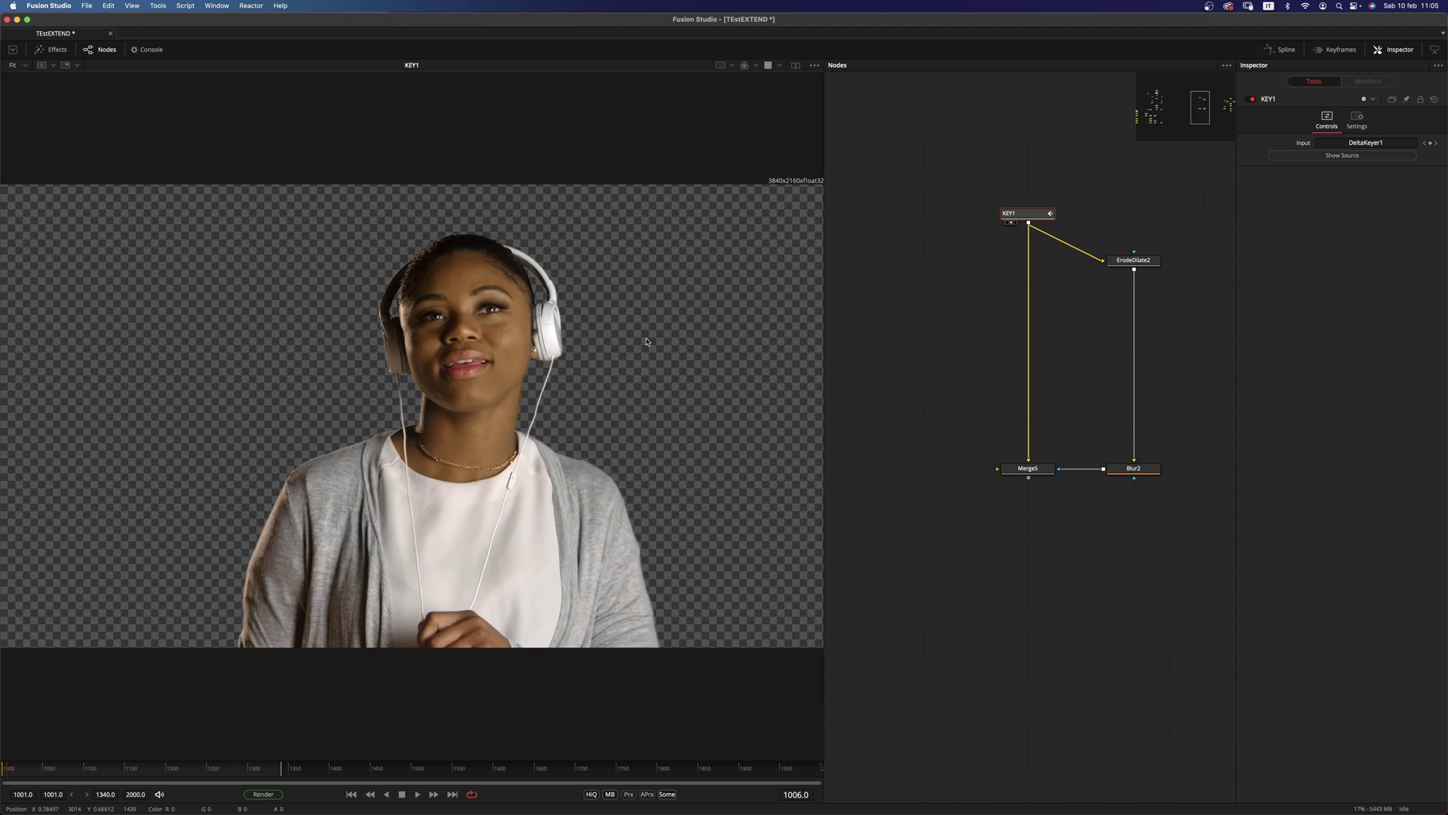
Display the alpha matte of KEY1 and examine its soft edges around the headphones.
key("a")
key("c")
left_click(915, 326)
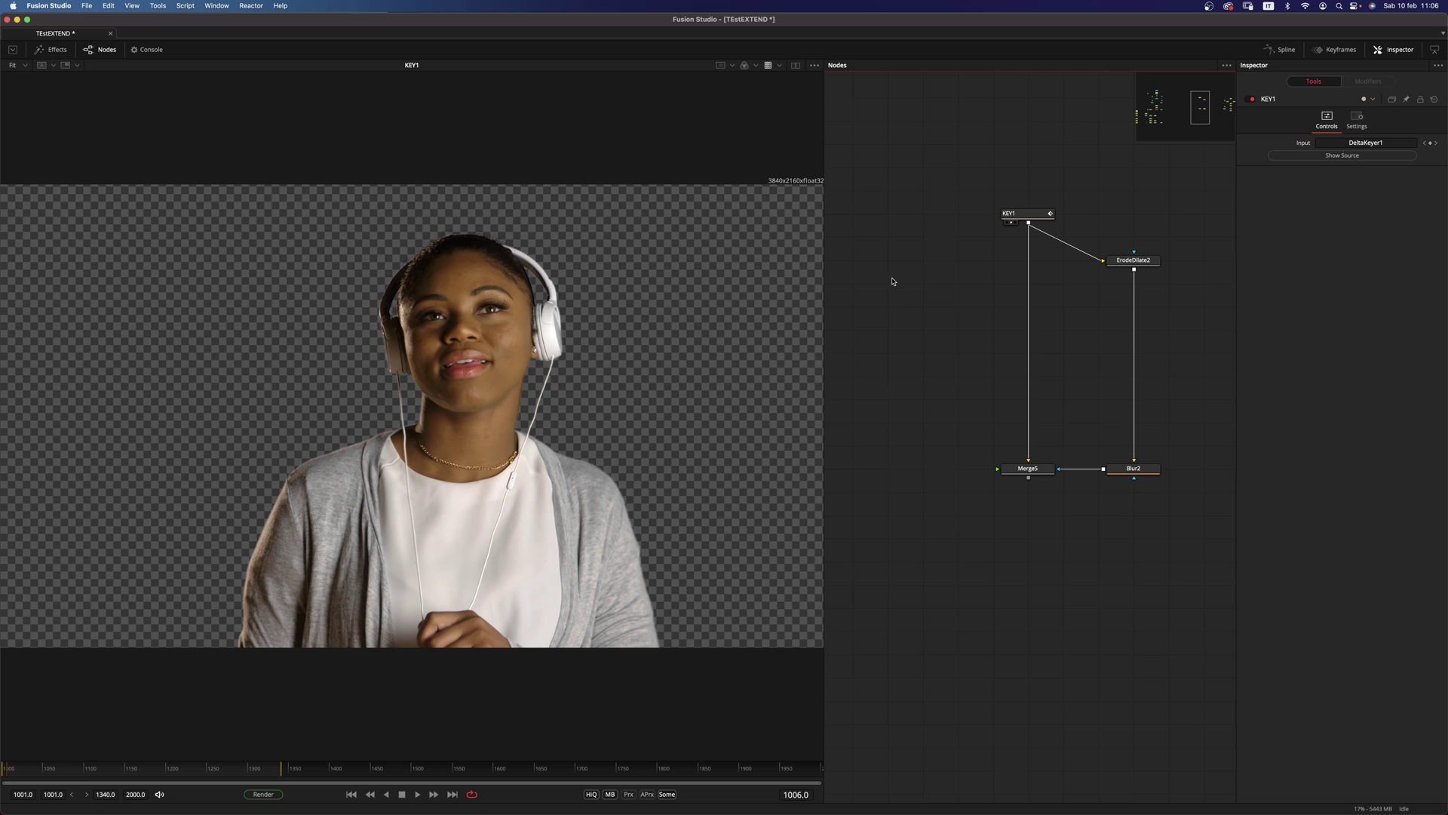
key("a")
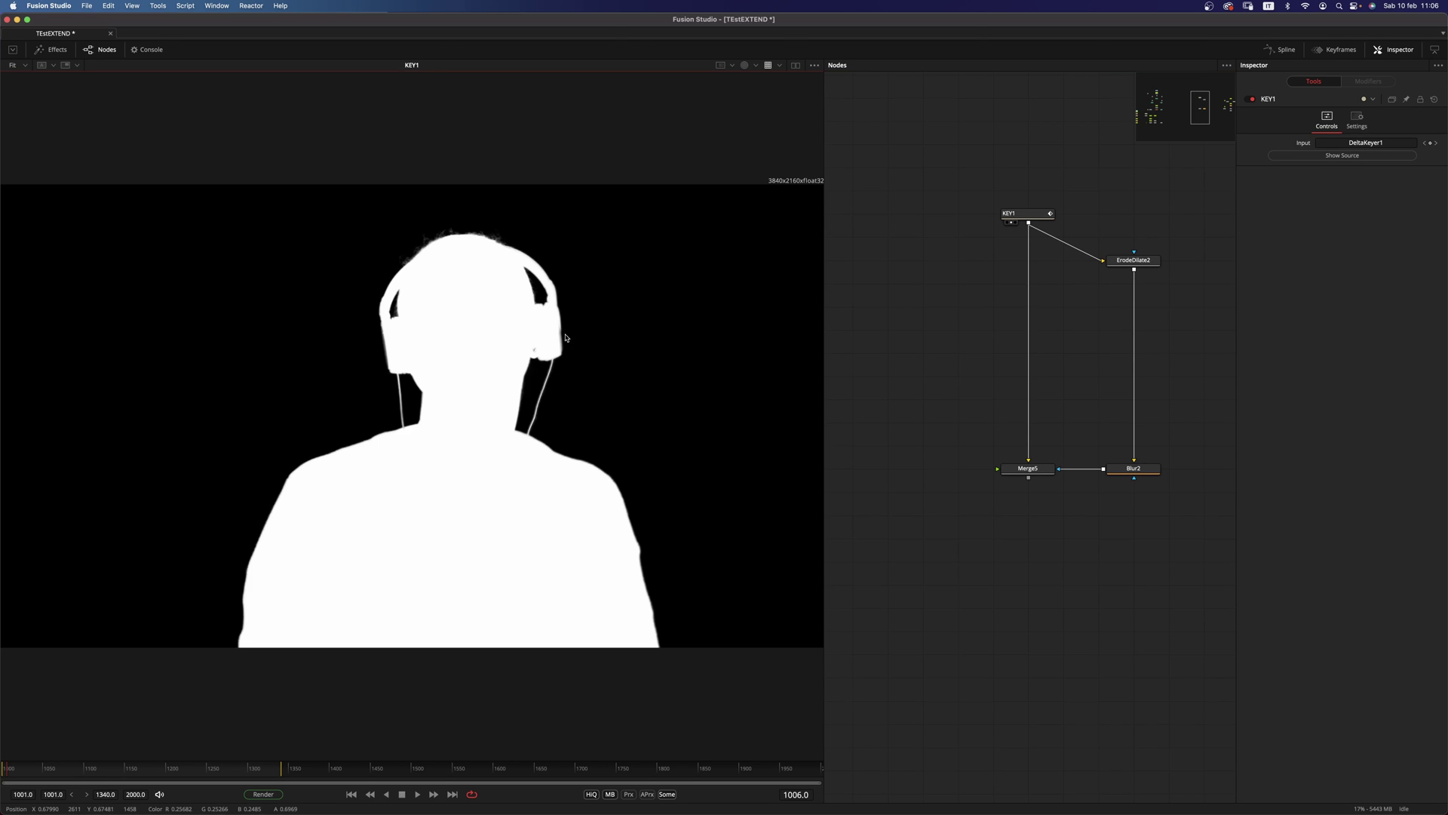
scroll(588, 326, "up", 1)
scroll(588, 327, "up", 10)
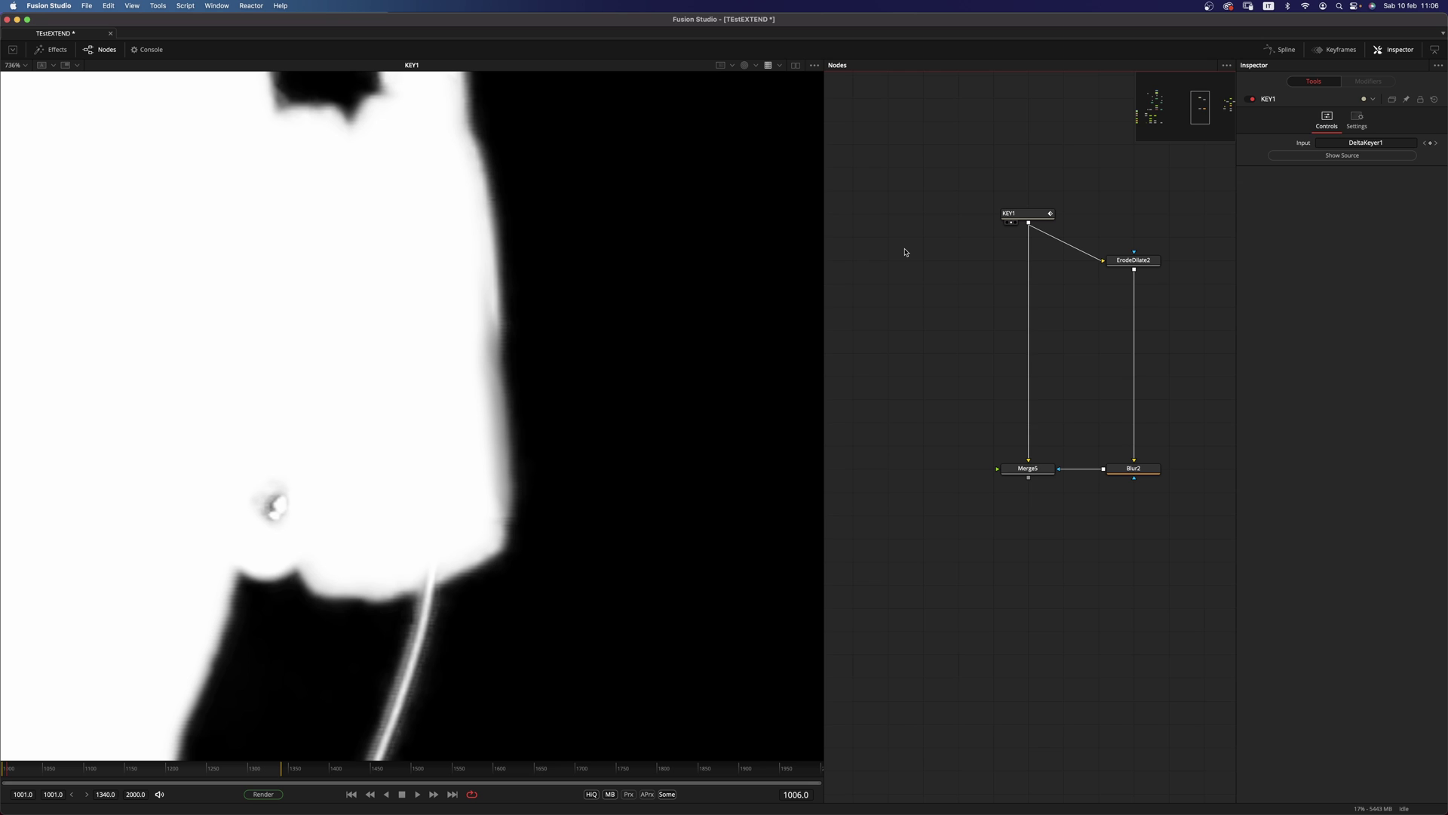
Add a Custom Tool node fed by KEY1 and show its output in the viewer.
key("shift+space")
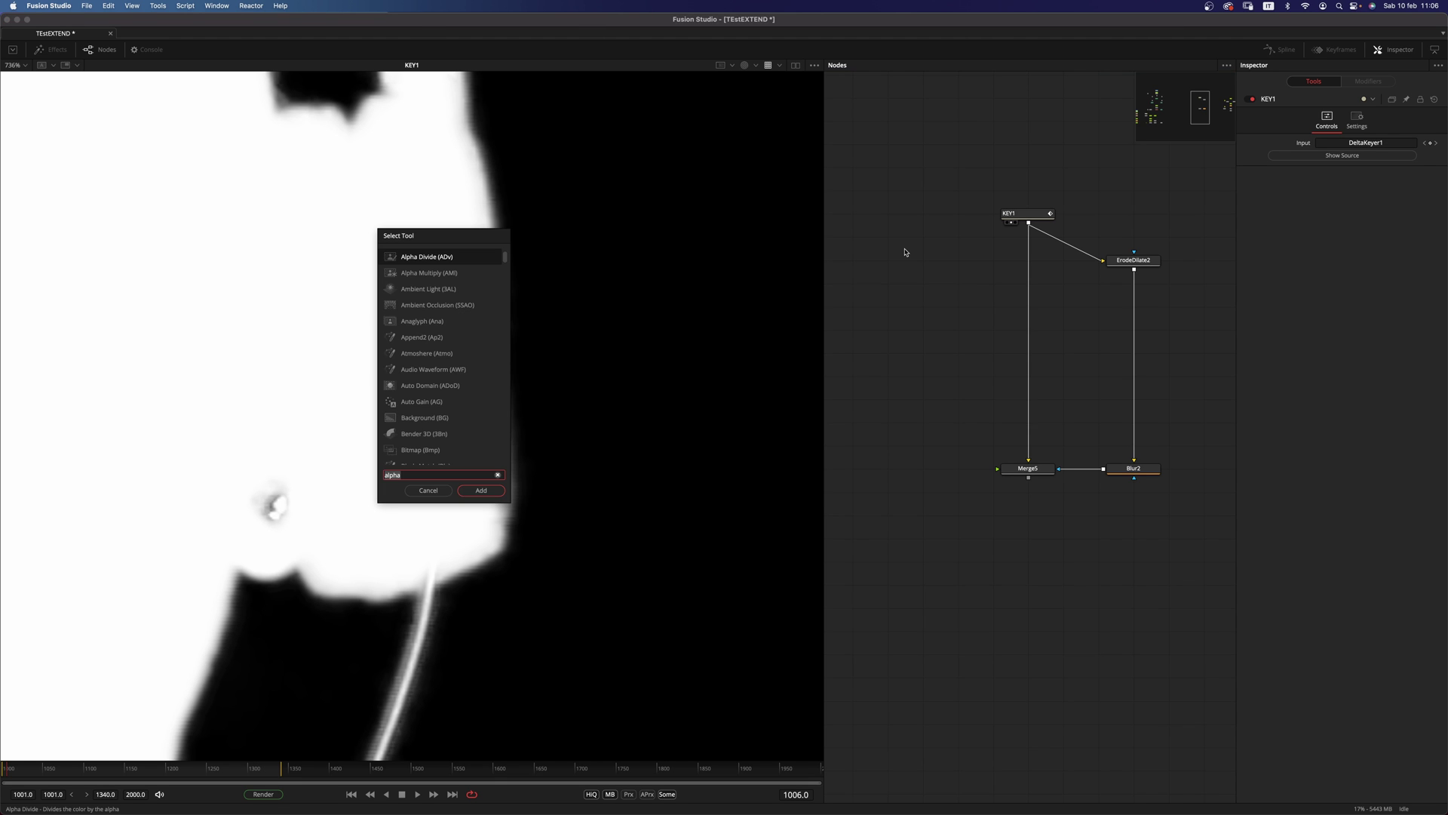
type("cust")
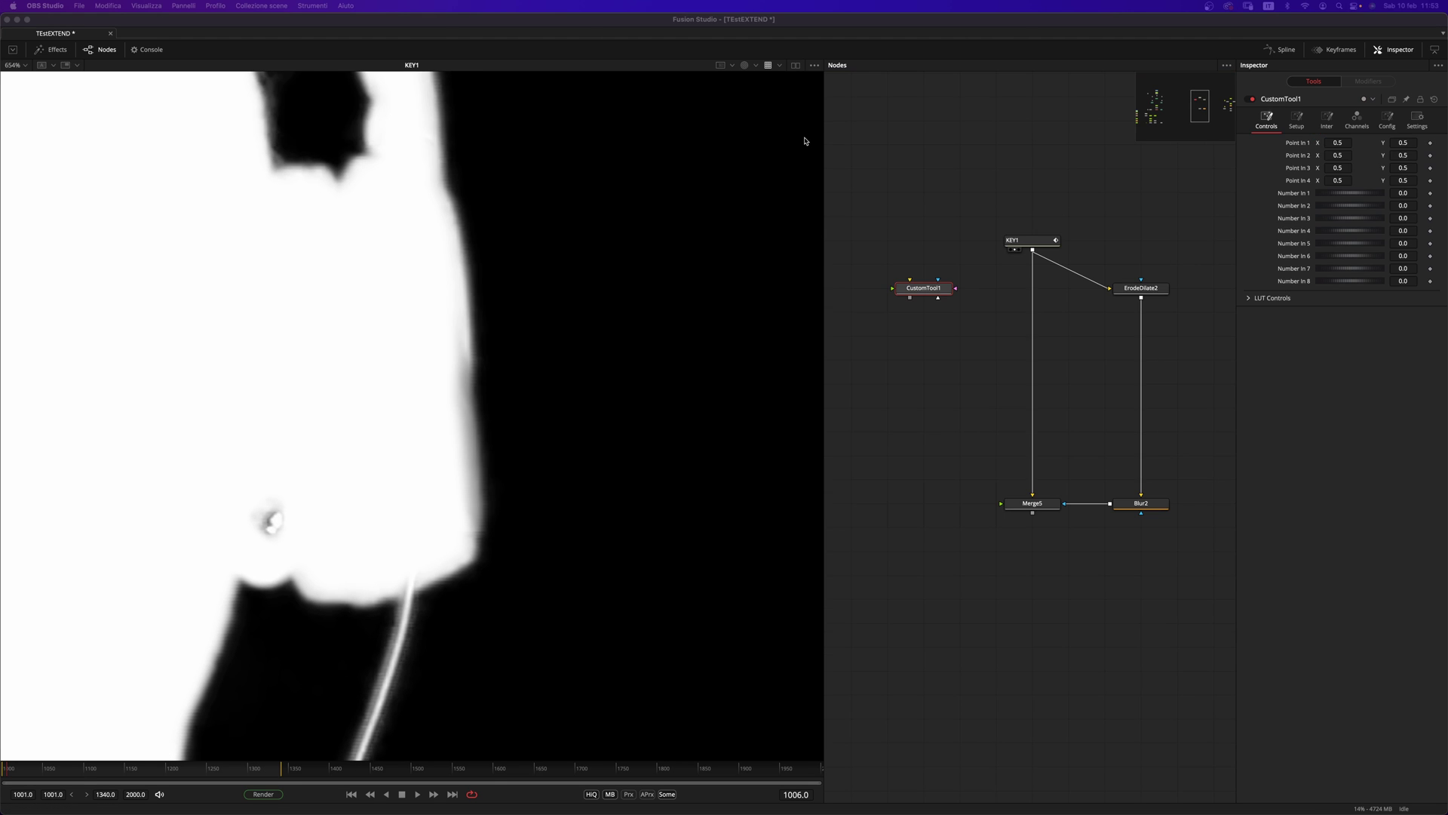
left_click_drag(1034, 254, 927, 294)
key("1")
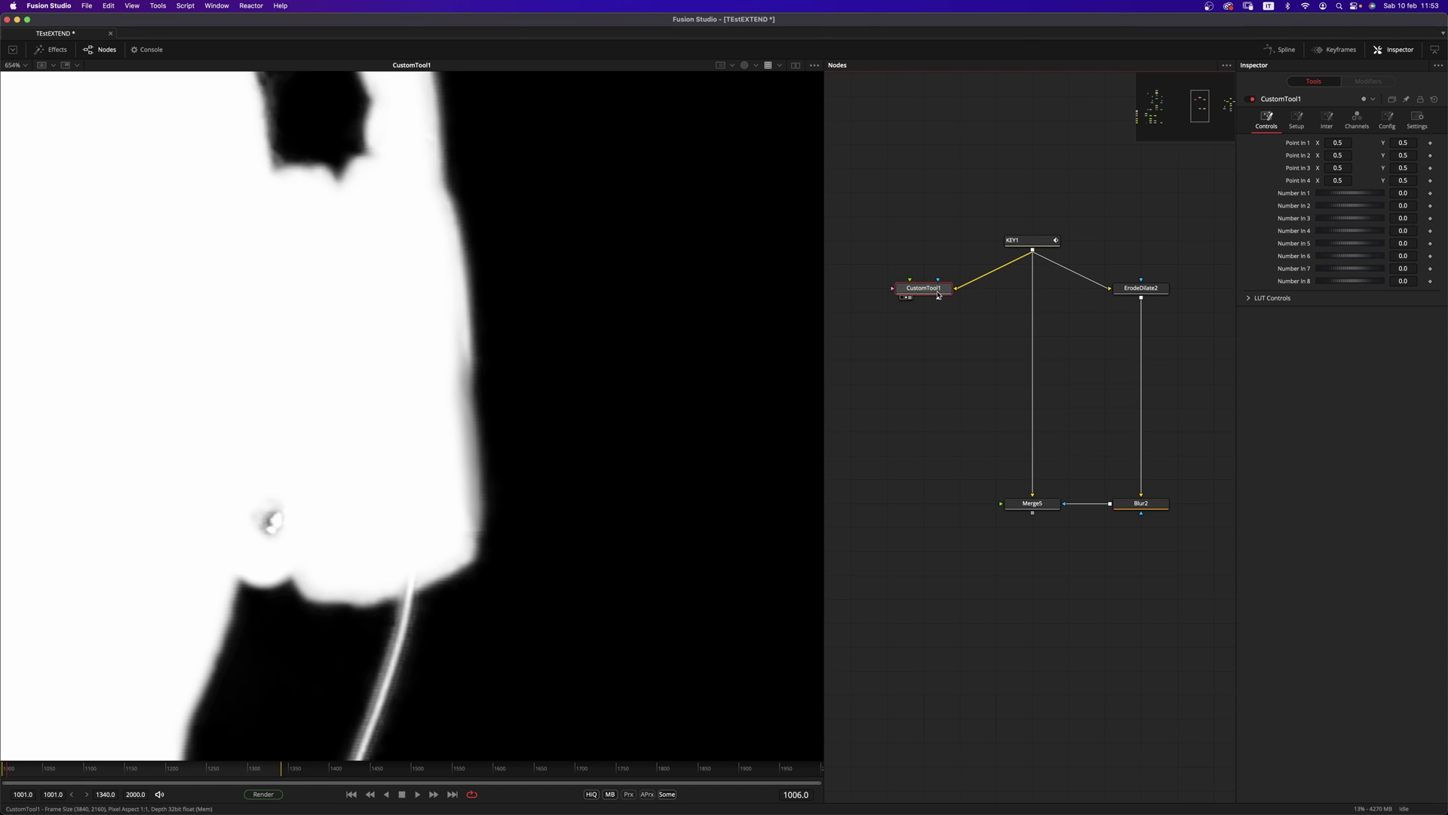
Set the Custom Tool's alpha channel expression to if(a1<0.5,0,1).
left_click(1357, 121)
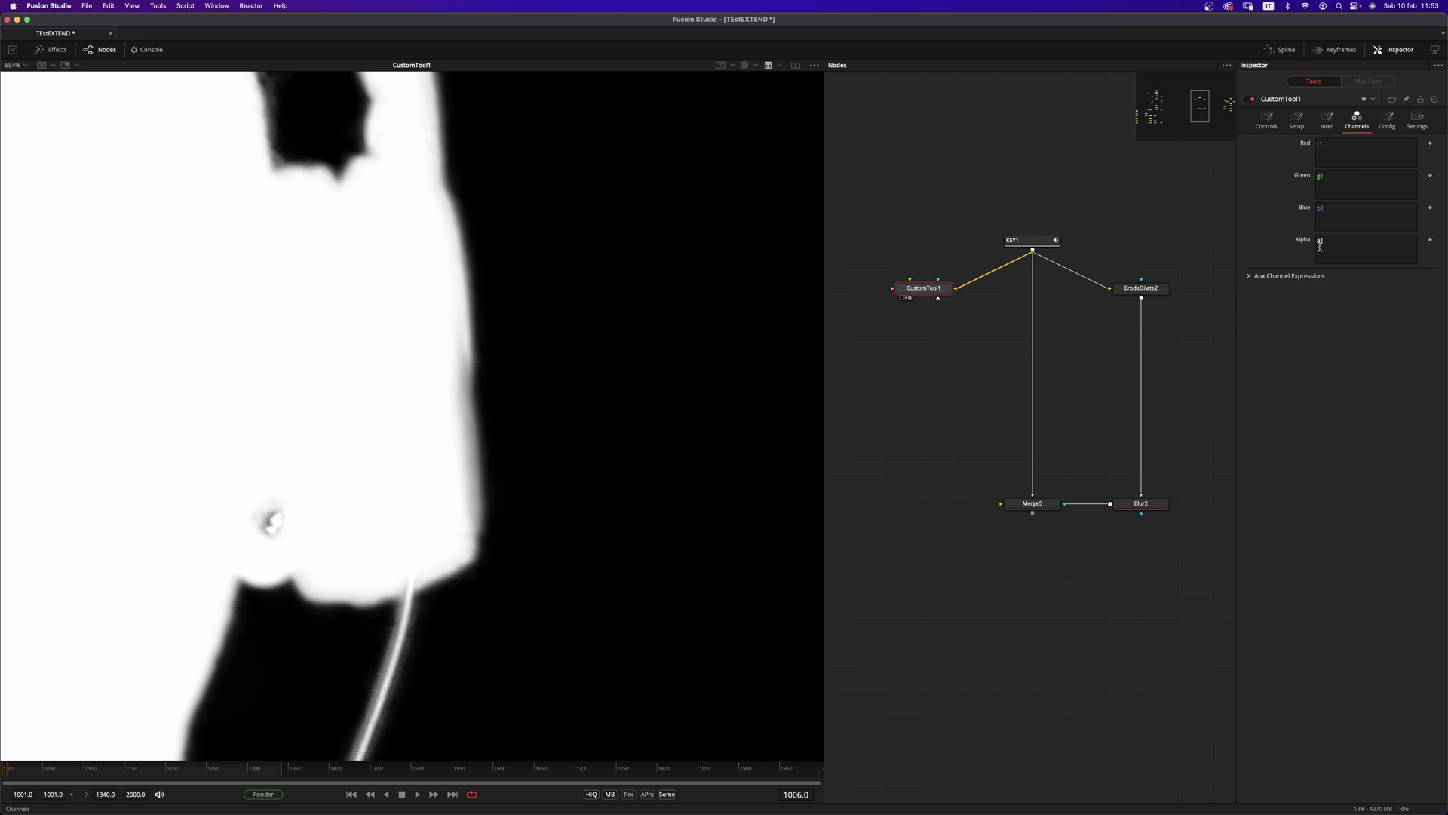
left_click(1348, 246)
key("BackSpace")
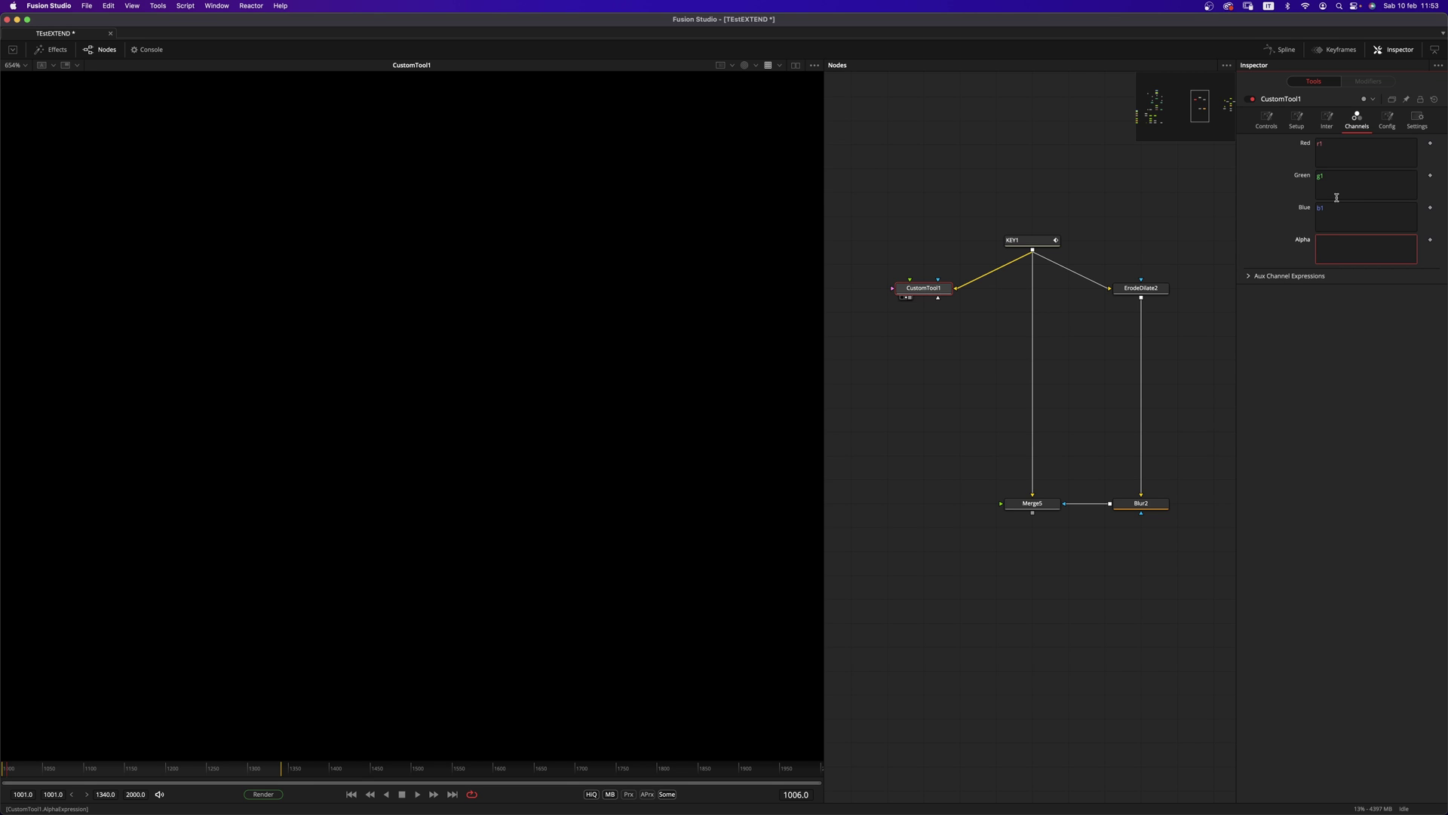
type("(a1-0.5,0,1")
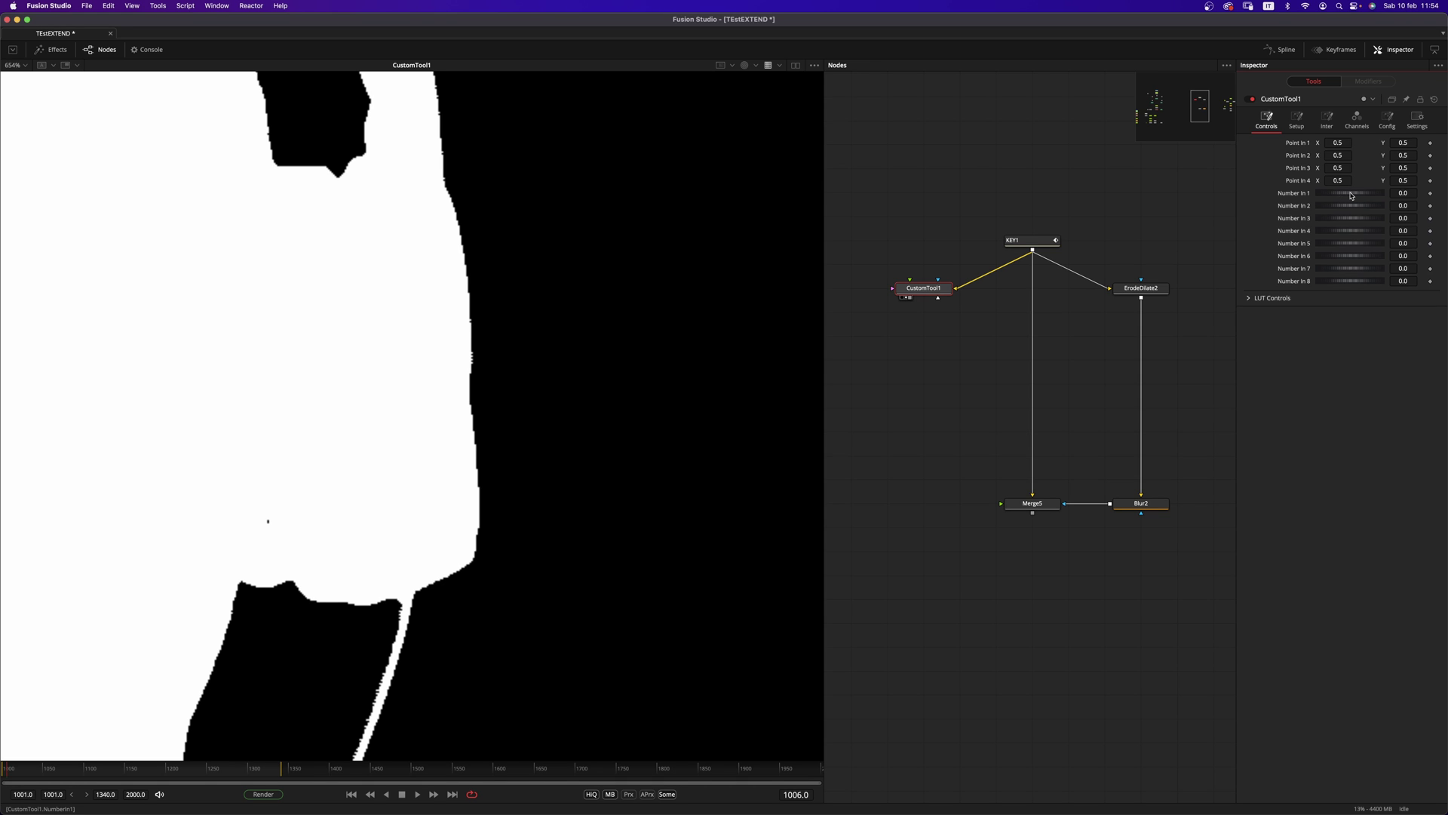
Multiply the Custom Tool's red, green and blue channel expressions by if(a1<0.5,0,1).
left_click(1356, 121)
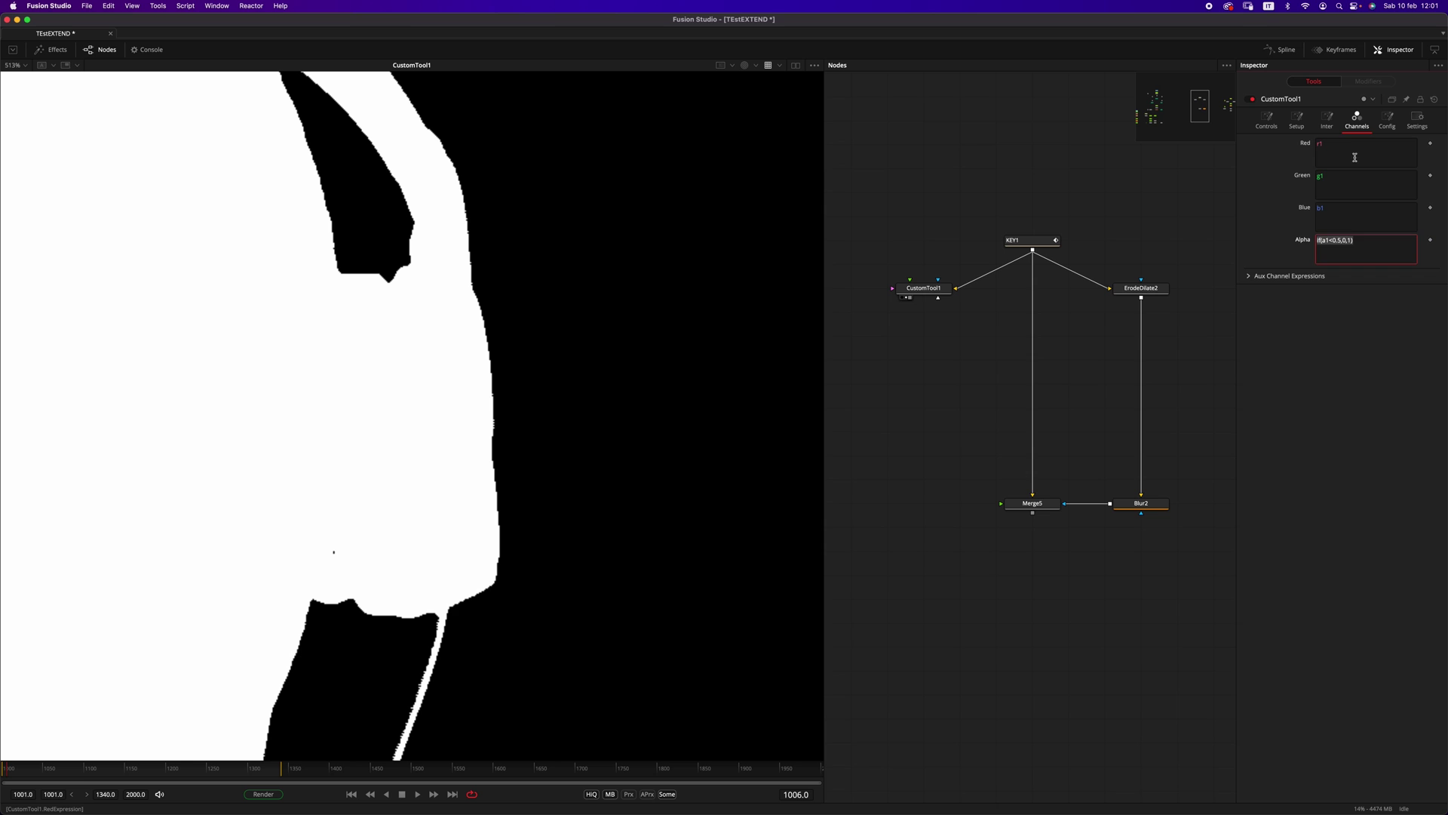
left_click(1351, 159)
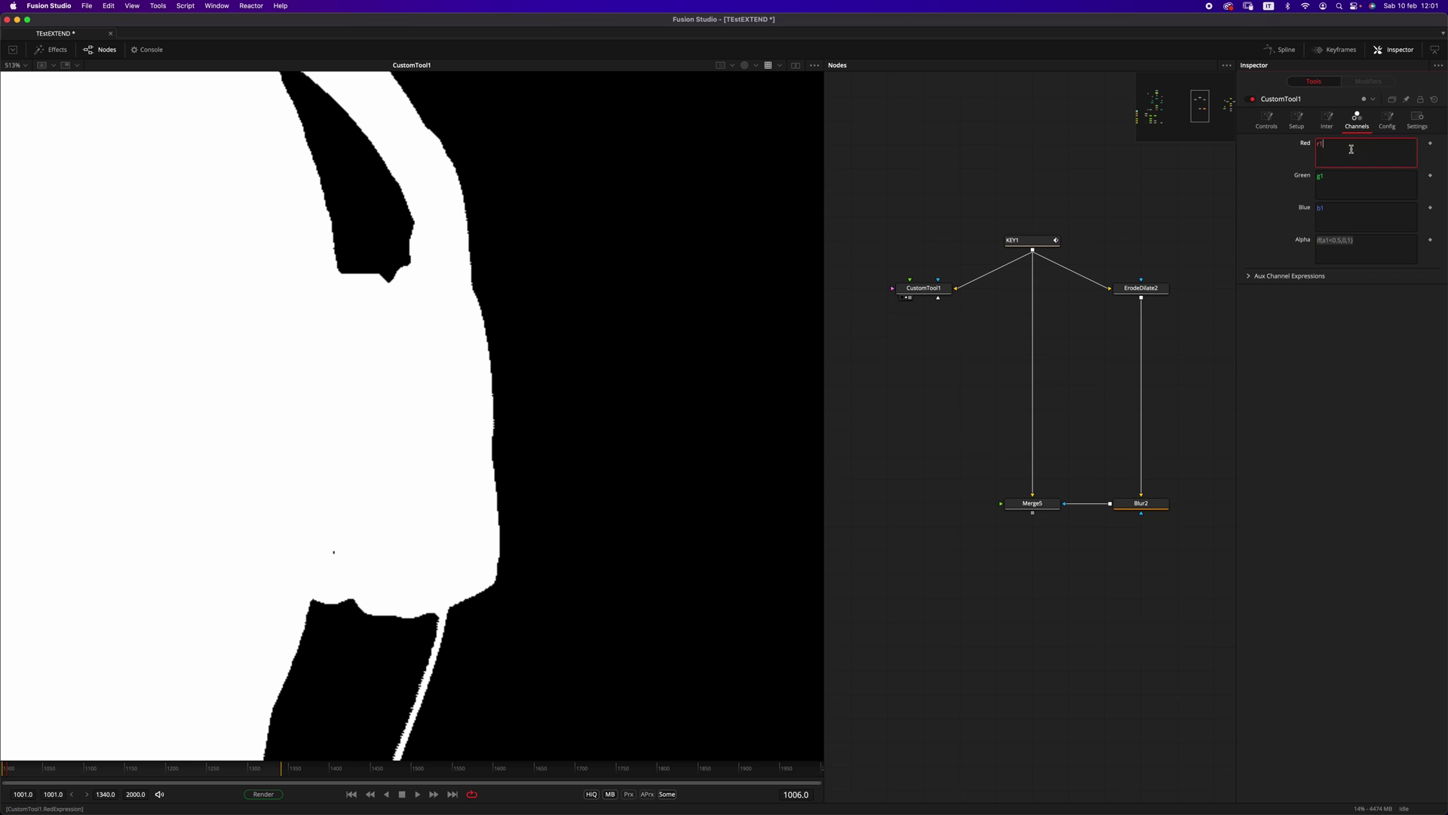
type("*")
type("if(a1<0.5,0,1)")
key("Tab")
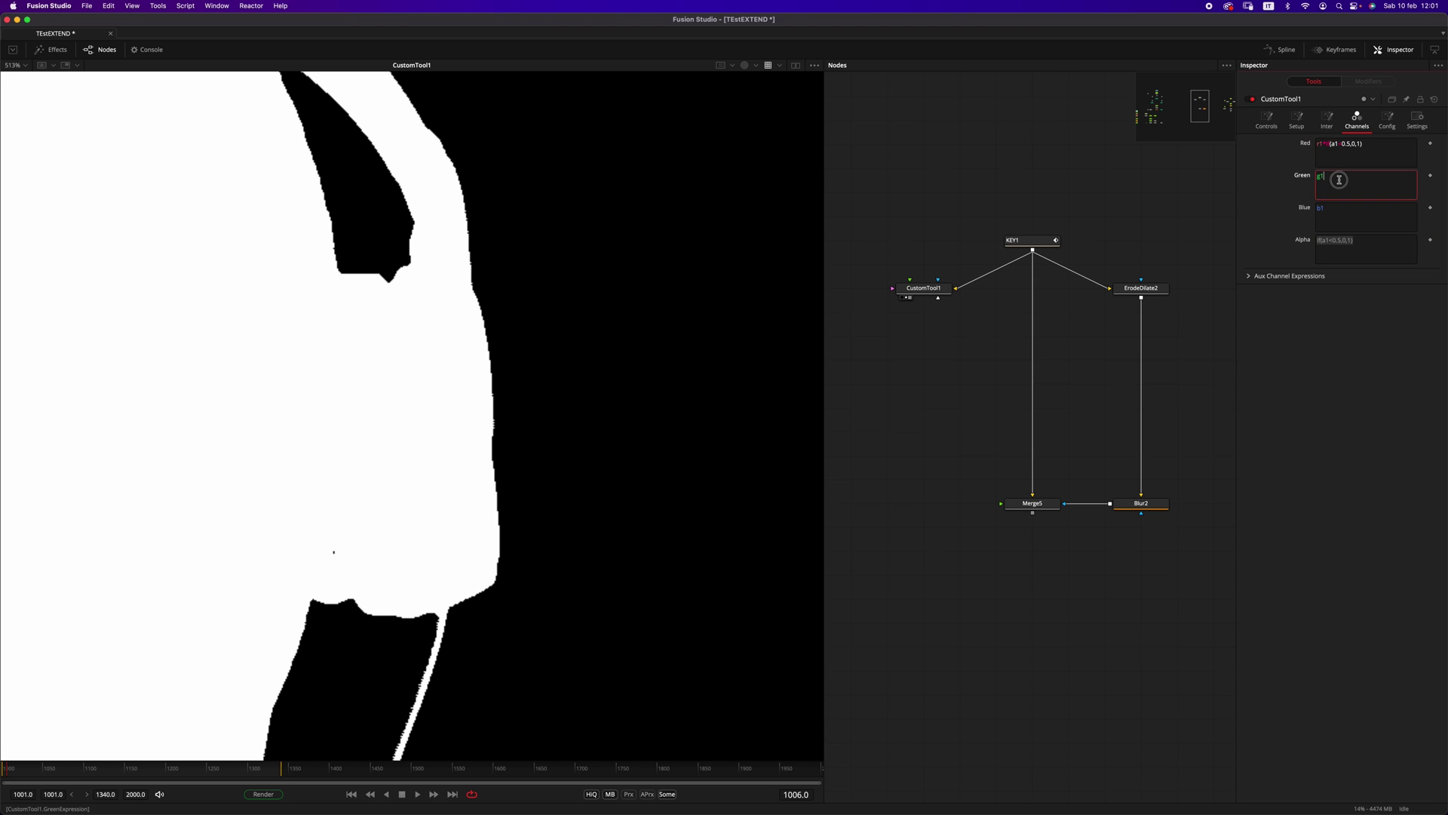
type("*")
type("if(a1<0.5,0,1)")
key("Tab")
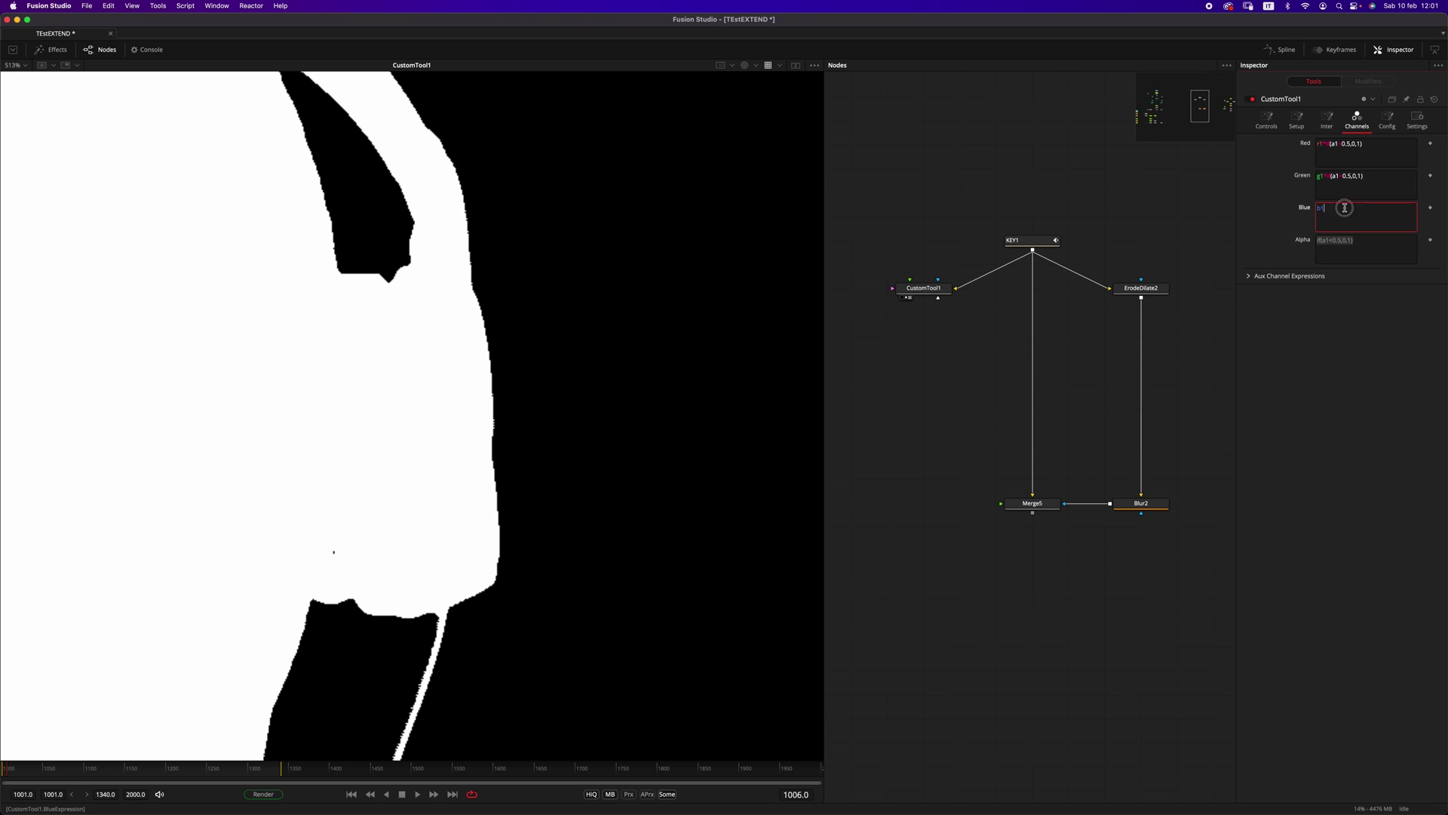
type("*")
type("if(a1<0.5,0,1)")
left_click(1089, 402)
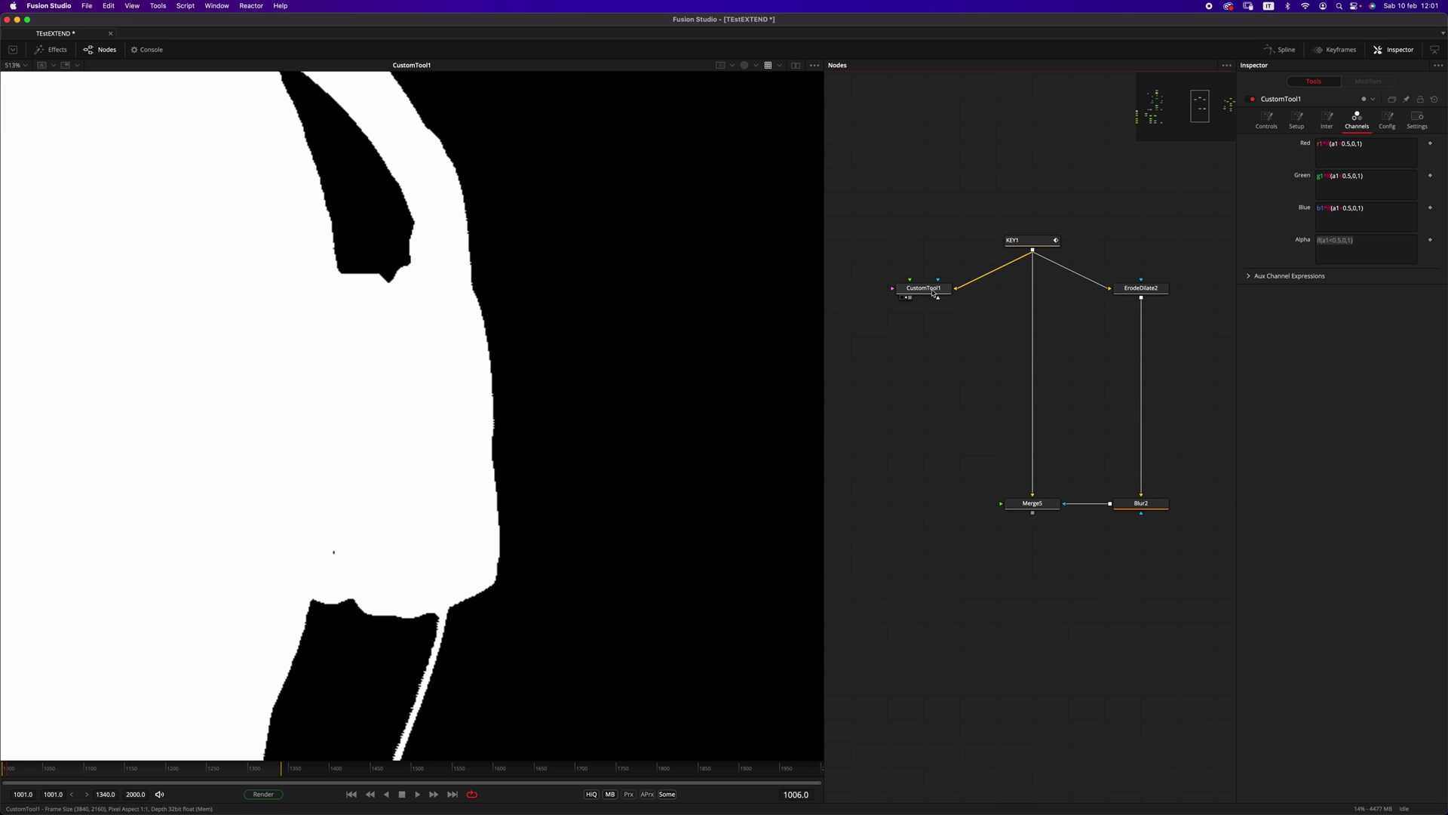
Show the Custom Tool's output in colour and check the cutout around the head and headphones.
key("c")
scroll(557, 406, "down", 5)
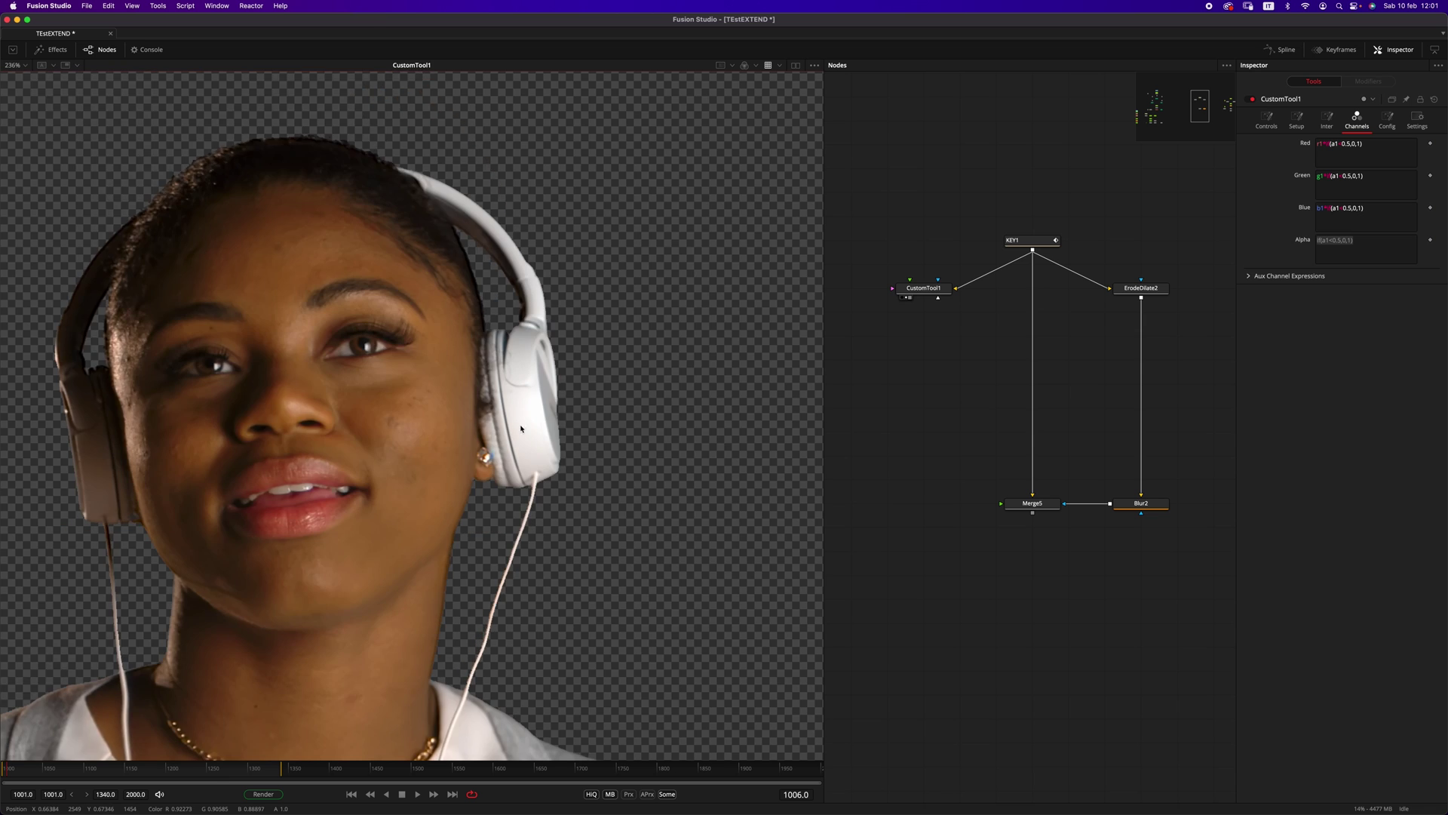
left_click_drag(609, 405, 602, 394)
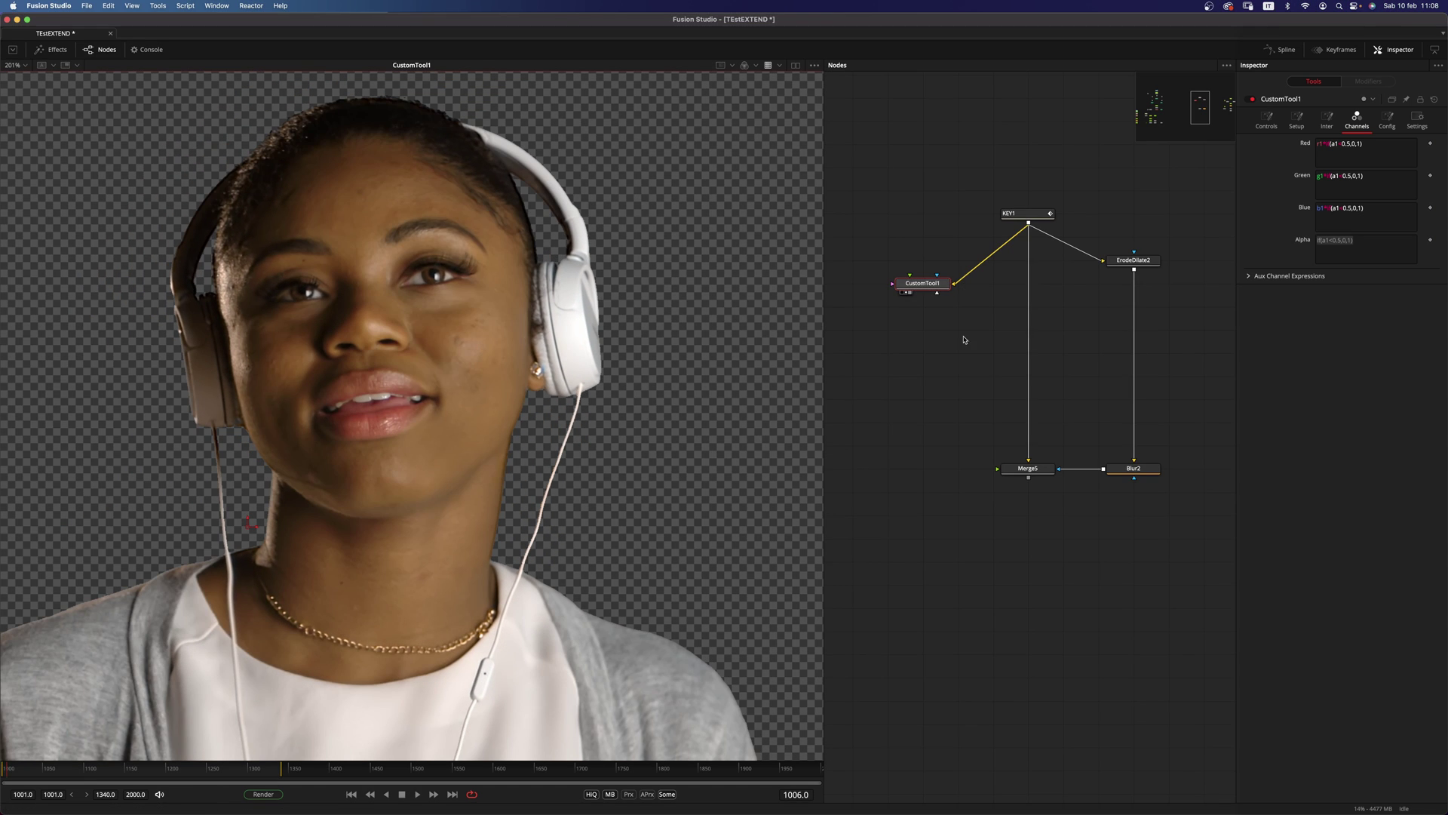
Add a Blur node directly after the Custom Tool.
key("shift+space")
type("blur")
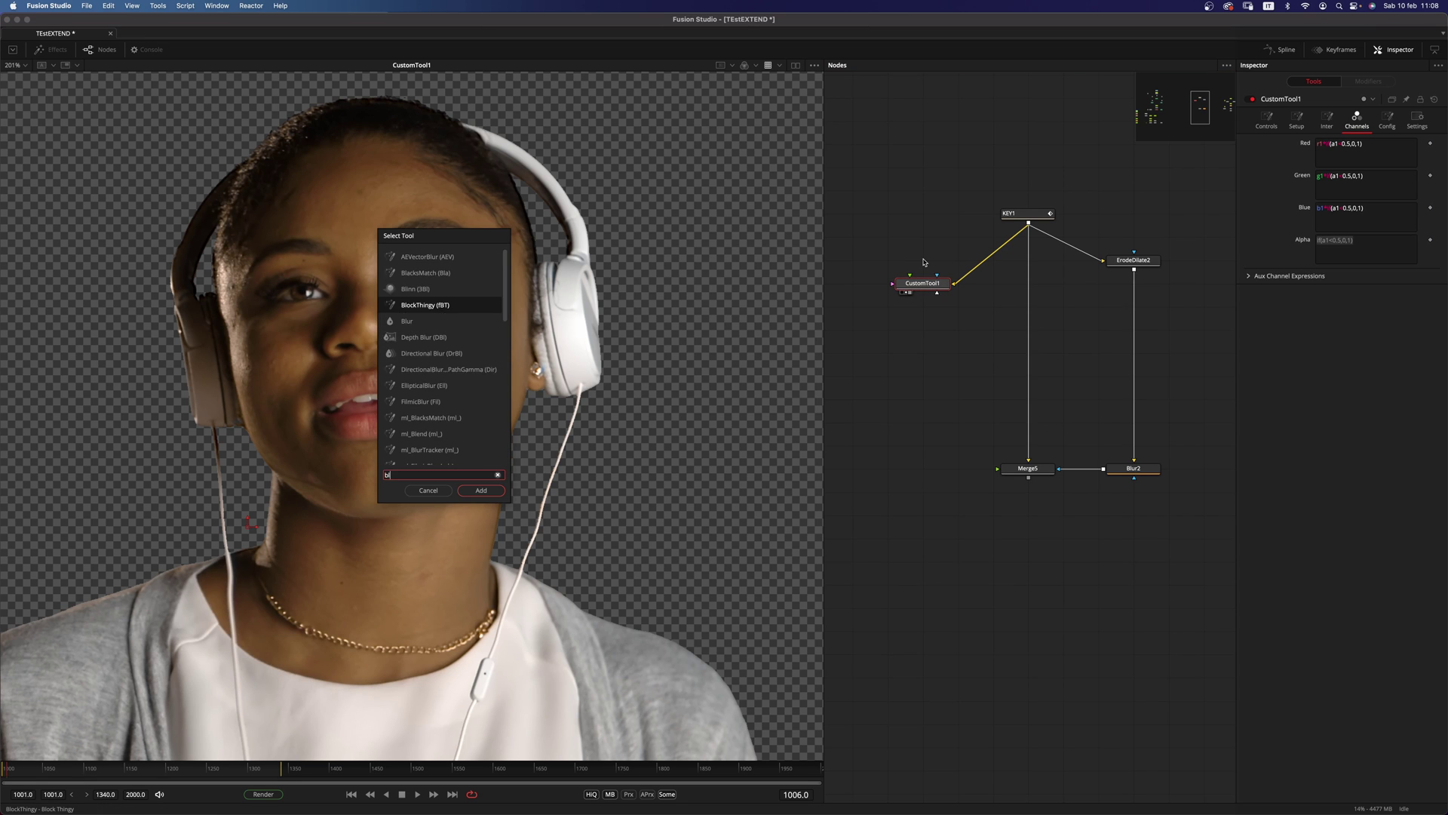
key("Return")
left_click_drag(869, 283, 939, 329)
Add a Channel Booleans node directly after the new Blur node.
key("shift+space")
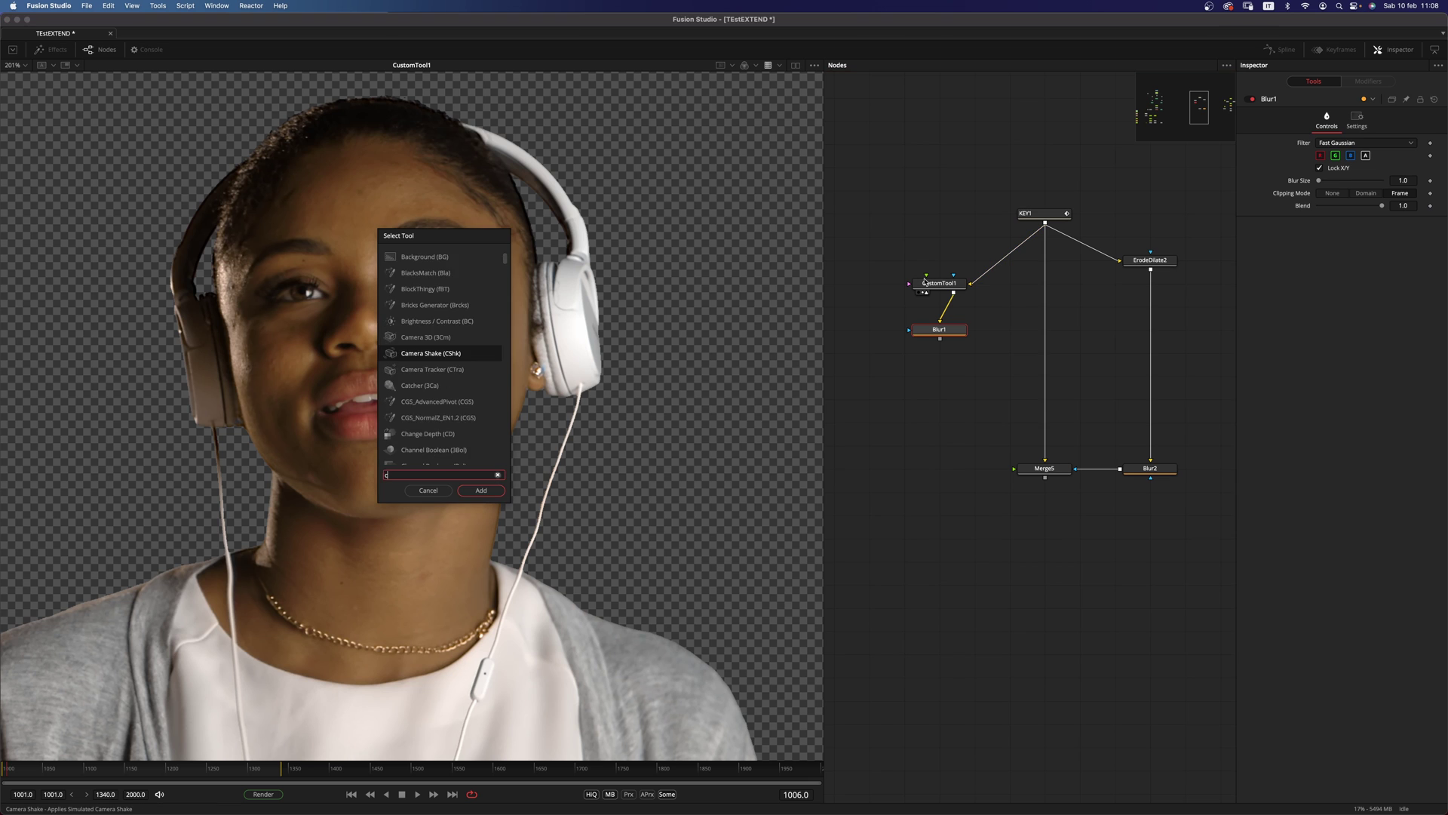
type("bol")
key("Return")
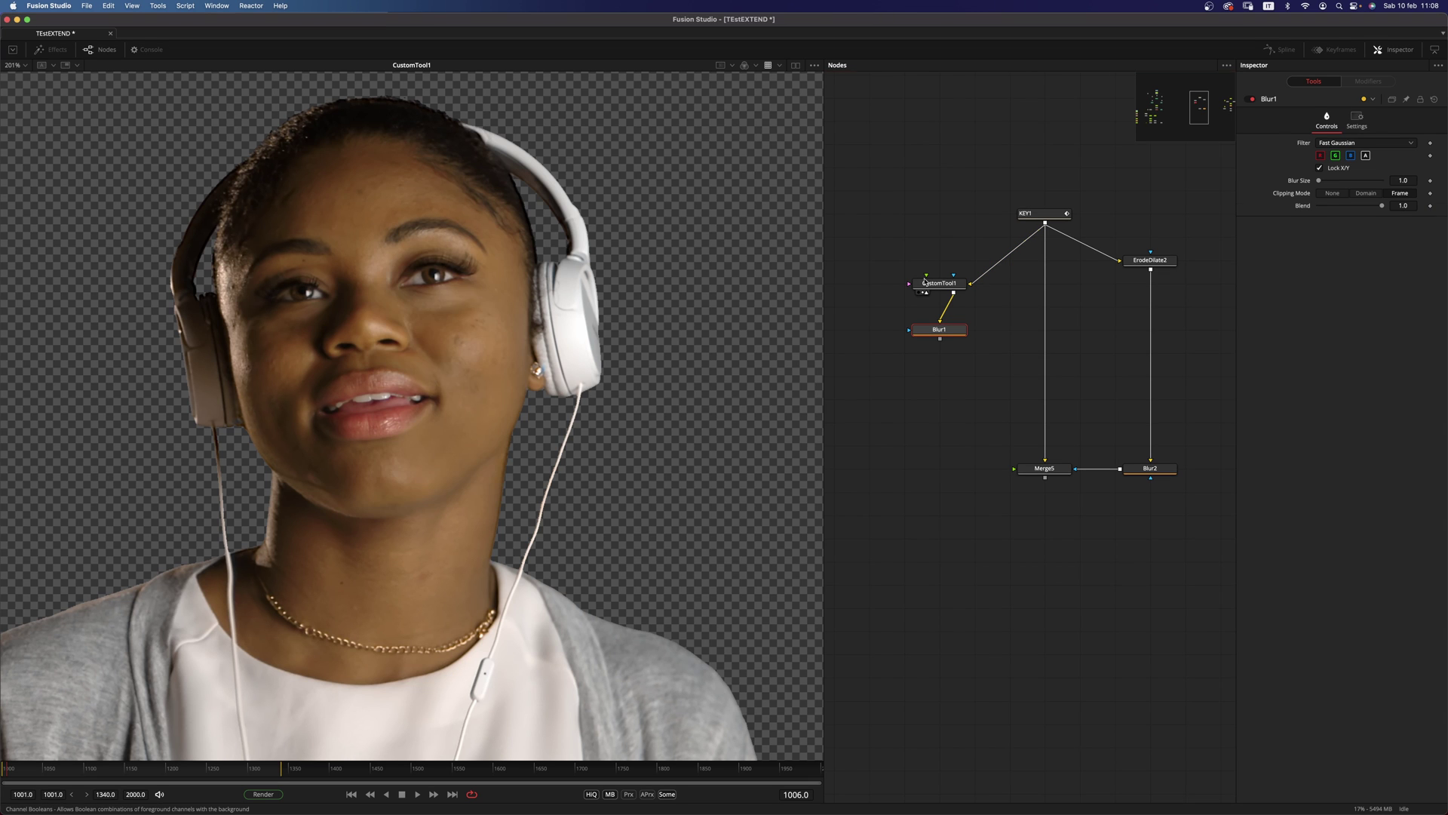
left_click_drag(954, 357, 955, 385)
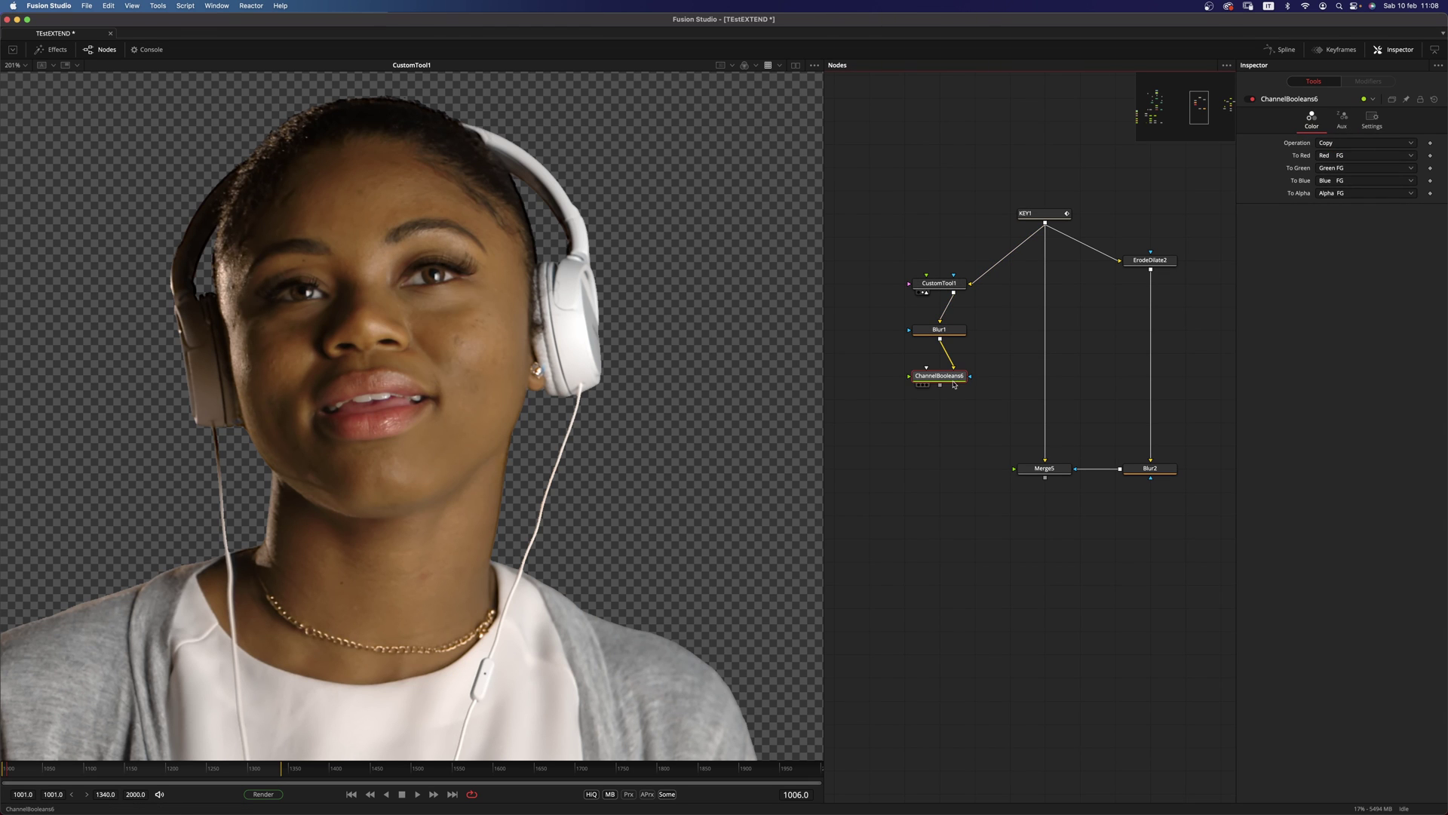
Set the Channel Booleans operation to Divide and source its red, green and blue channels from Alpha FG.
left_click(1350, 143)
left_click(1348, 222)
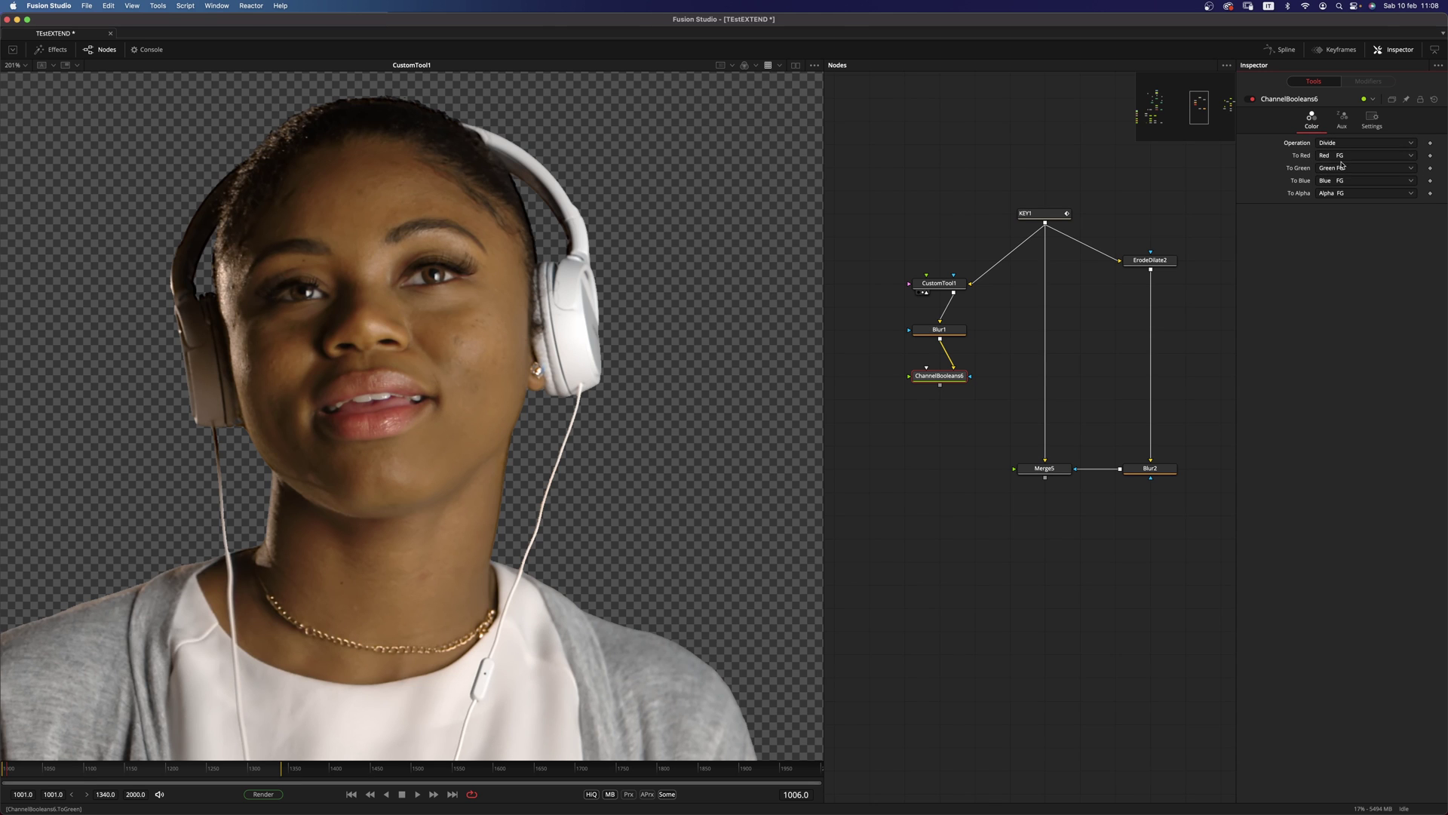
left_click(1343, 156)
left_click(1347, 189)
left_click(1347, 167)
left_click(1345, 189)
left_click(1346, 179)
left_click(1341, 192)
Set Blur1's blur size to 1.18 and connect the Channel Booleans output to Merge5's background input.
left_click(939, 330)
left_click_drag(1322, 181, 1328, 186)
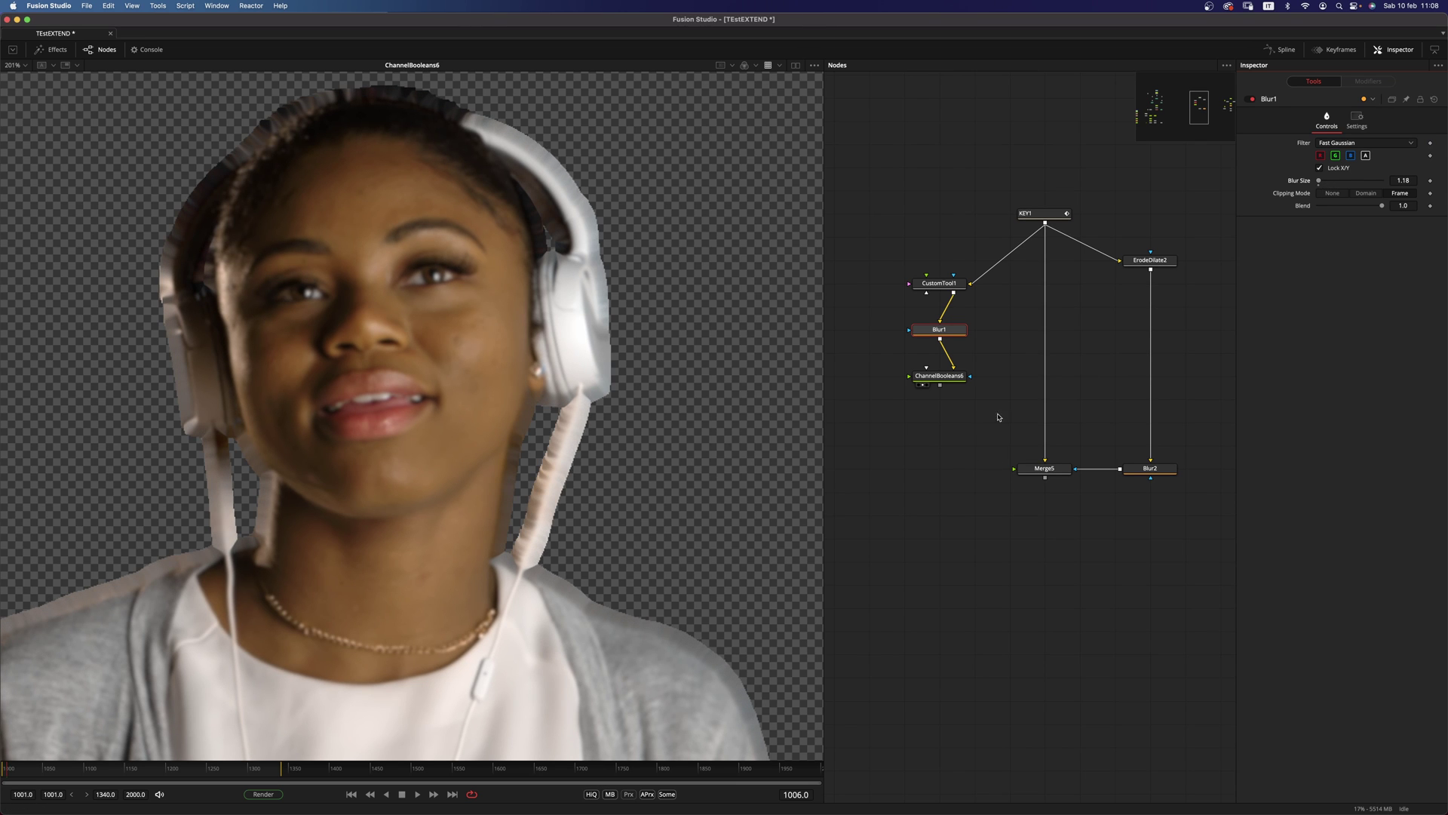
left_click_drag(940, 385, 1015, 469)
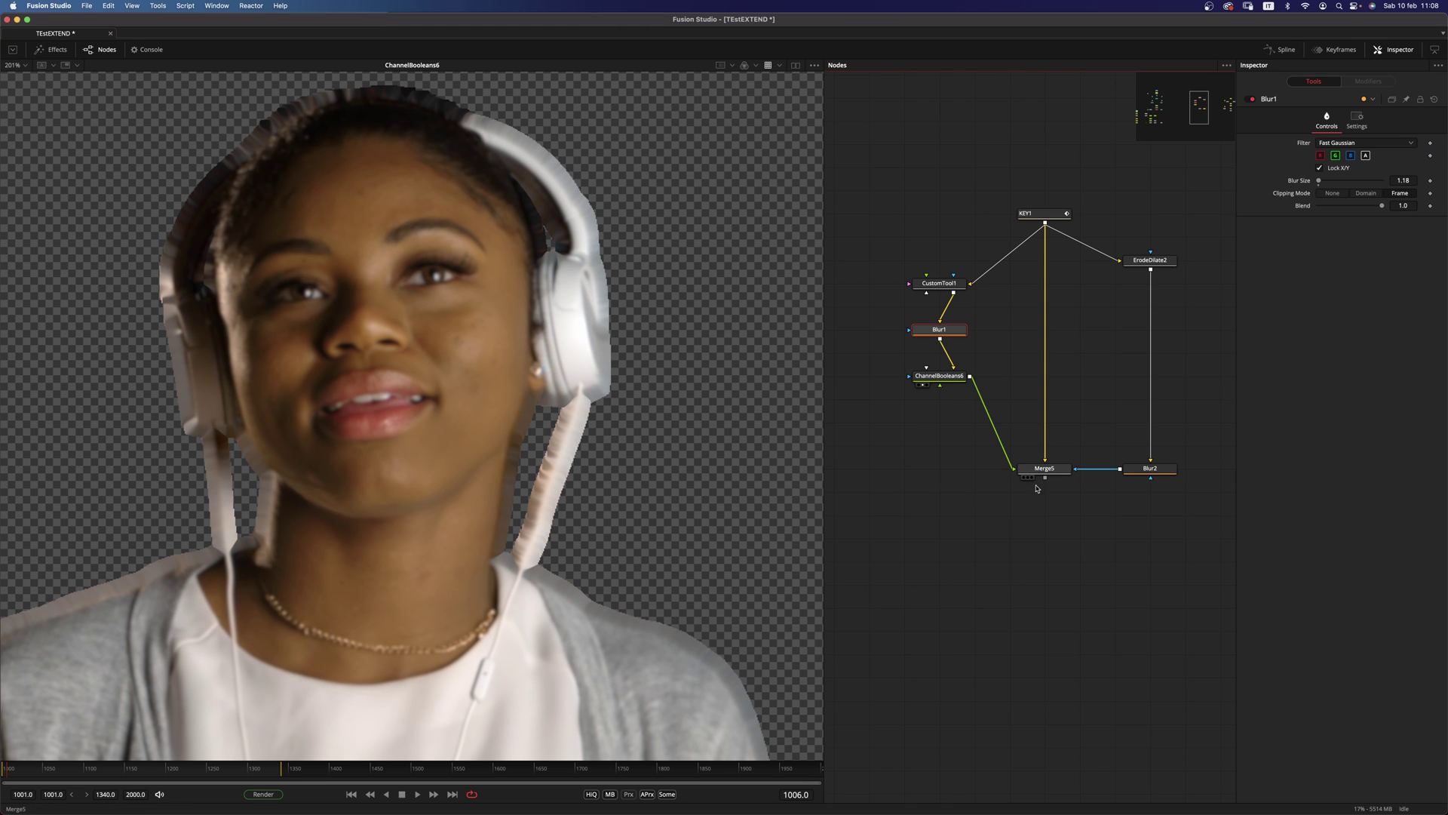
View Merge5 and examine the extended edges around the headphones, cable and shoulders.
left_click(1035, 487)
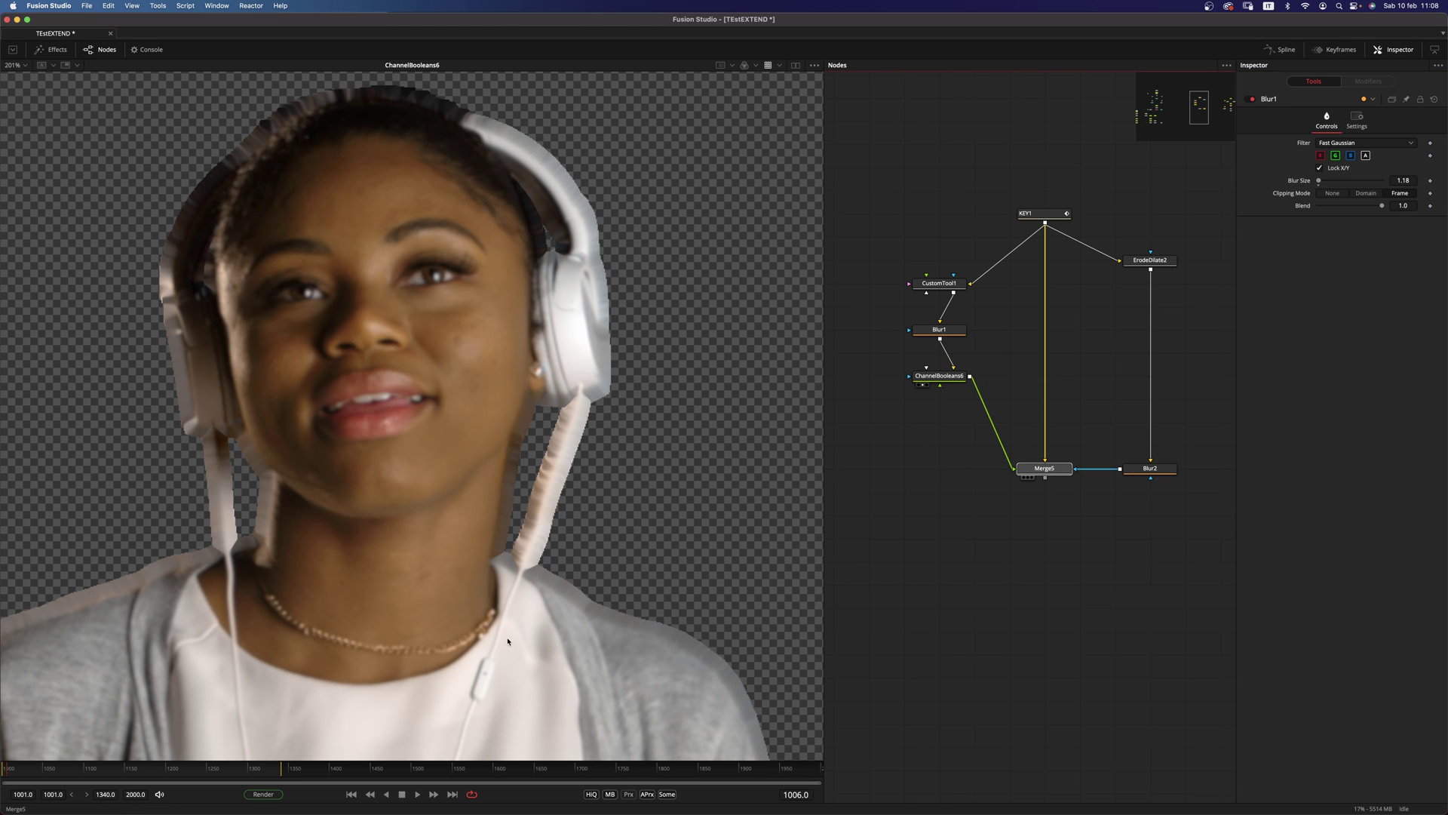
scroll(847, 511, "right", 3)
left_click(1064, 276)
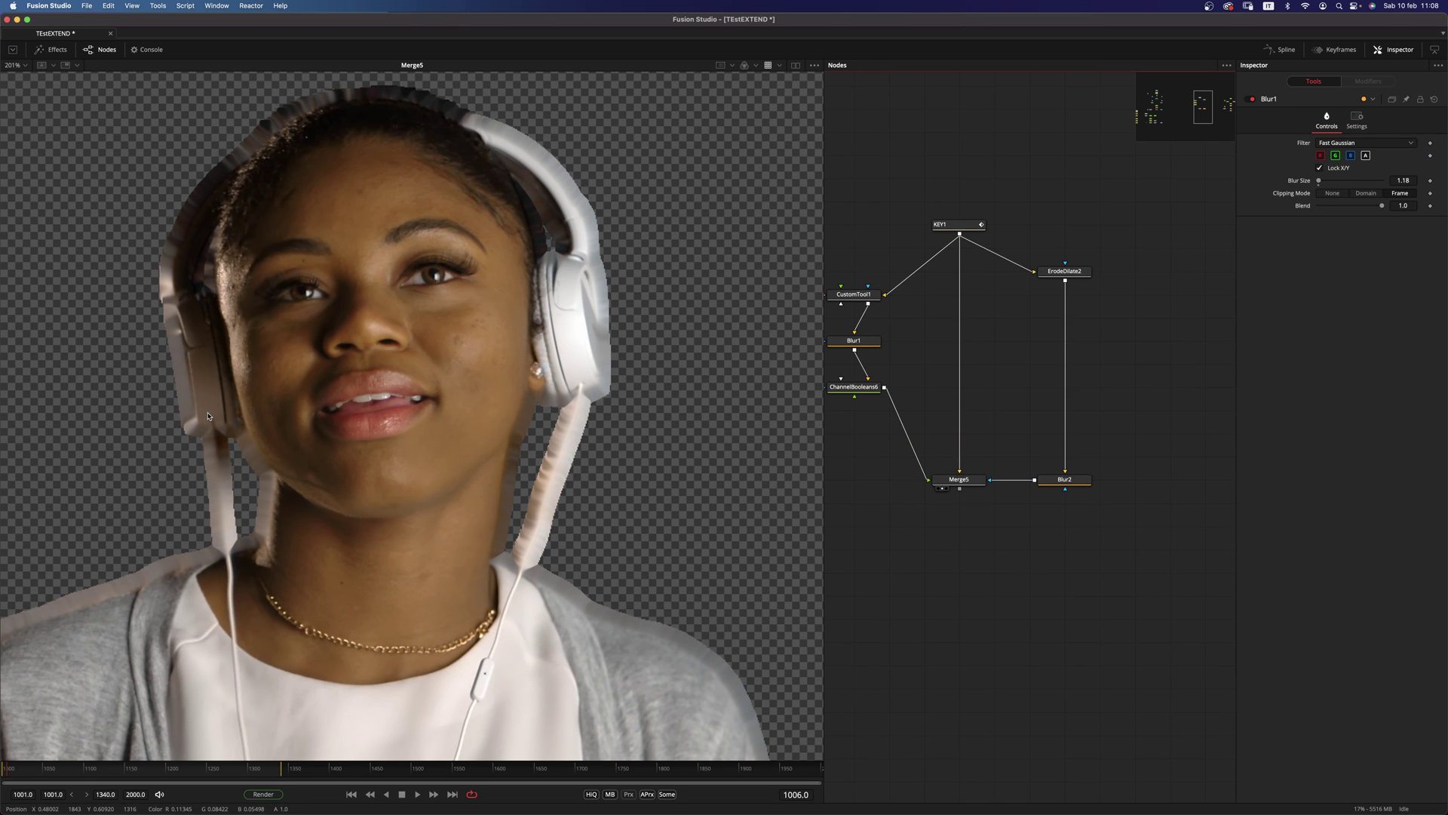
scroll(209, 416, "up", 3)
scroll(462, 464, "down", 3)
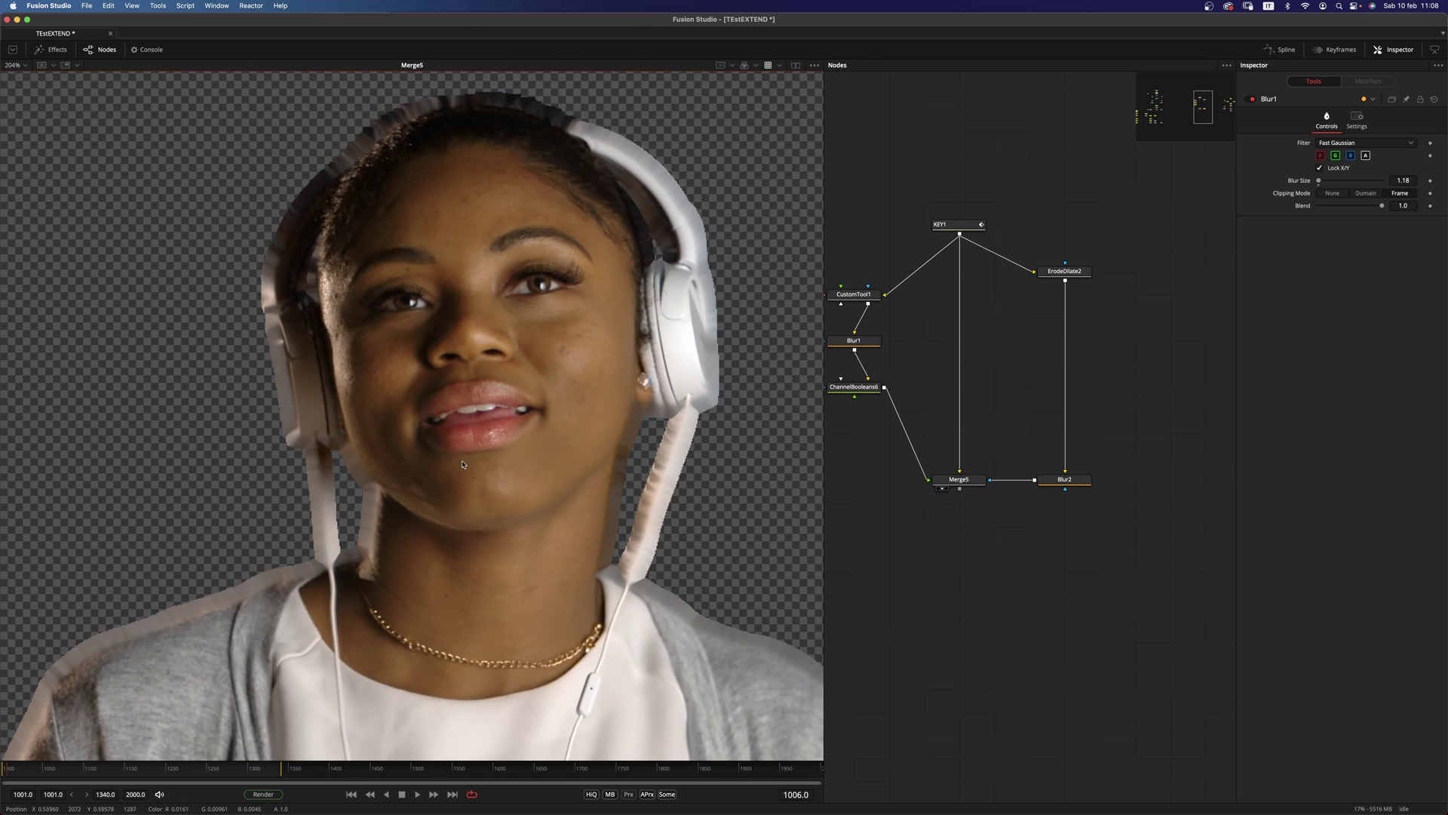
scroll(462, 464, "down", 2)
left_click_drag(771, 648, 640, 574)
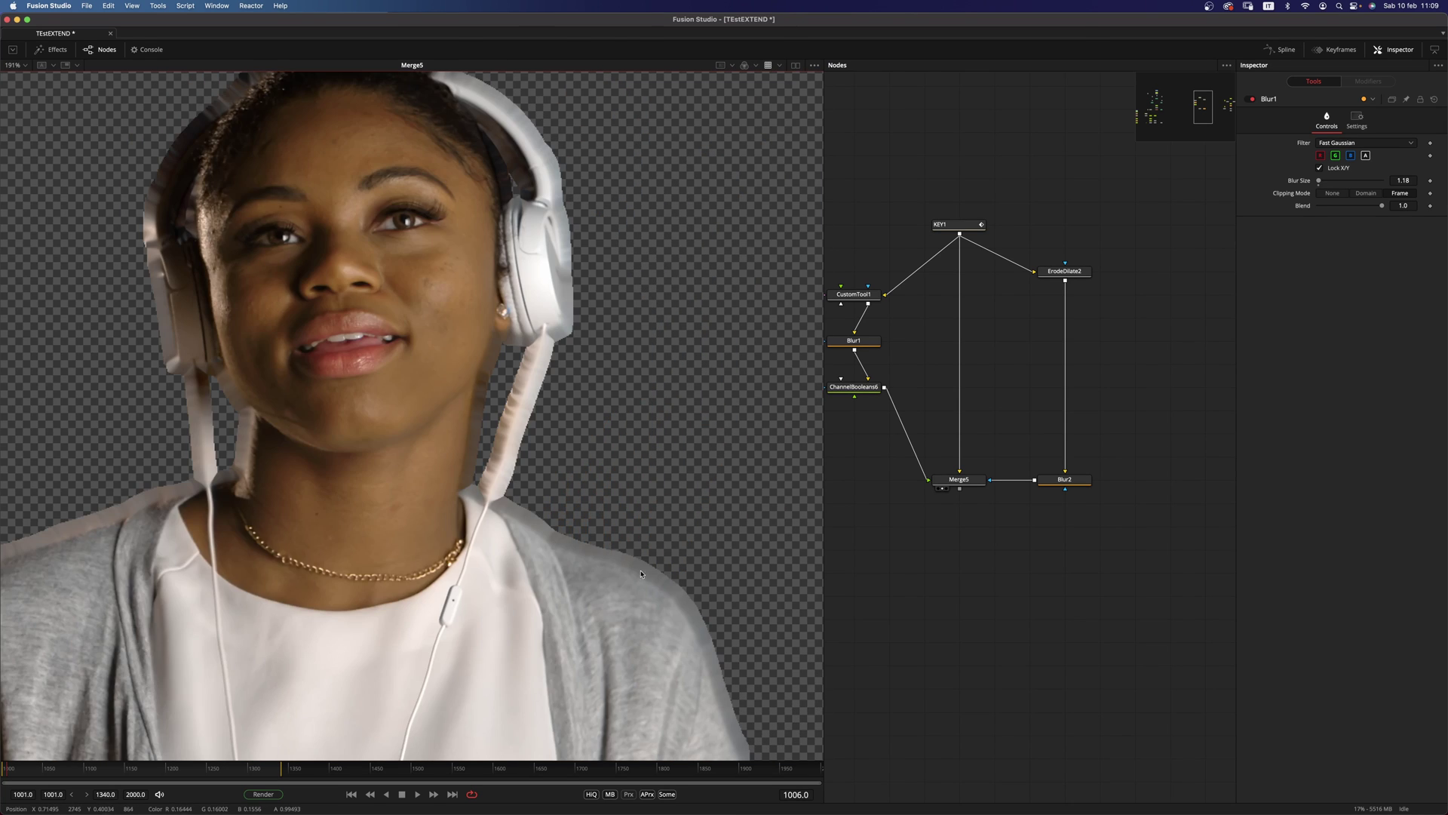
scroll(596, 546, "up", 4)
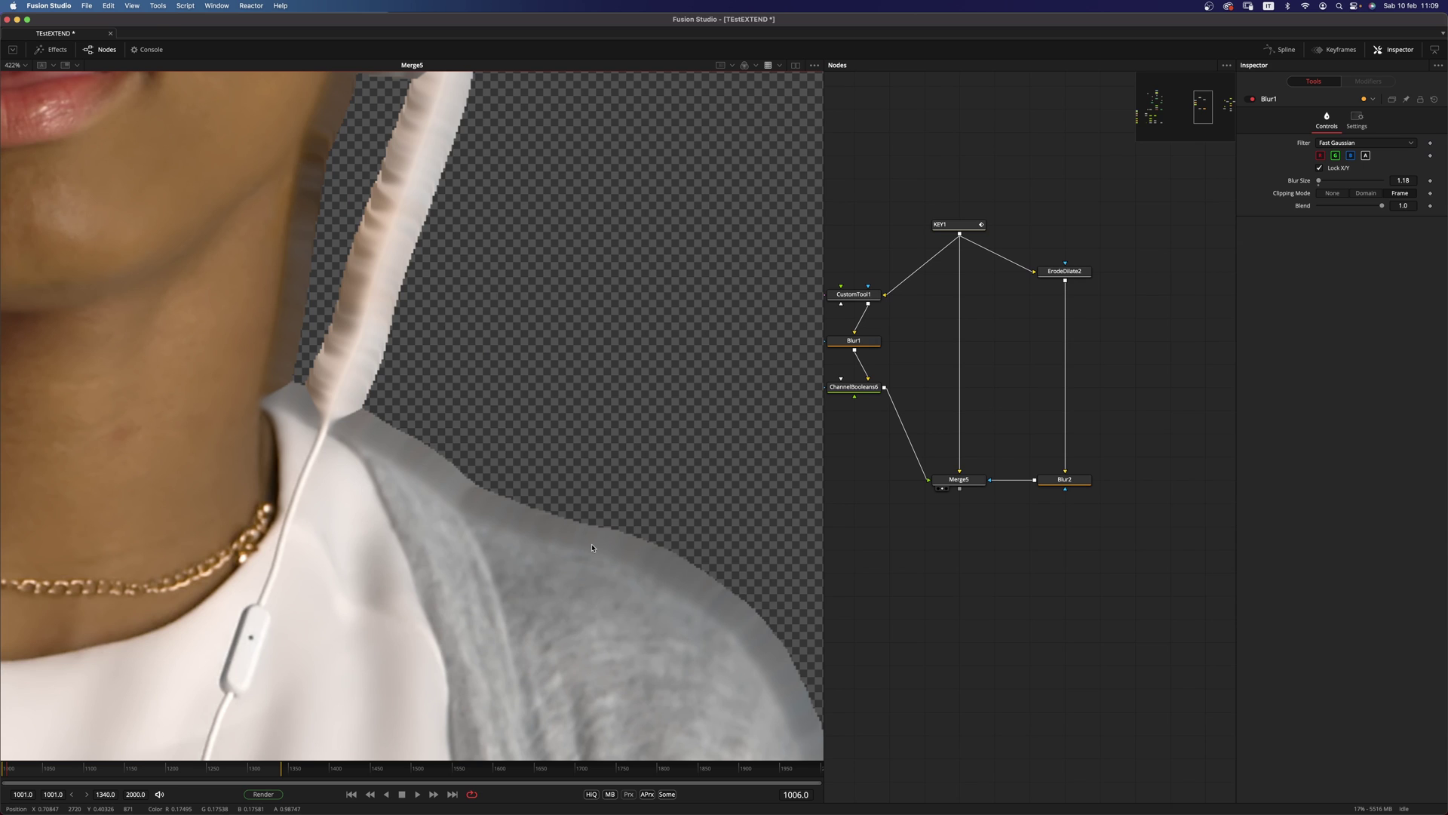
scroll(592, 548, "down", 7)
Detach the Custom Tool, Blur and Channel Booleans chain from KEY1 and Merge5 and move it aside.
left_click_drag(875, 398, 976, 428)
left_click_drag(889, 284, 1003, 445)
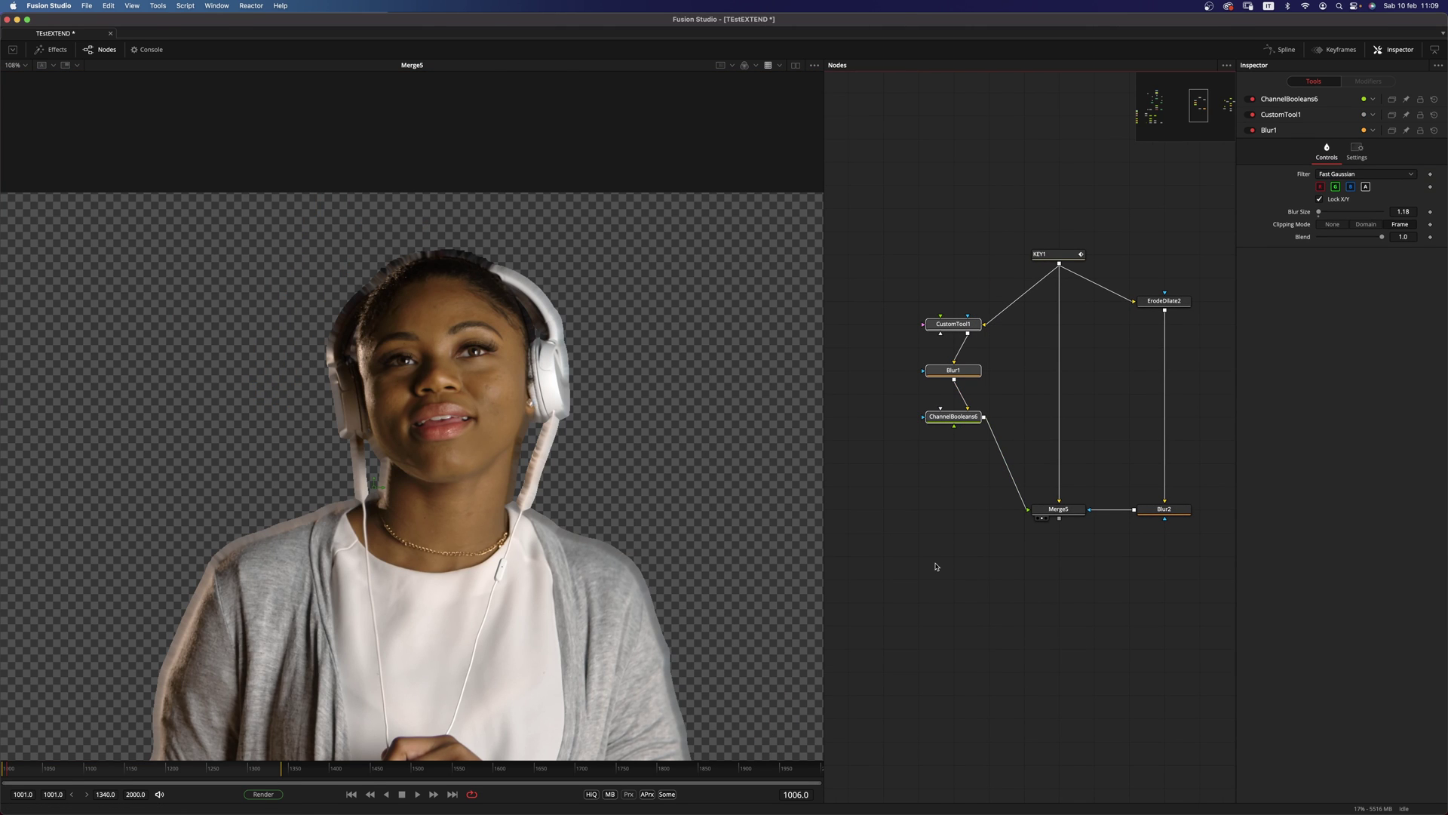
left_click_drag(954, 417, 849, 417)
left_click_drag(1072, 491, 1103, 442)
left_click_drag(877, 441, 980, 474)
left_click_drag(898, 485, 1001, 317)
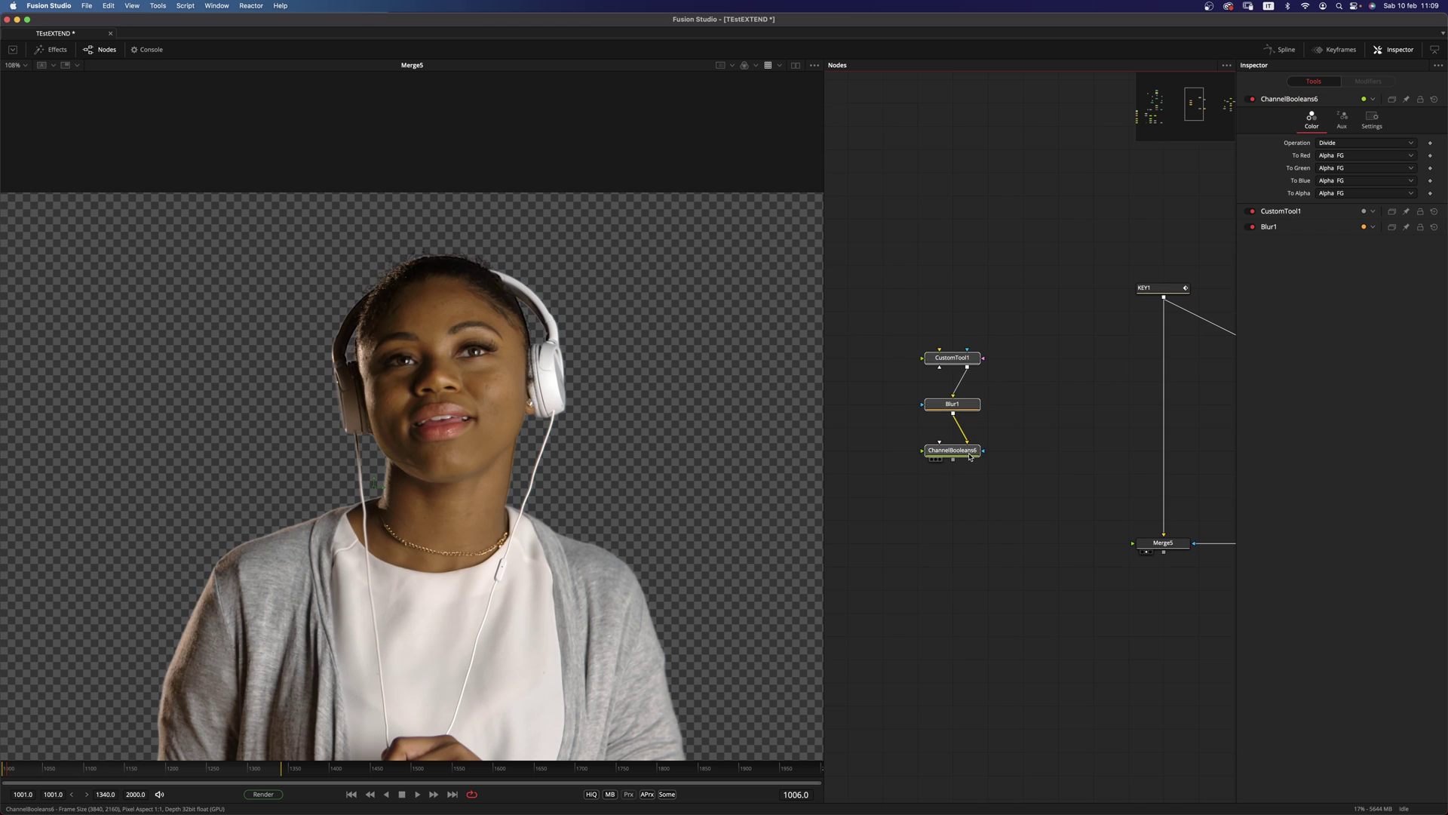
left_click_drag(967, 454, 898, 477)
left_click(1017, 387)
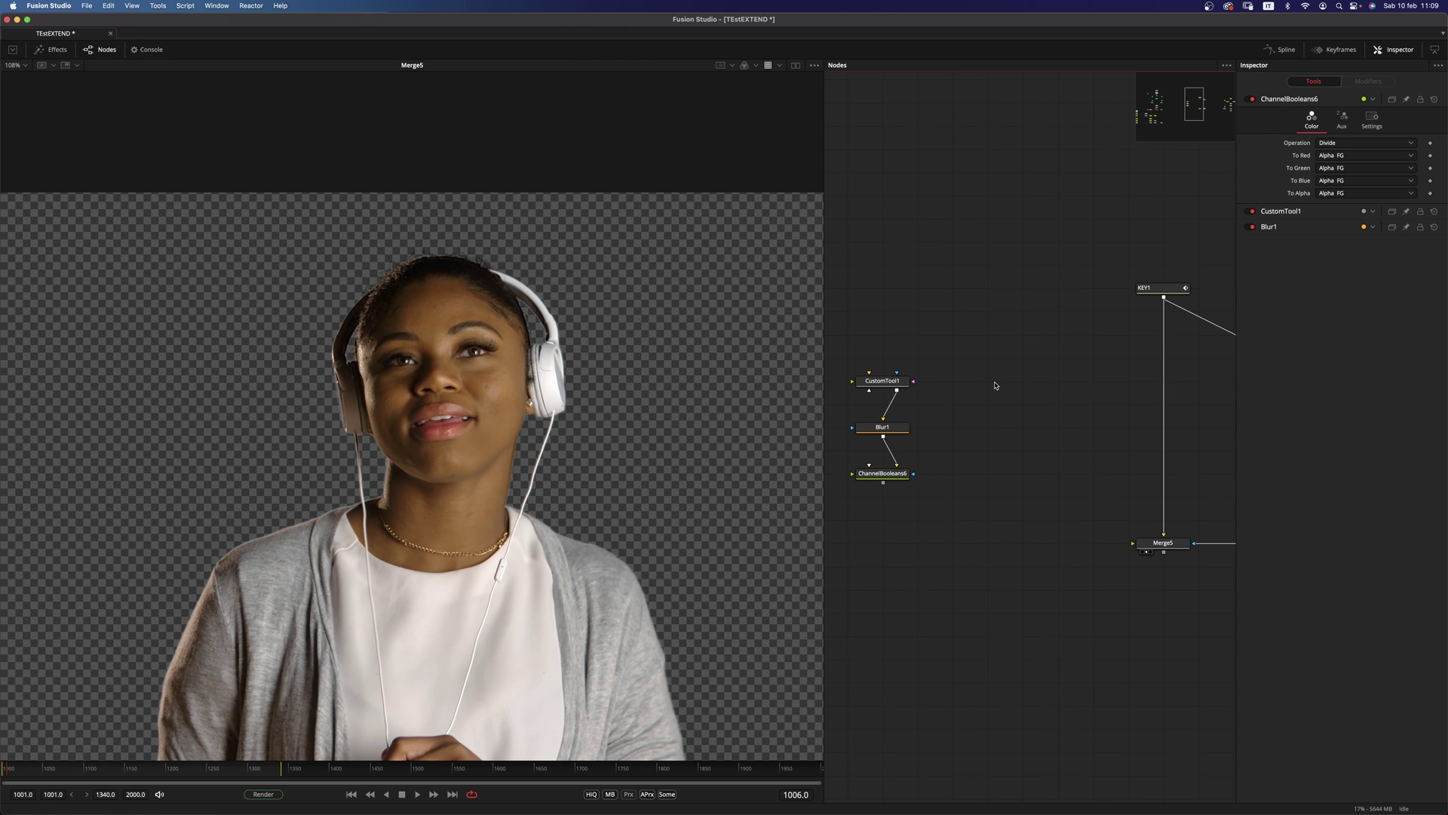
Add a Clean Plate node beside KEY1 and connect KEY1's output to its input.
key("shift+space")
type("bol")
key("BackSpace")
key("BackSpace")
key("BackSpace")
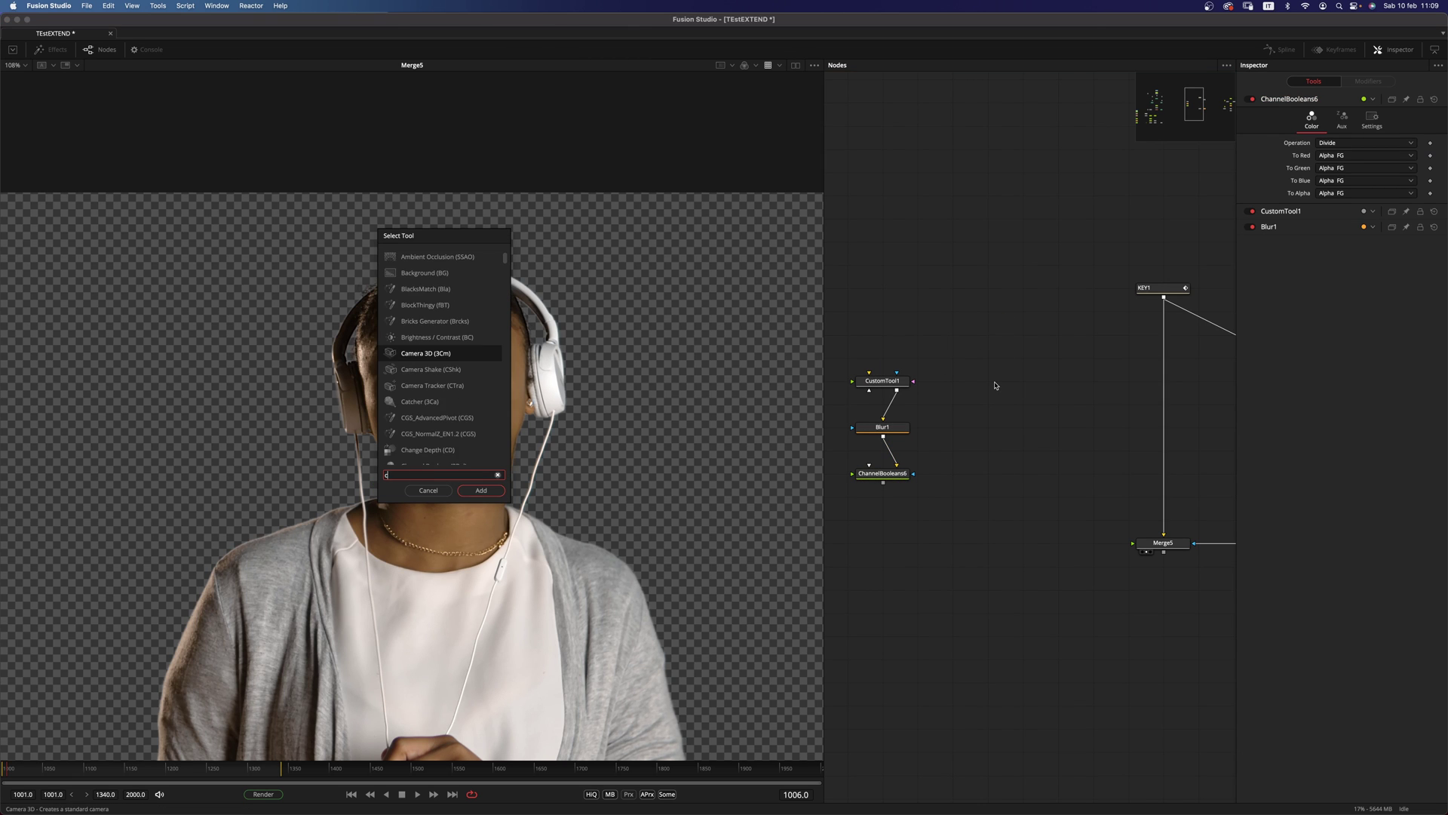
type("cle")
key("Return")
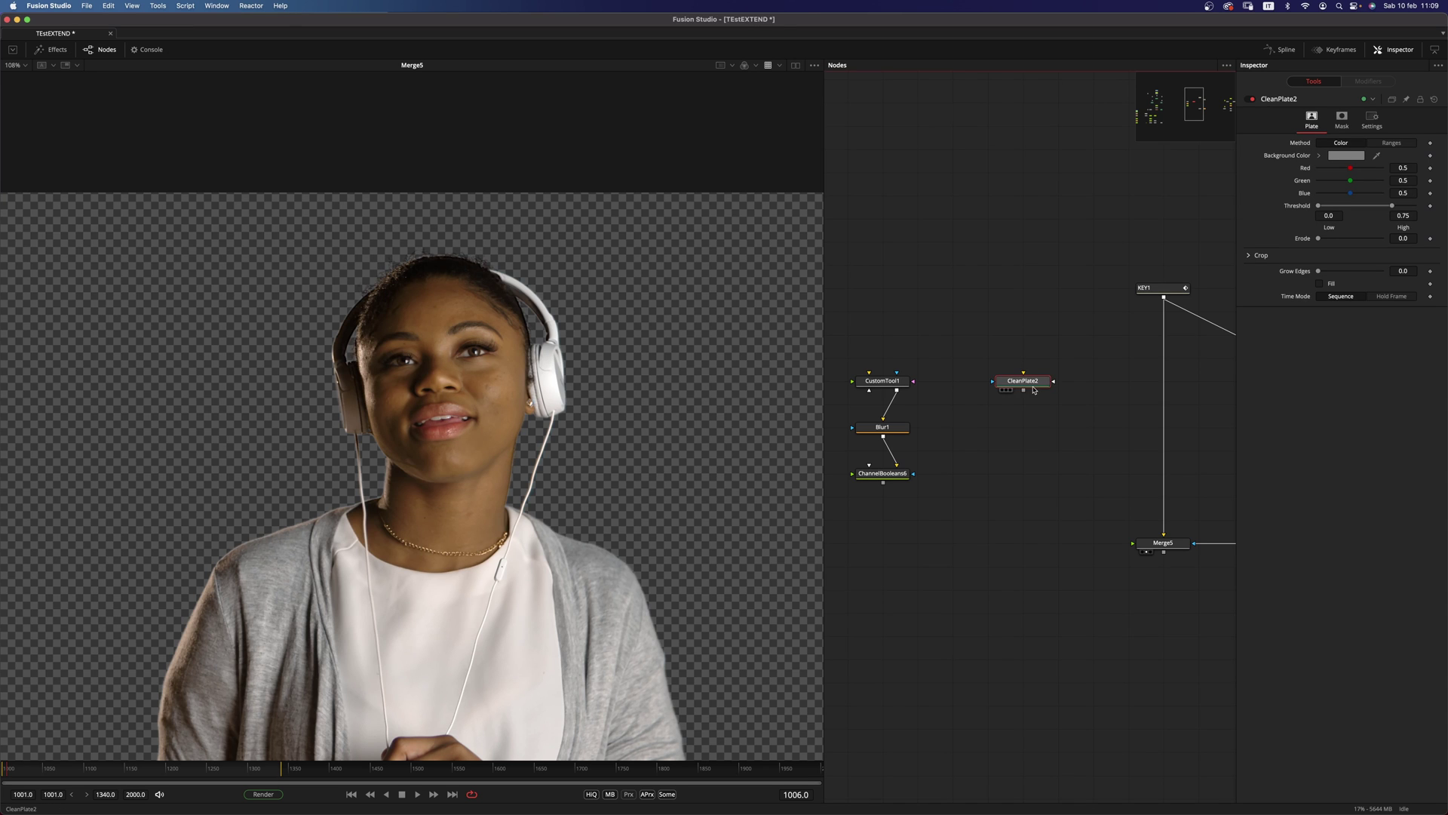
left_click_drag(1026, 381, 1059, 381)
left_click_drag(1164, 297, 1089, 381)
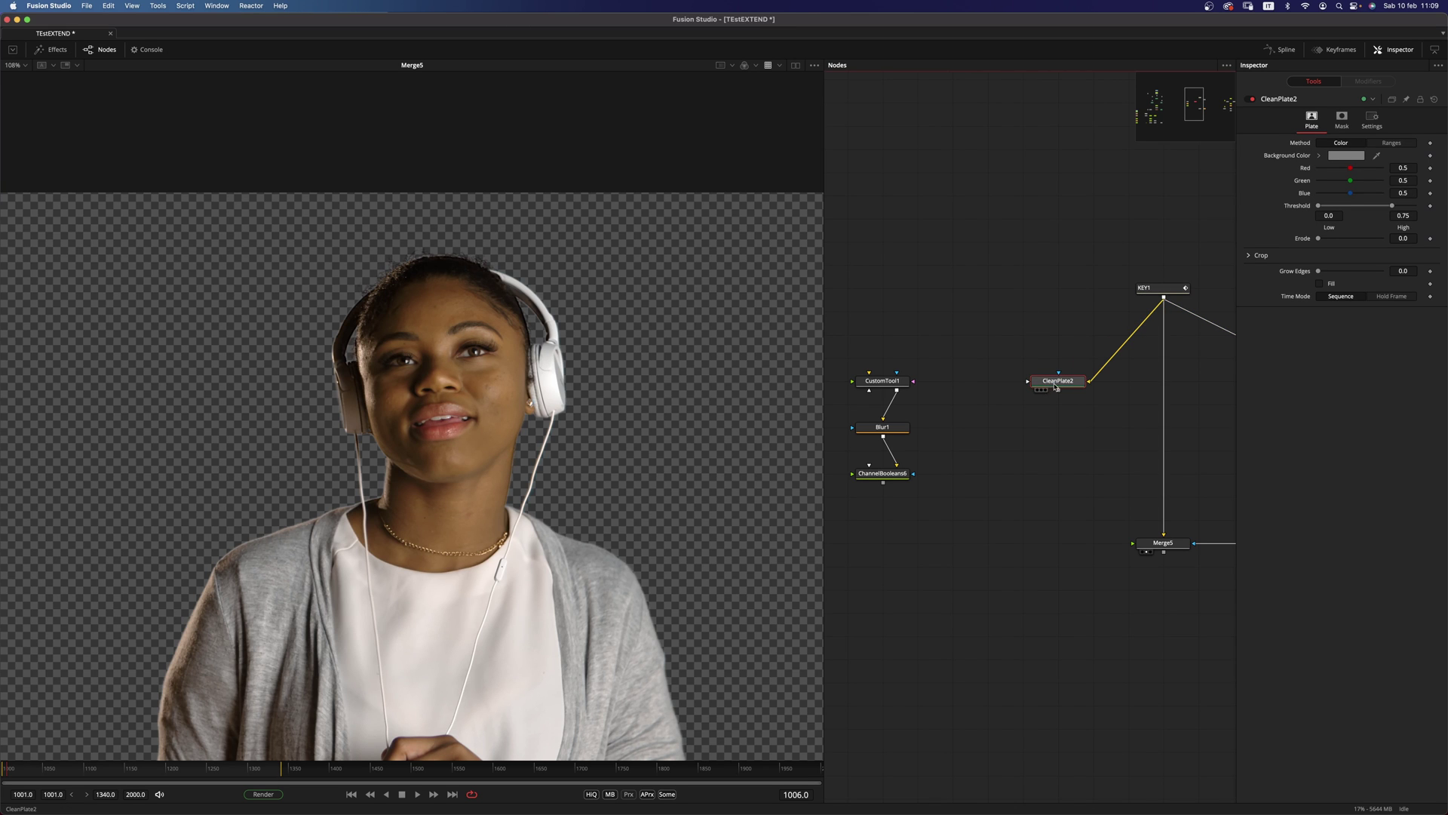
Split KEY1's connection with a pipe router, feed it into CleanPlate2's input and garbage matte, and view CleanPlate2.
left_click(891, 383)
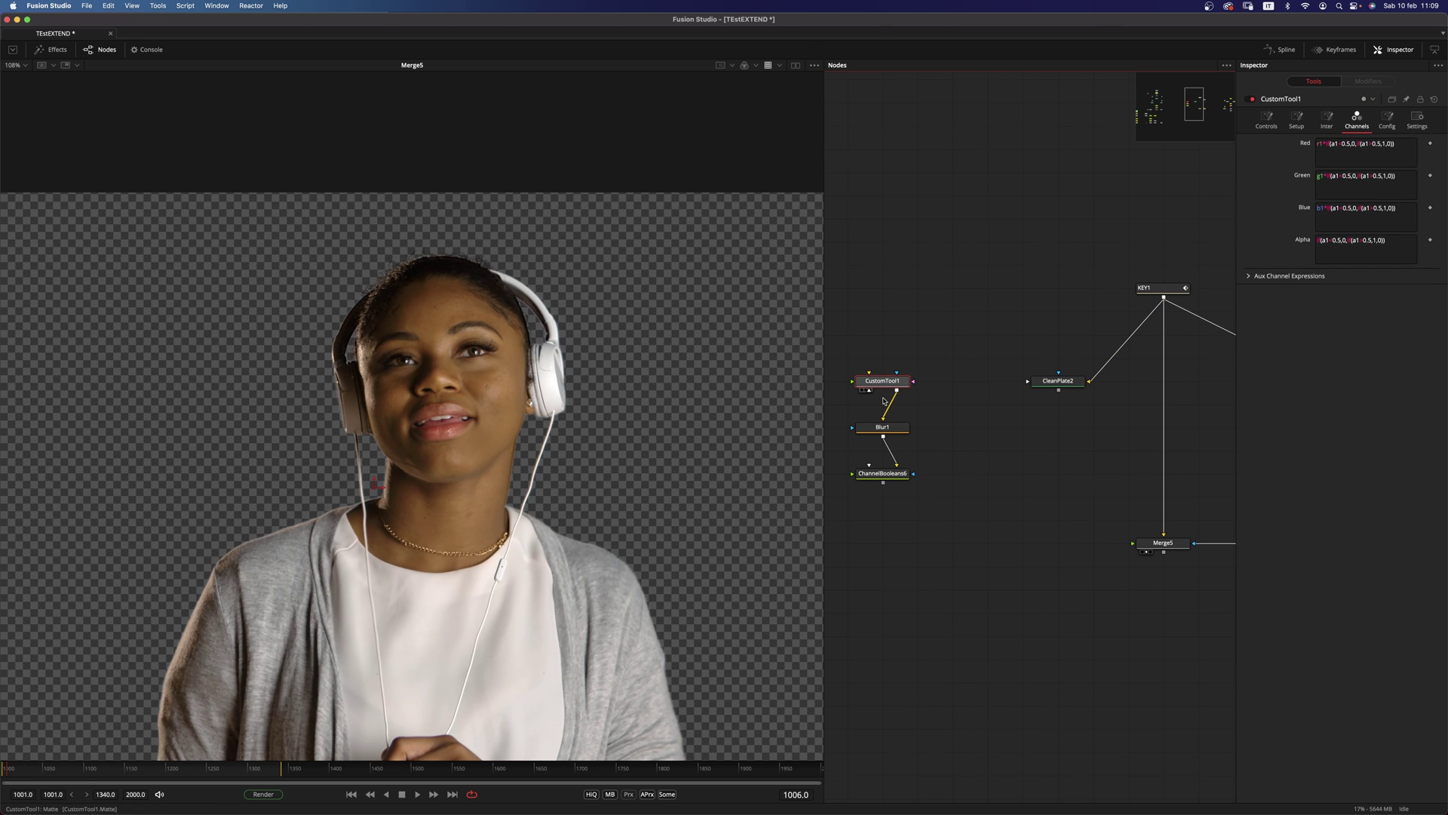
left_click_drag(1049, 424, 1009, 446)
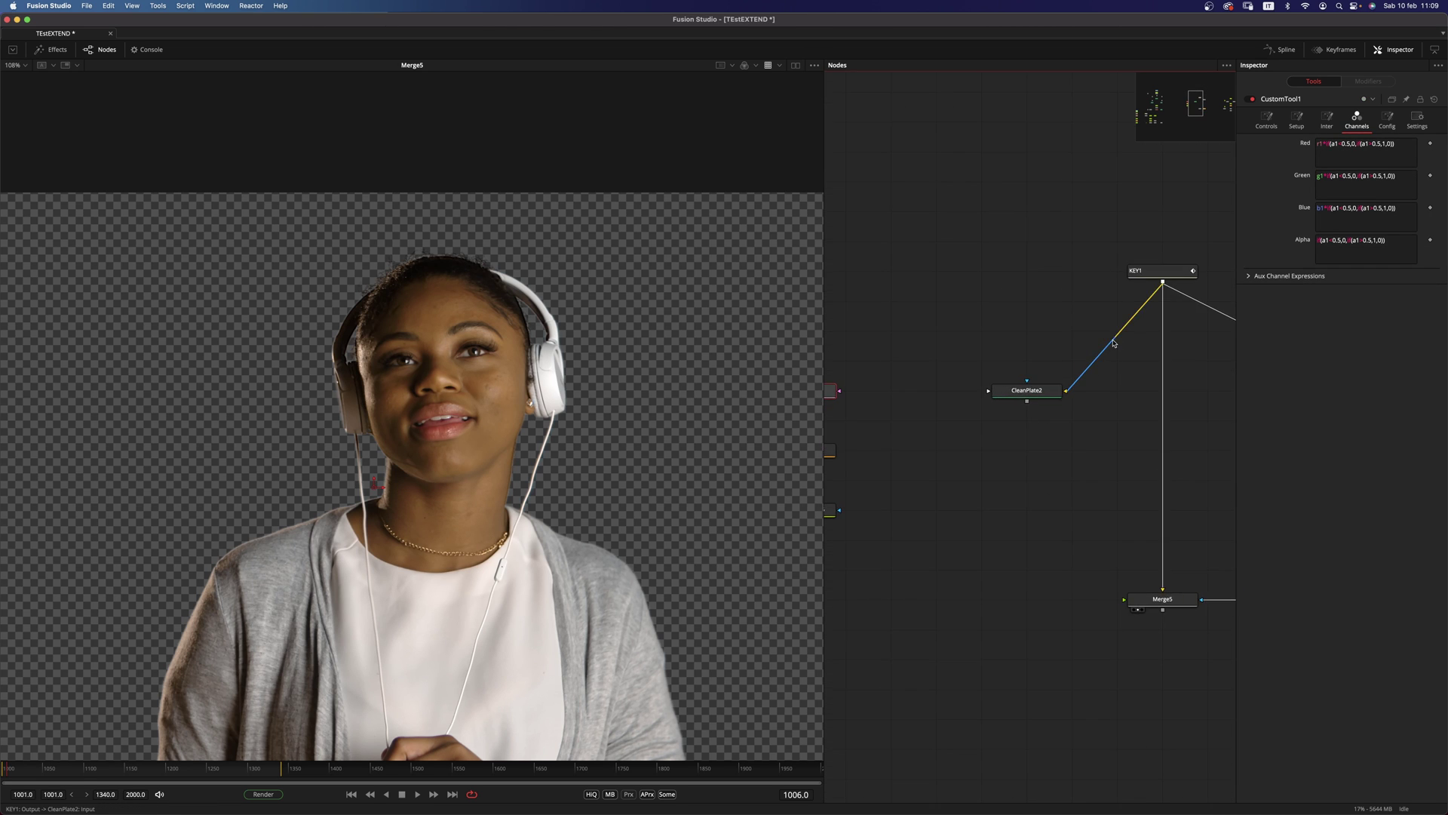
left_click_drag(1095, 331, 1067, 392, "alt")
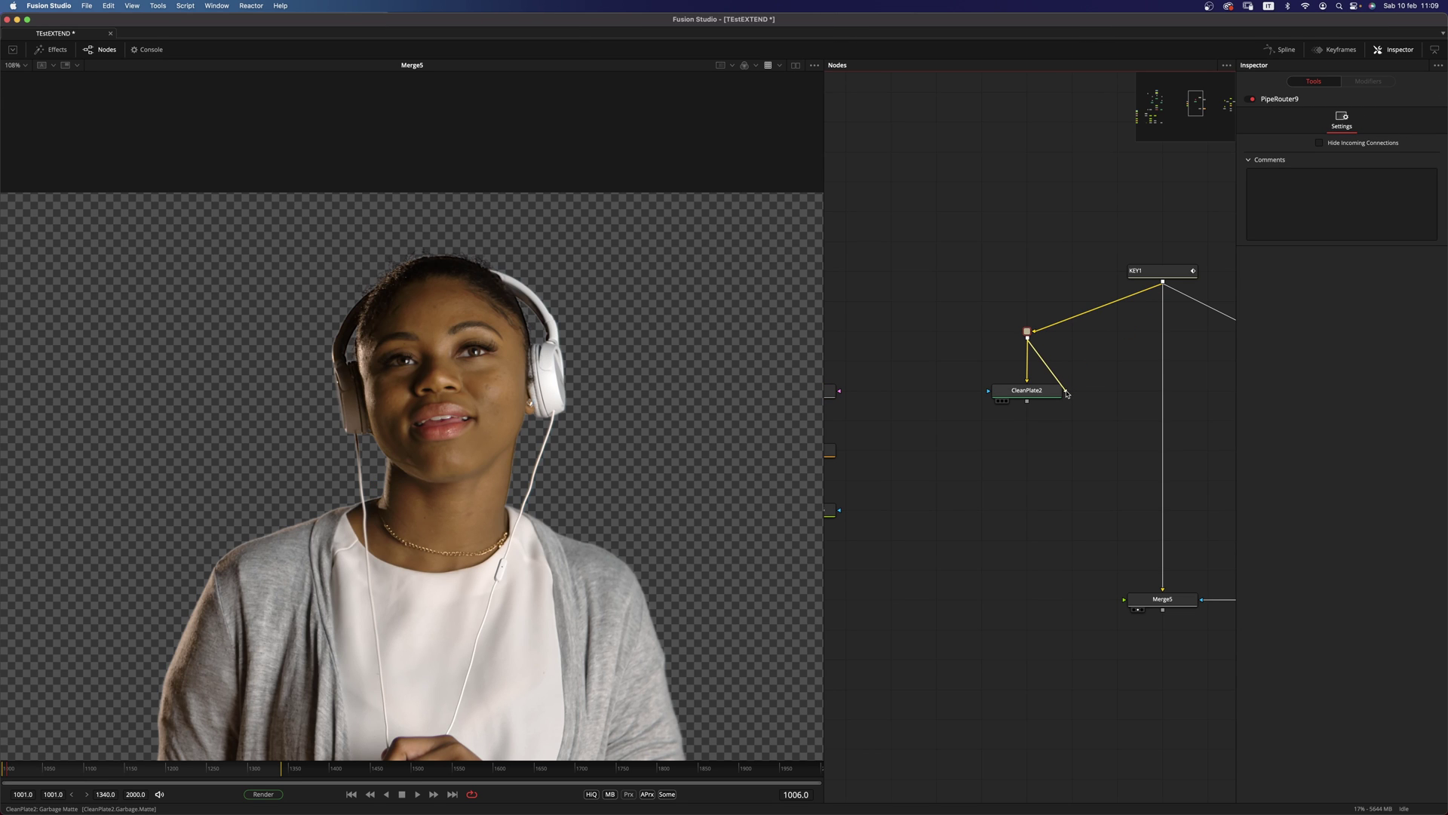
left_click_drag(1048, 394, 541, 384)
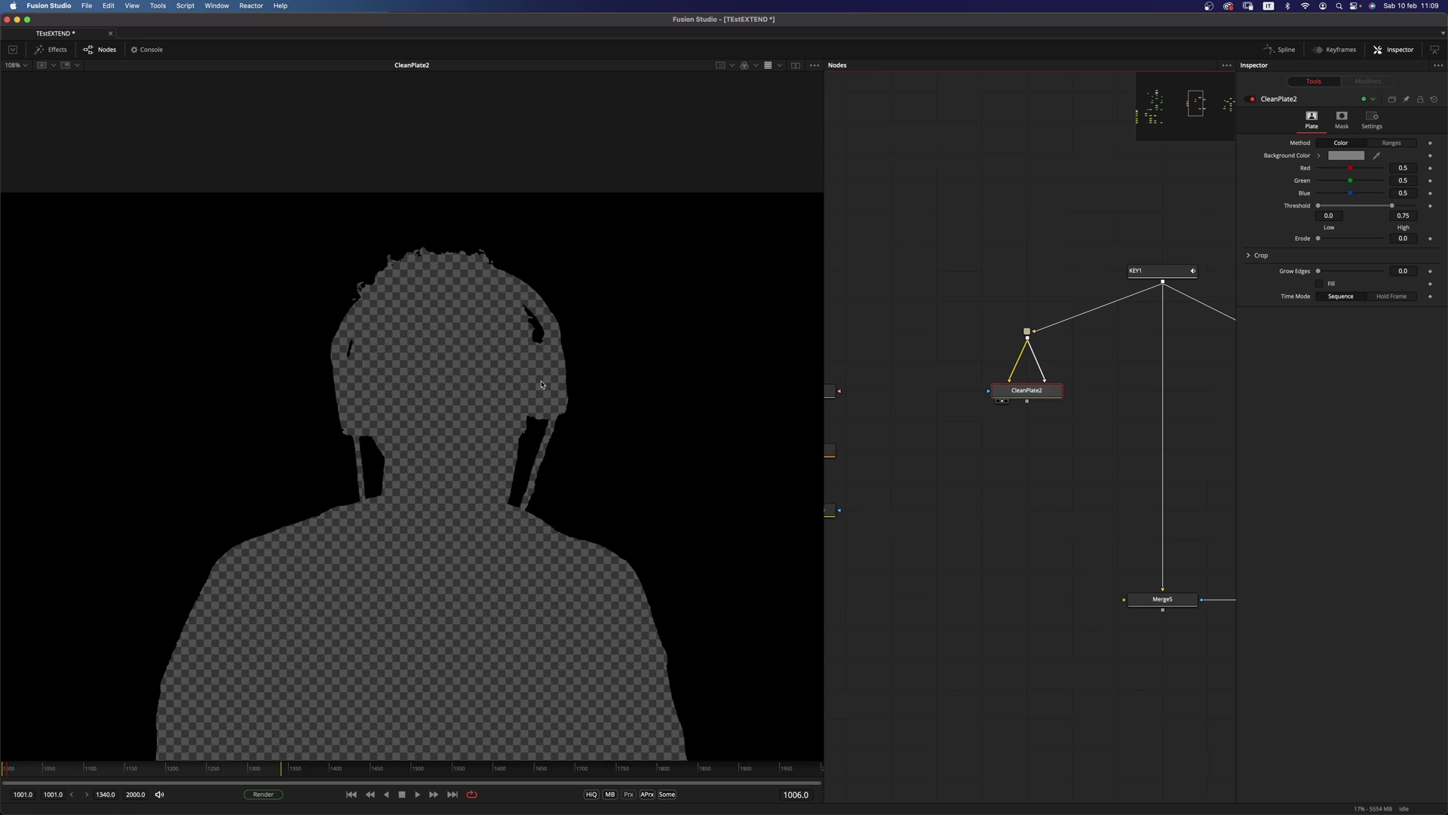
Examine CleanPlate2's alpha channel around the headphones and return the viewer to colour.
left_click(562, 377)
key("a")
scroll(564, 370, "up", 8)
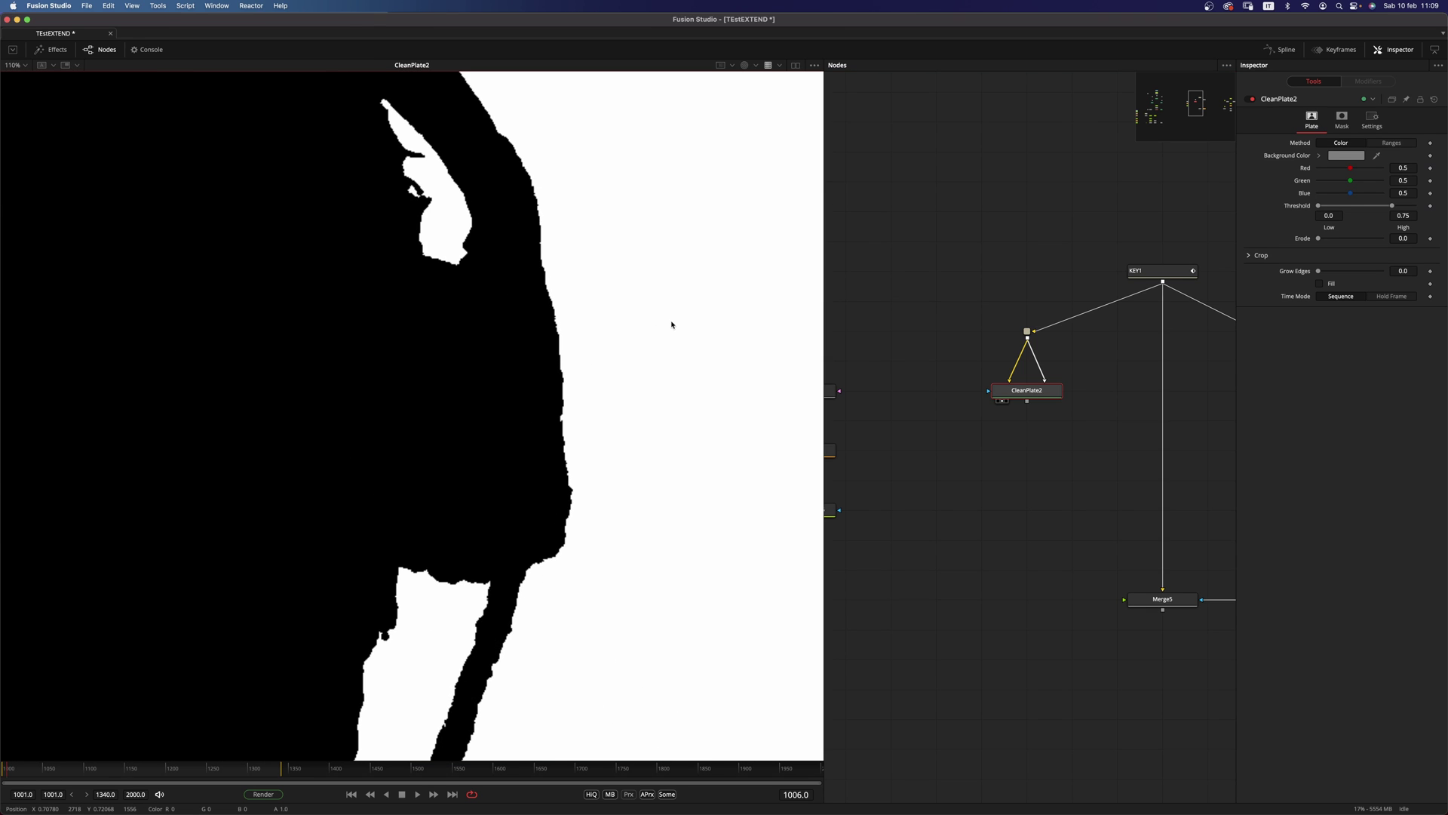
scroll(670, 324, "down", 6)
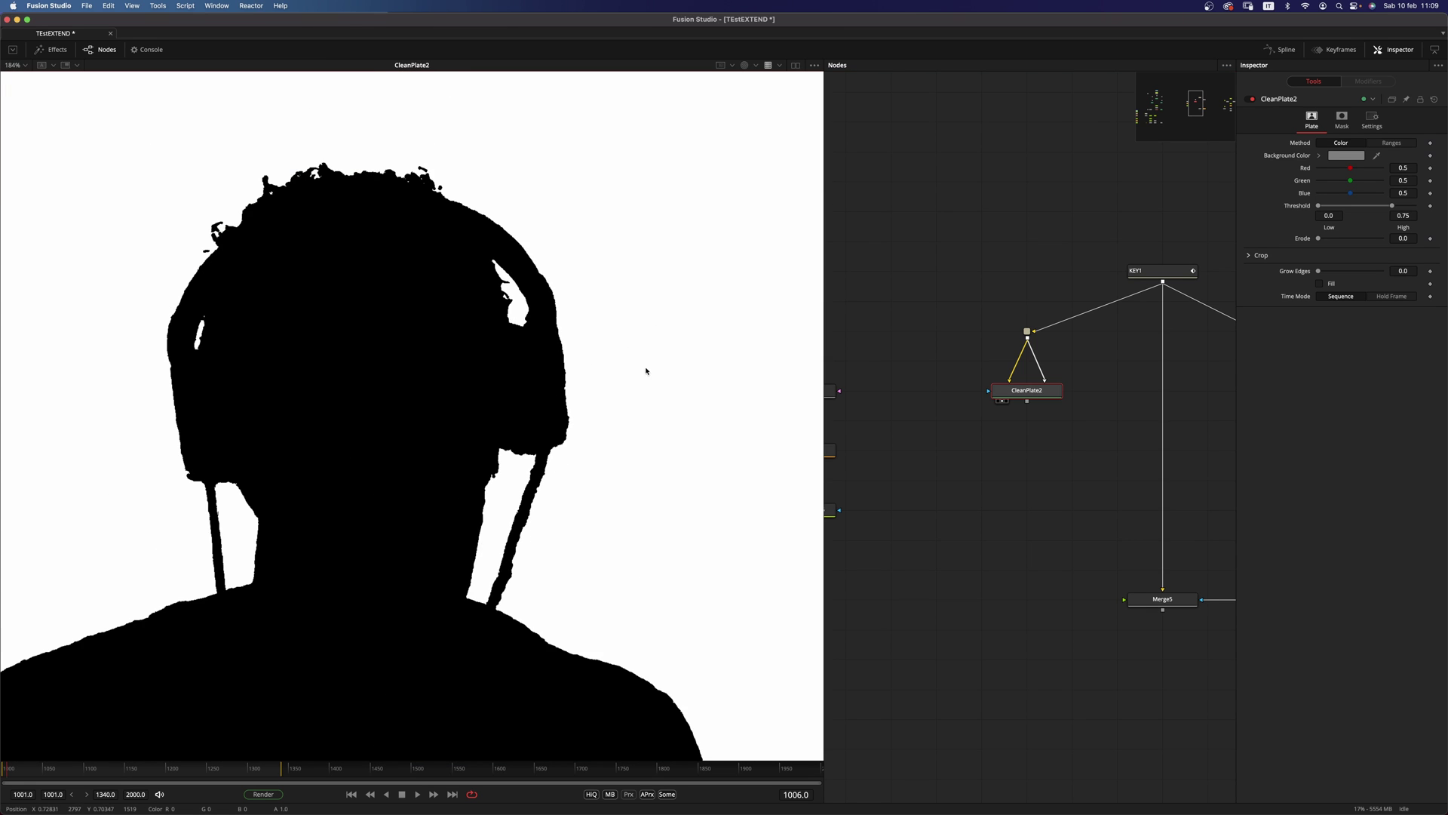
key("c")
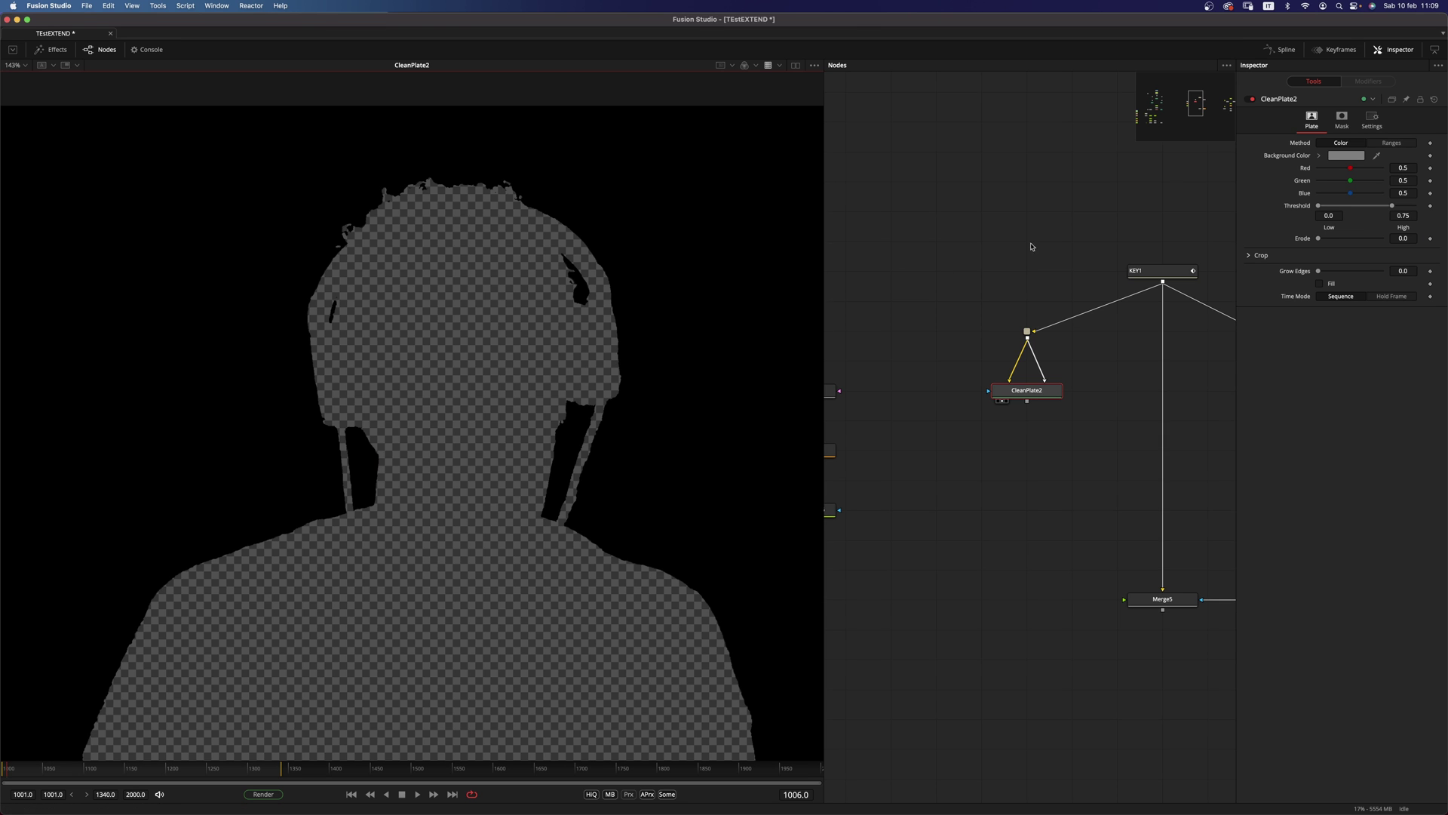
Invert CleanPlate2's garbage matte with a high level of 0.567 and set Grow Edges to 0.0488.
left_click(1342, 119)
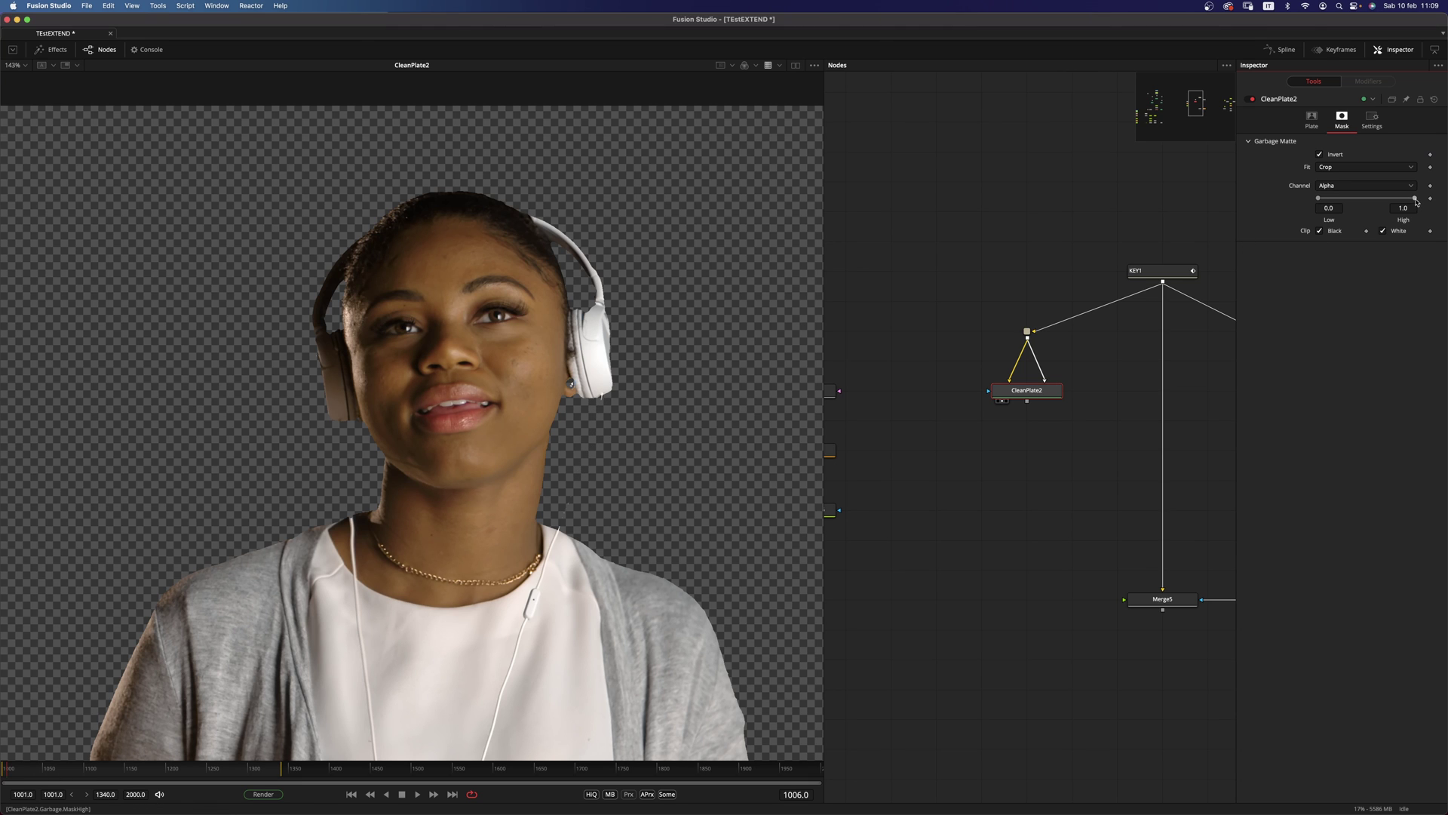
left_click_drag(1415, 202, 1375, 200)
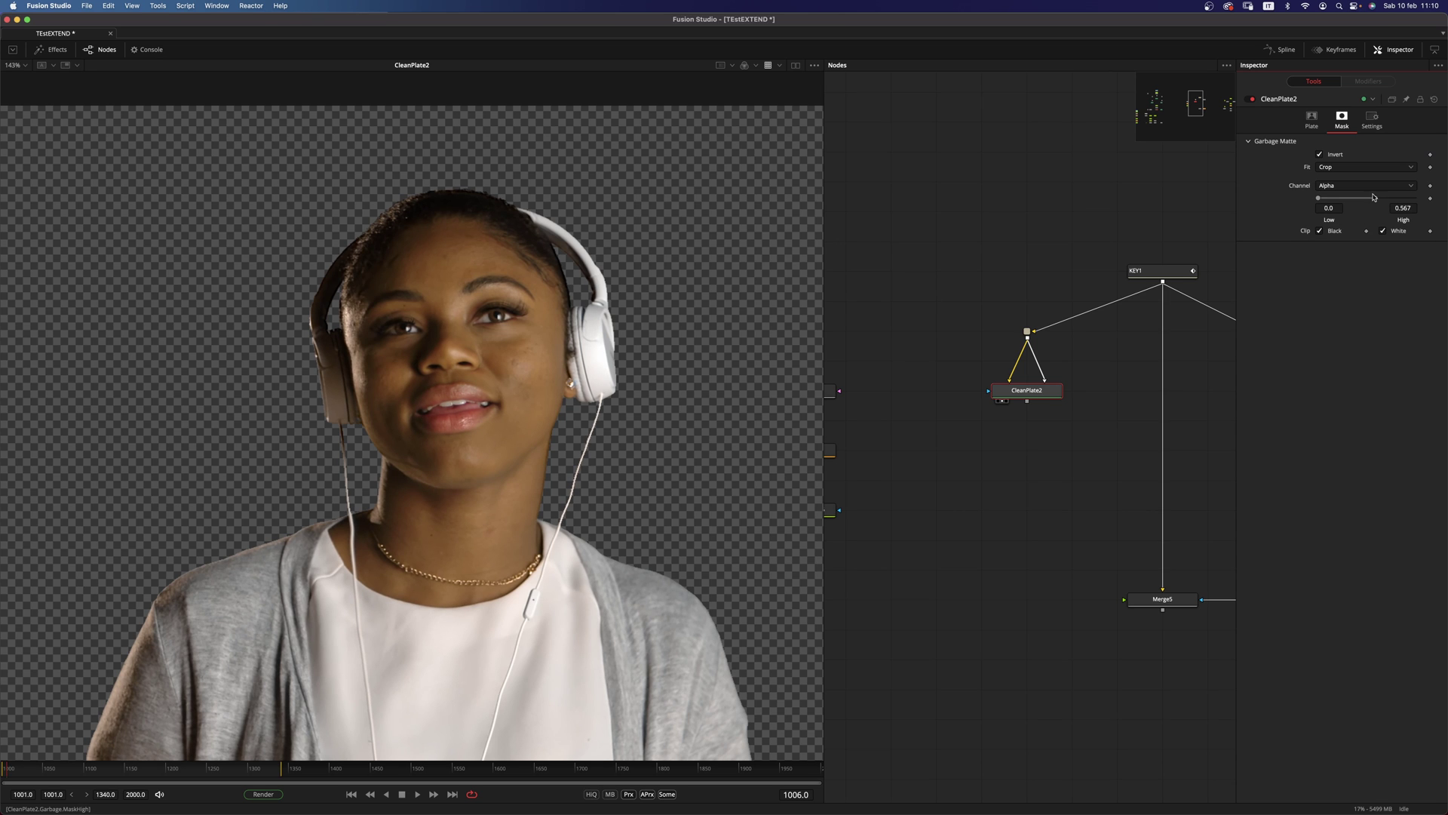
left_click(1312, 119)
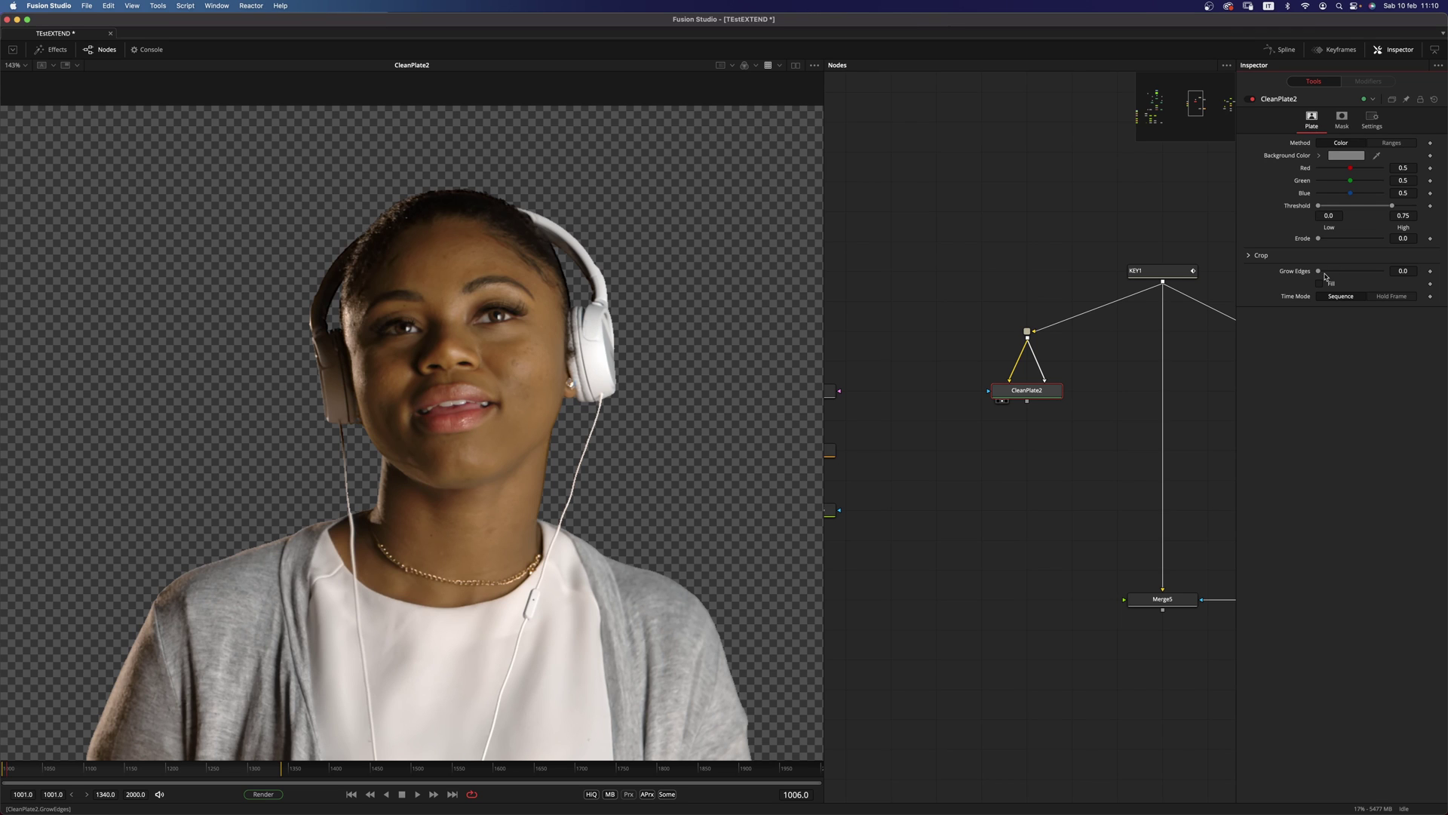
left_click_drag(1324, 276, 1334, 272)
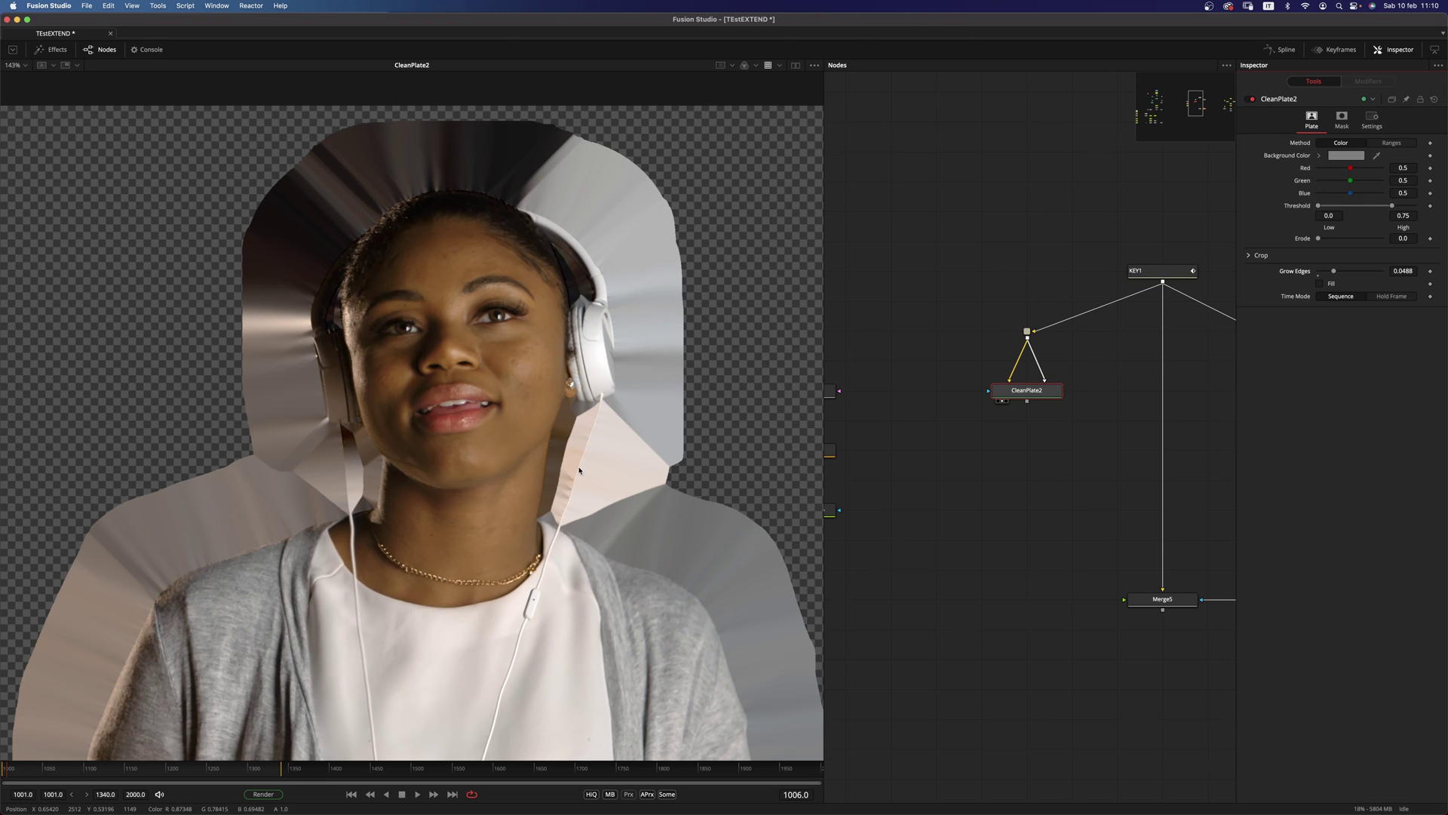
left_click_drag(1334, 272, 1324, 288)
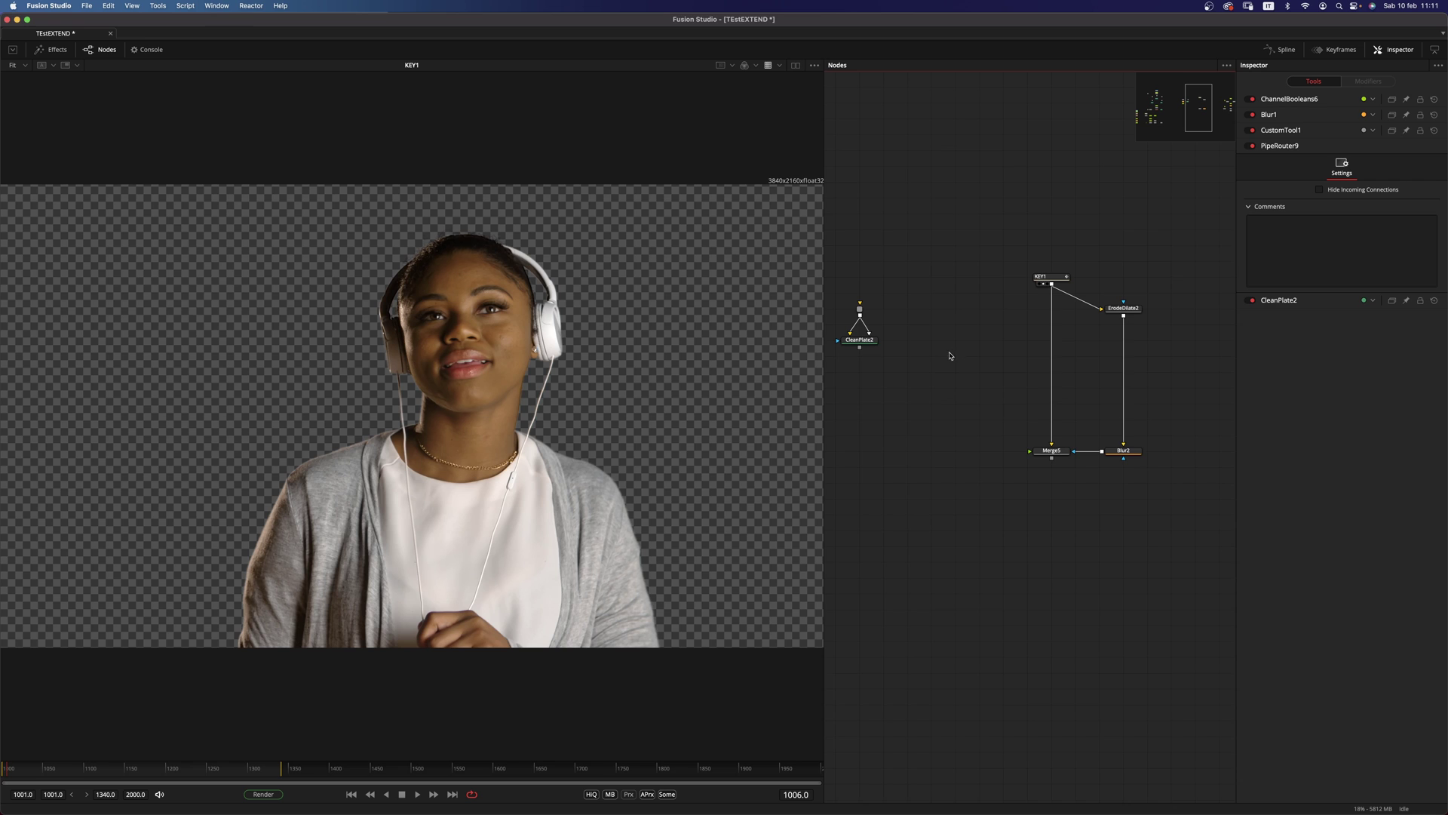
Check KEY1's alpha channel, and add a Create Bump Map node fed by KEY1's output and view it.
key("a")
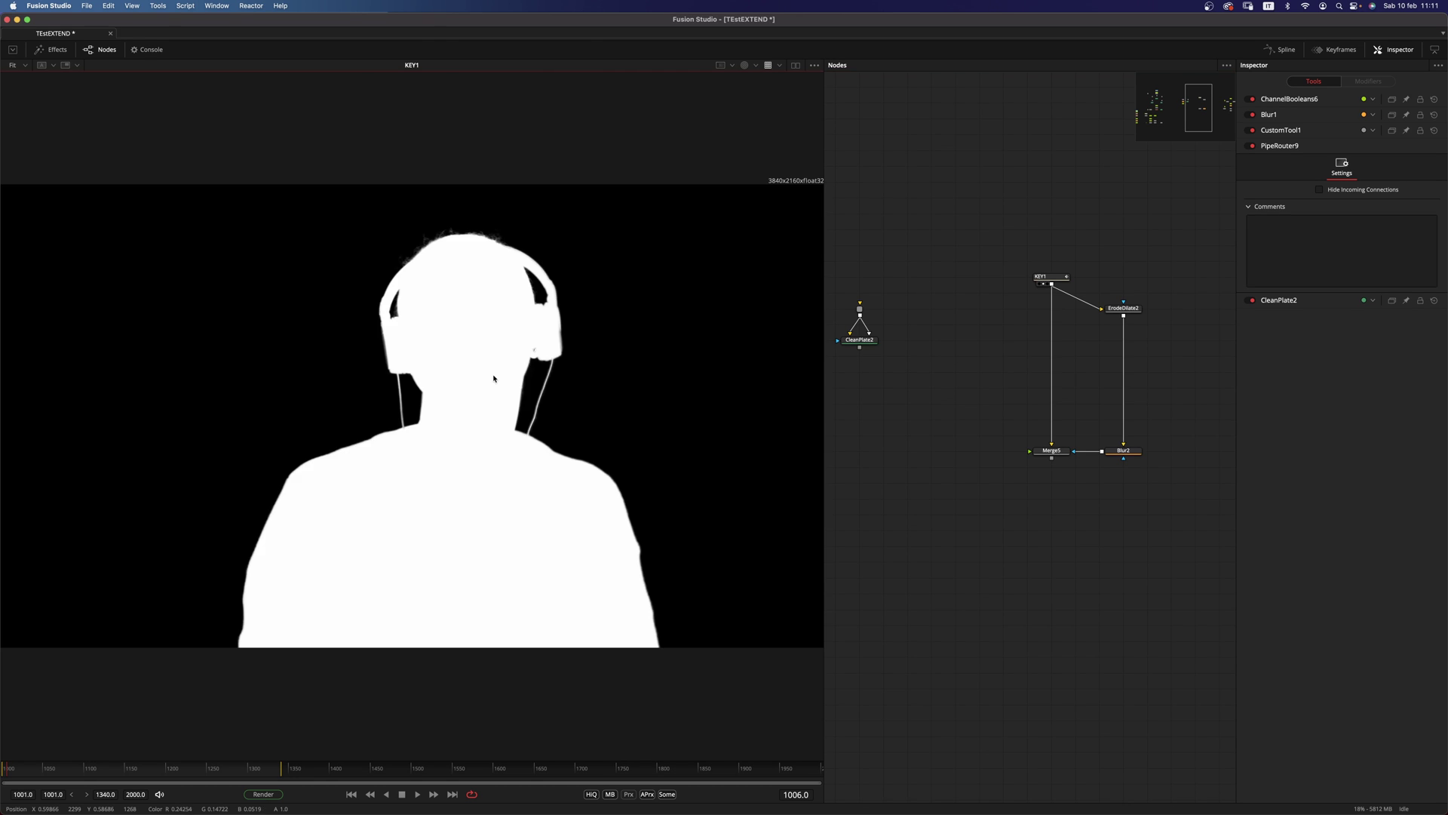
key("c")
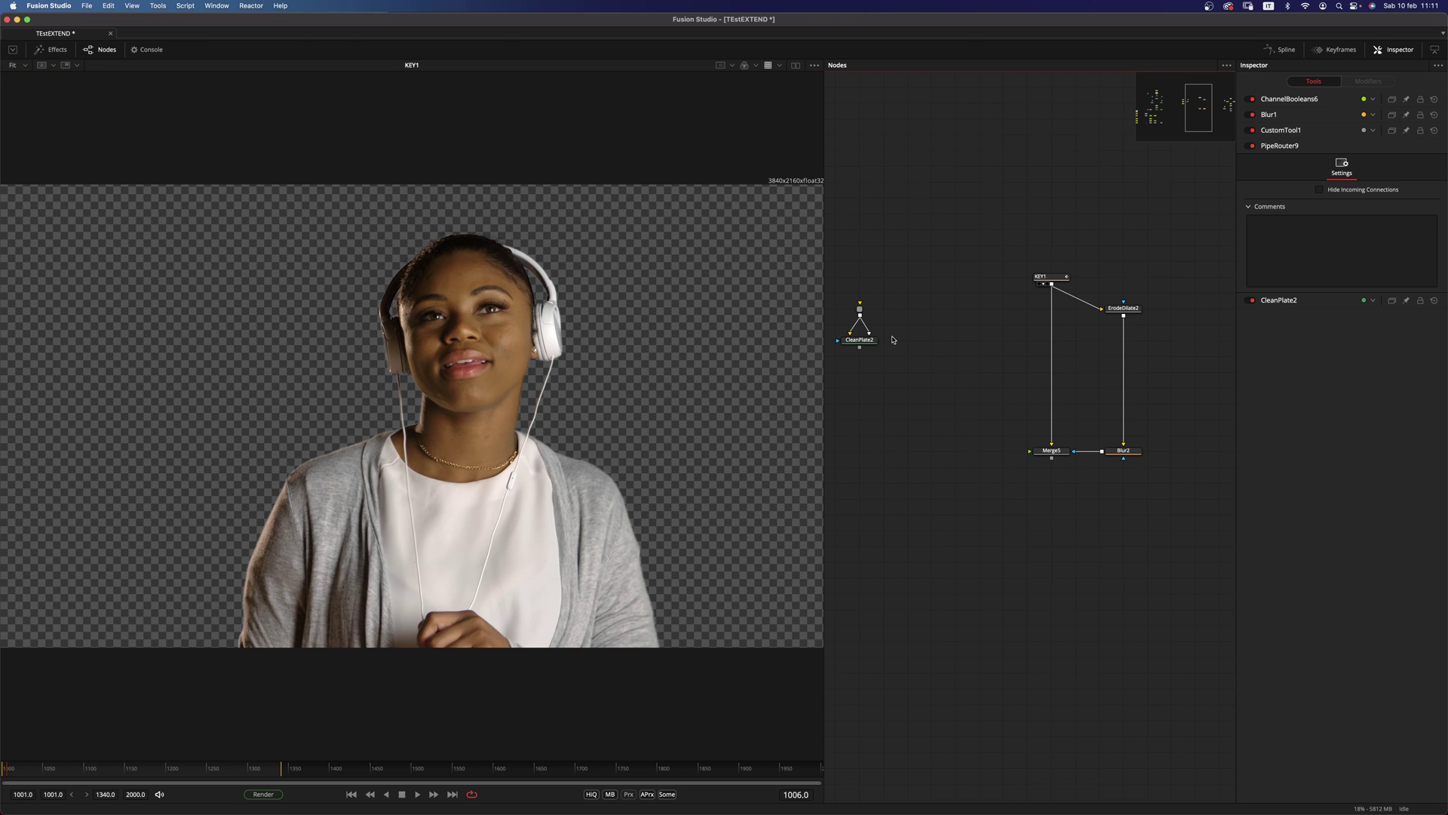
key("shift+space")
type("crea")
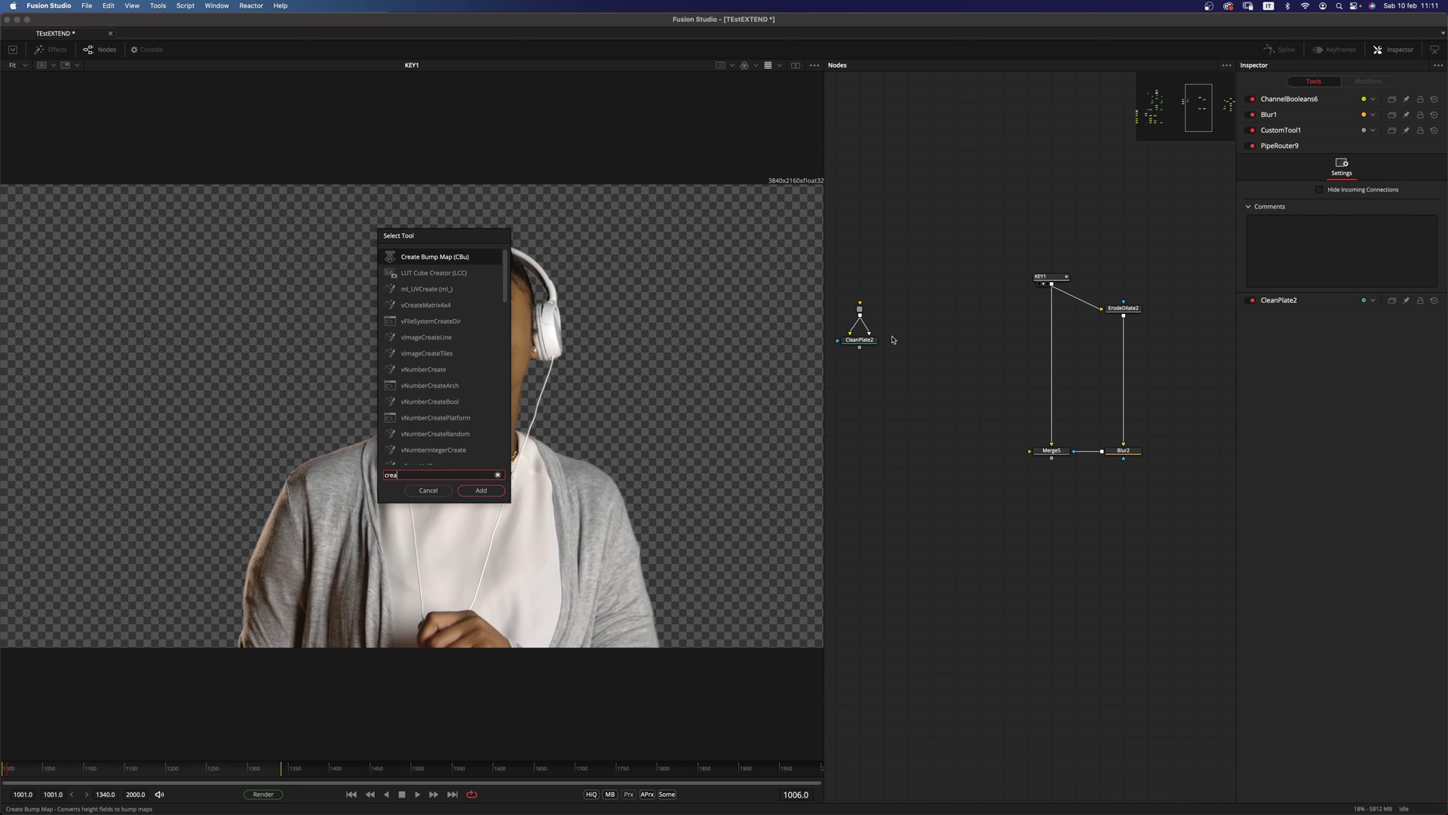
key("Return")
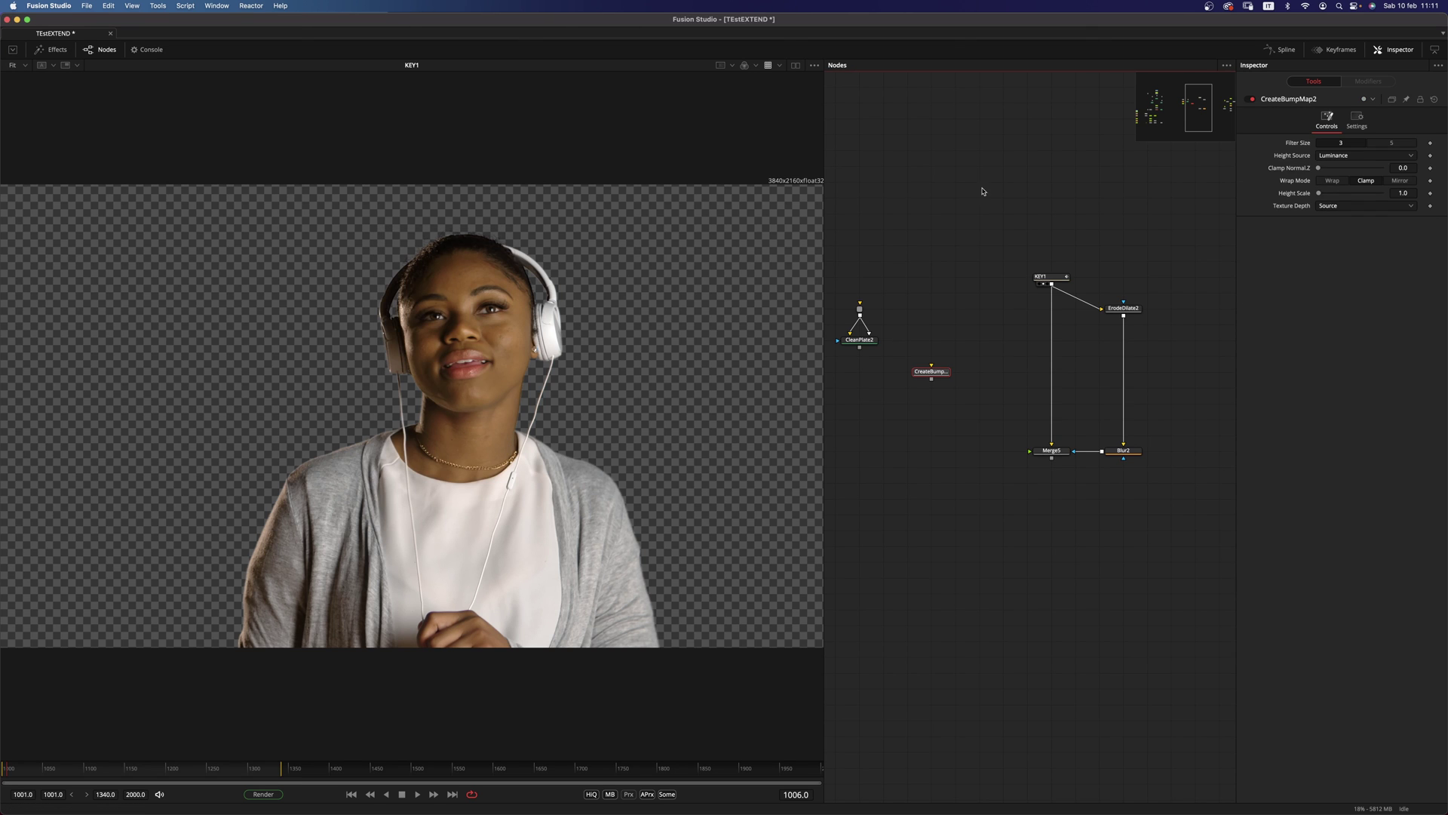
left_click_drag(1051, 284, 954, 325)
key("1")
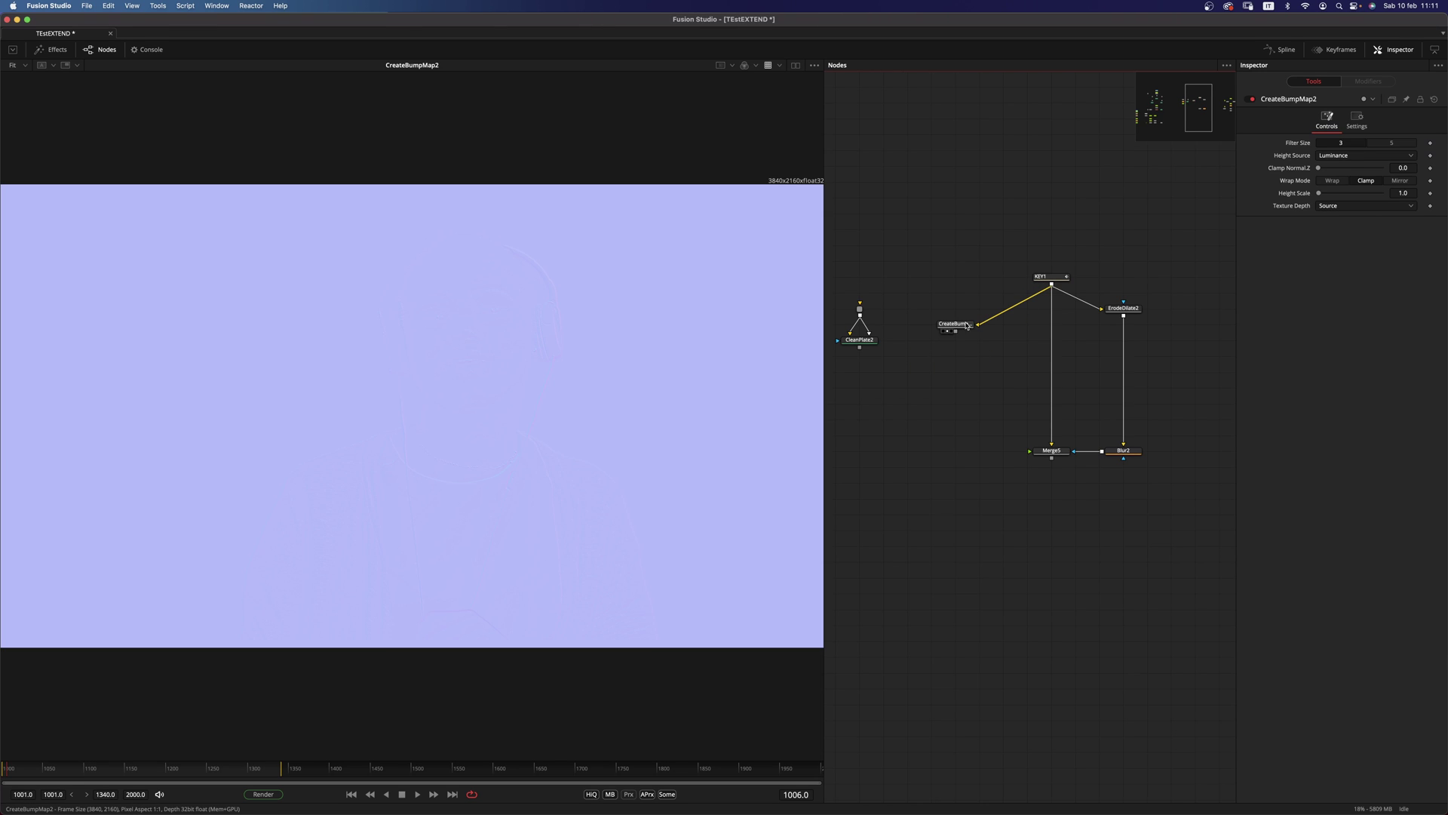
Set the Create Bump Map's height source to Alpha and its height scale to 100.
left_click(1356, 156)
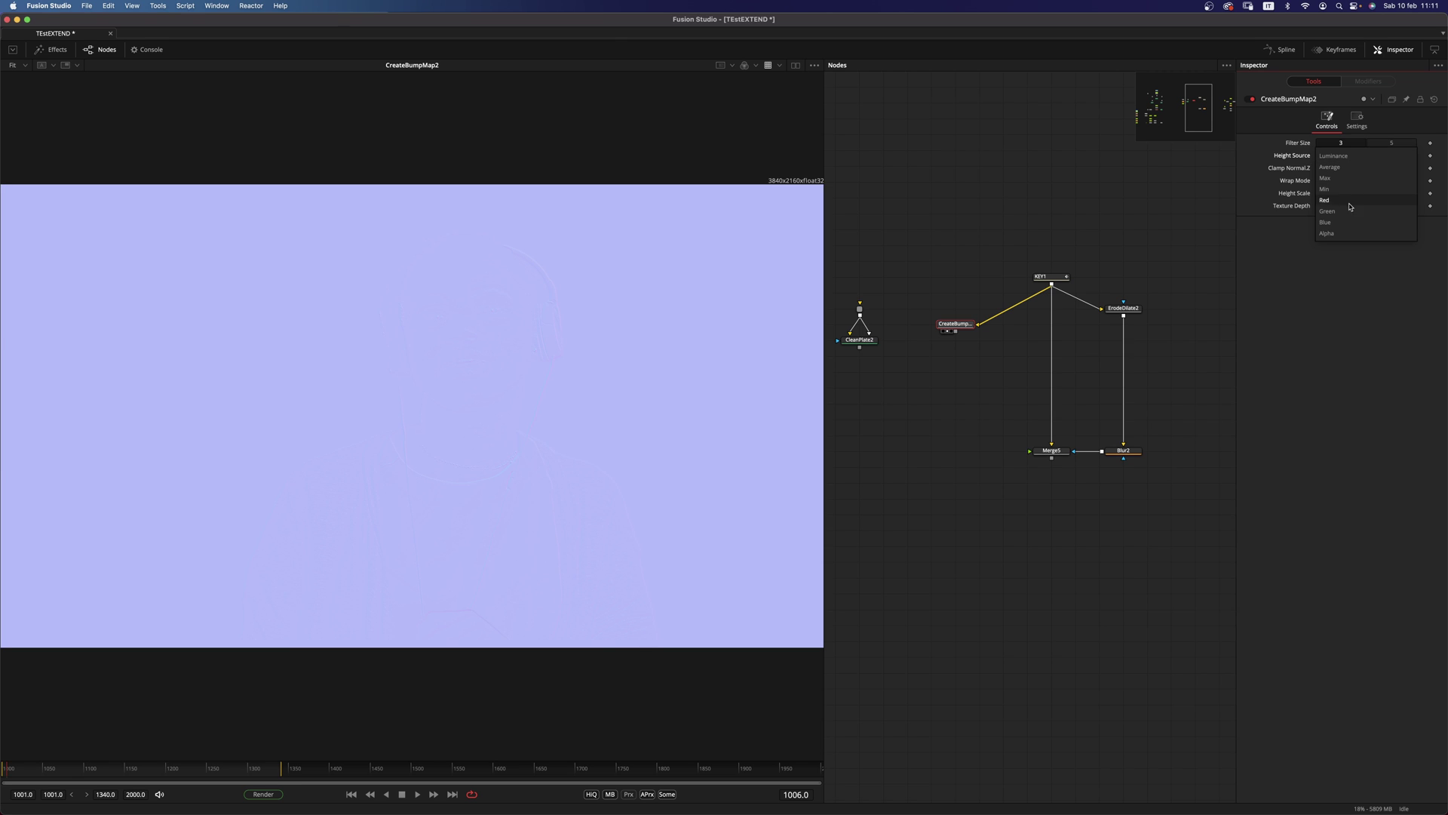
left_click(1348, 235)
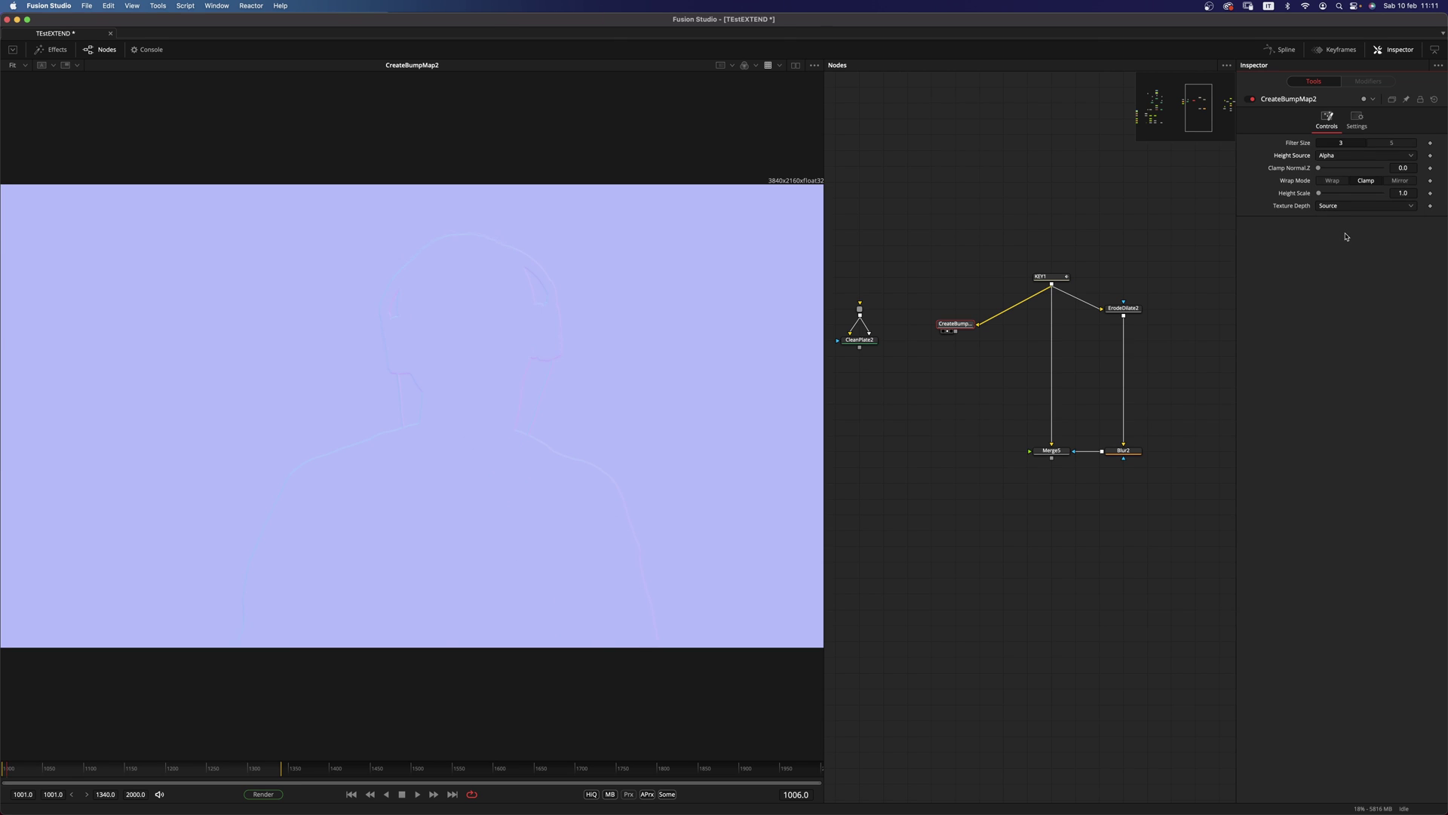
left_click_drag(1319, 193, 1385, 194)
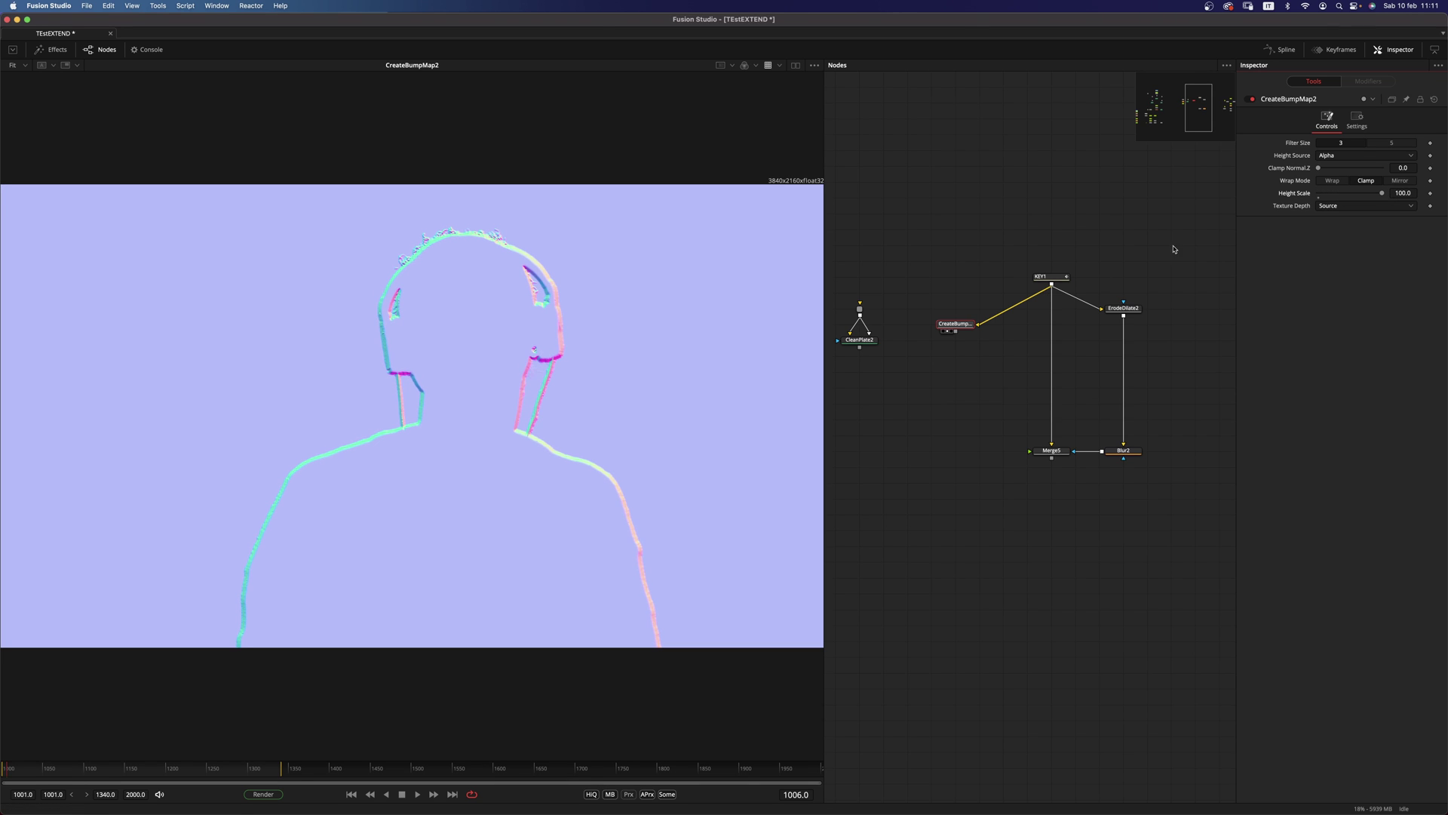
Add a Displace node, feed KEY1 into its input and the bump map into its foreground, and view it.
scroll(973, 396, "left", 2)
left_click(982, 408)
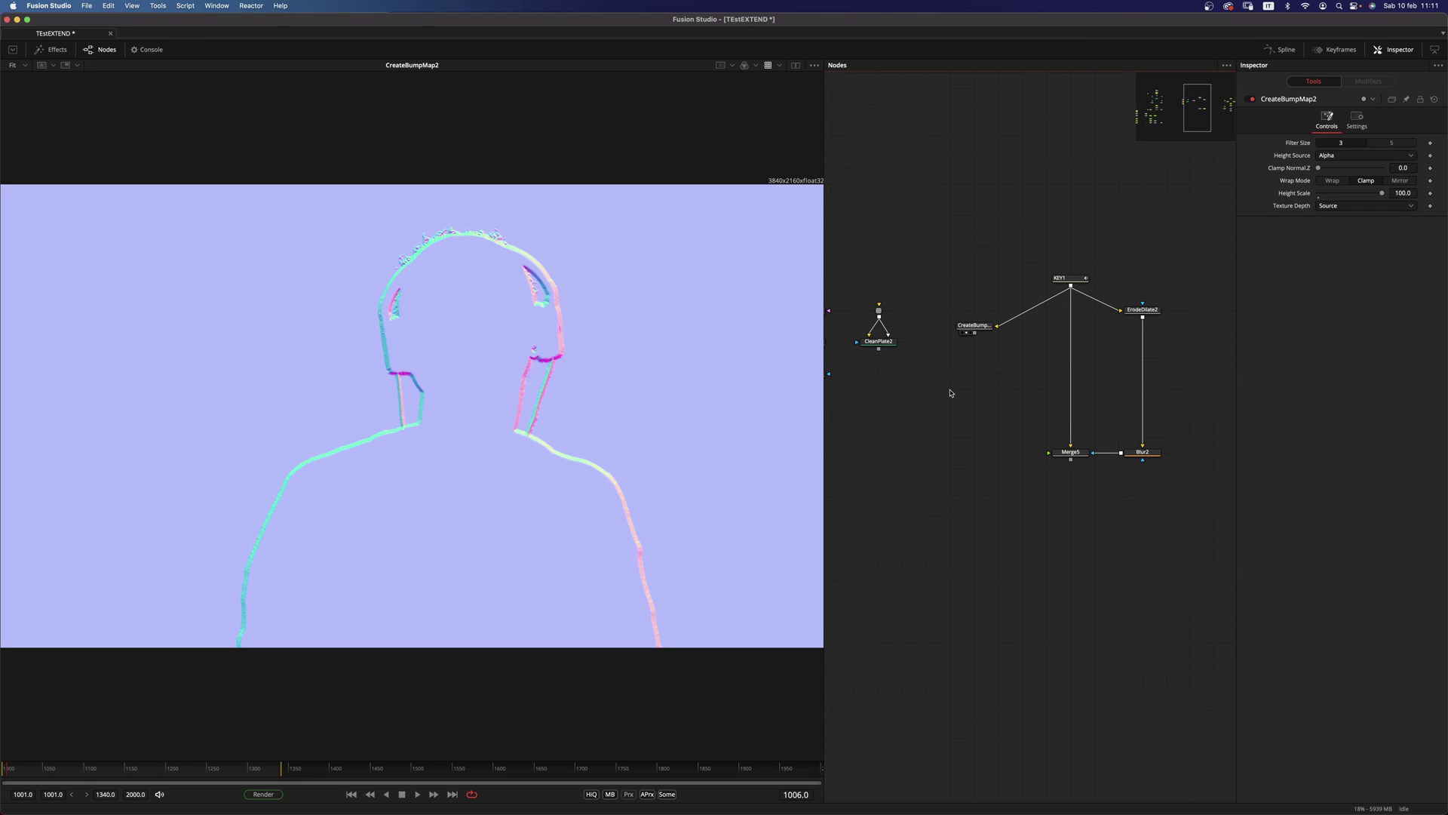
key("shift+space")
type("dis")
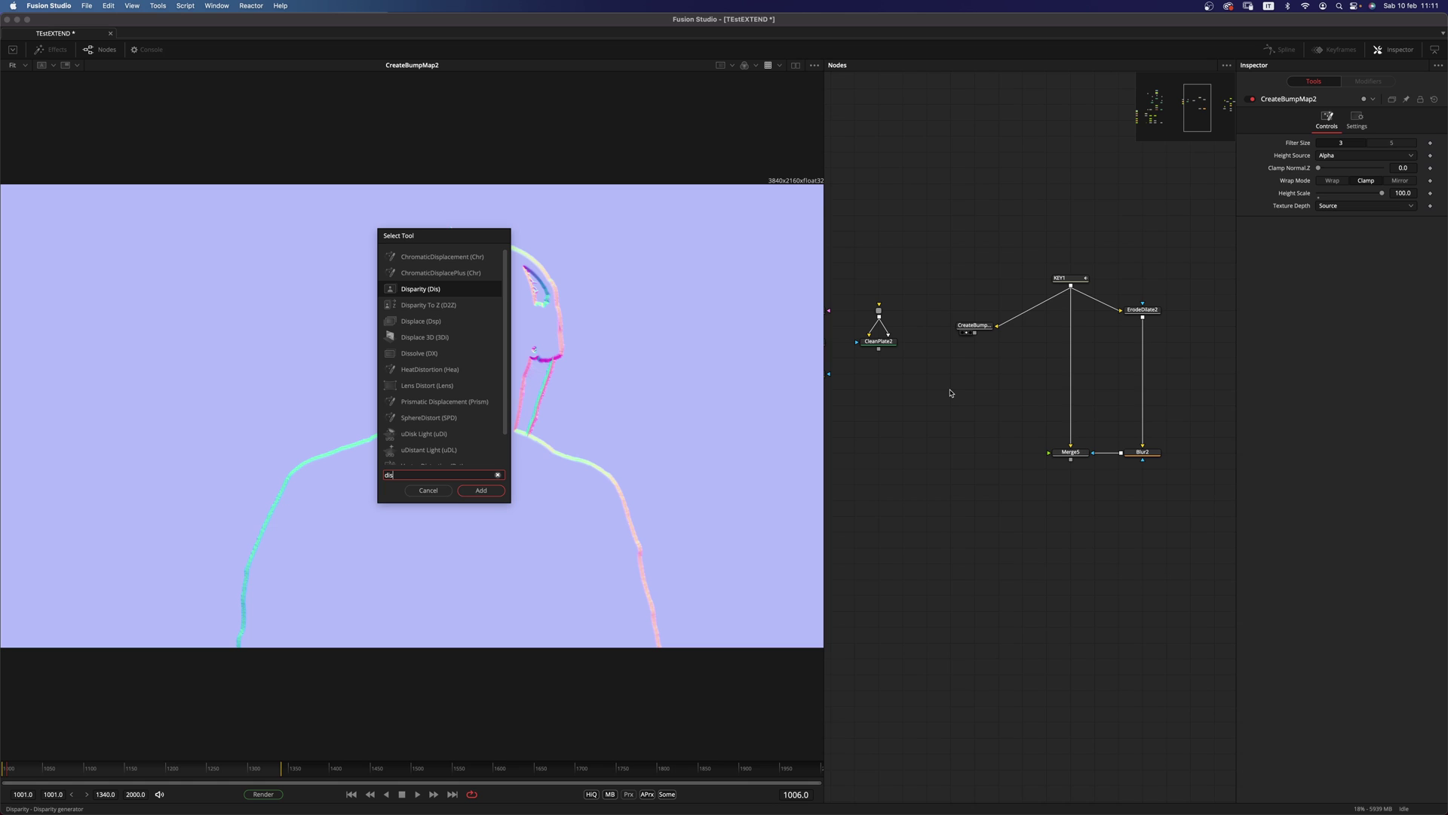
key("Down")
key("Down")
key("Return")
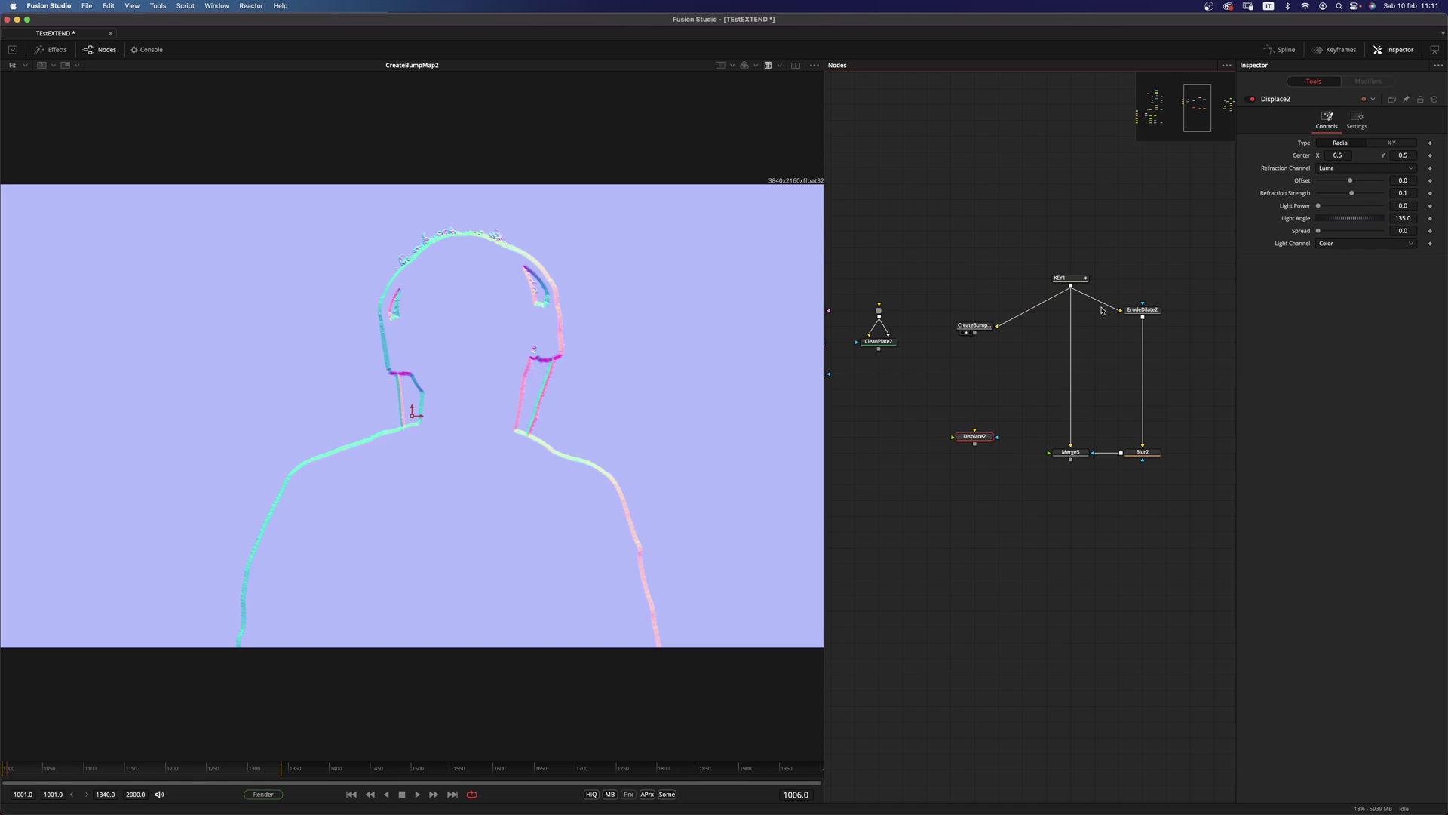
left_click_drag(1069, 291, 979, 440)
key("1")
left_click_drag(975, 333, 976, 435)
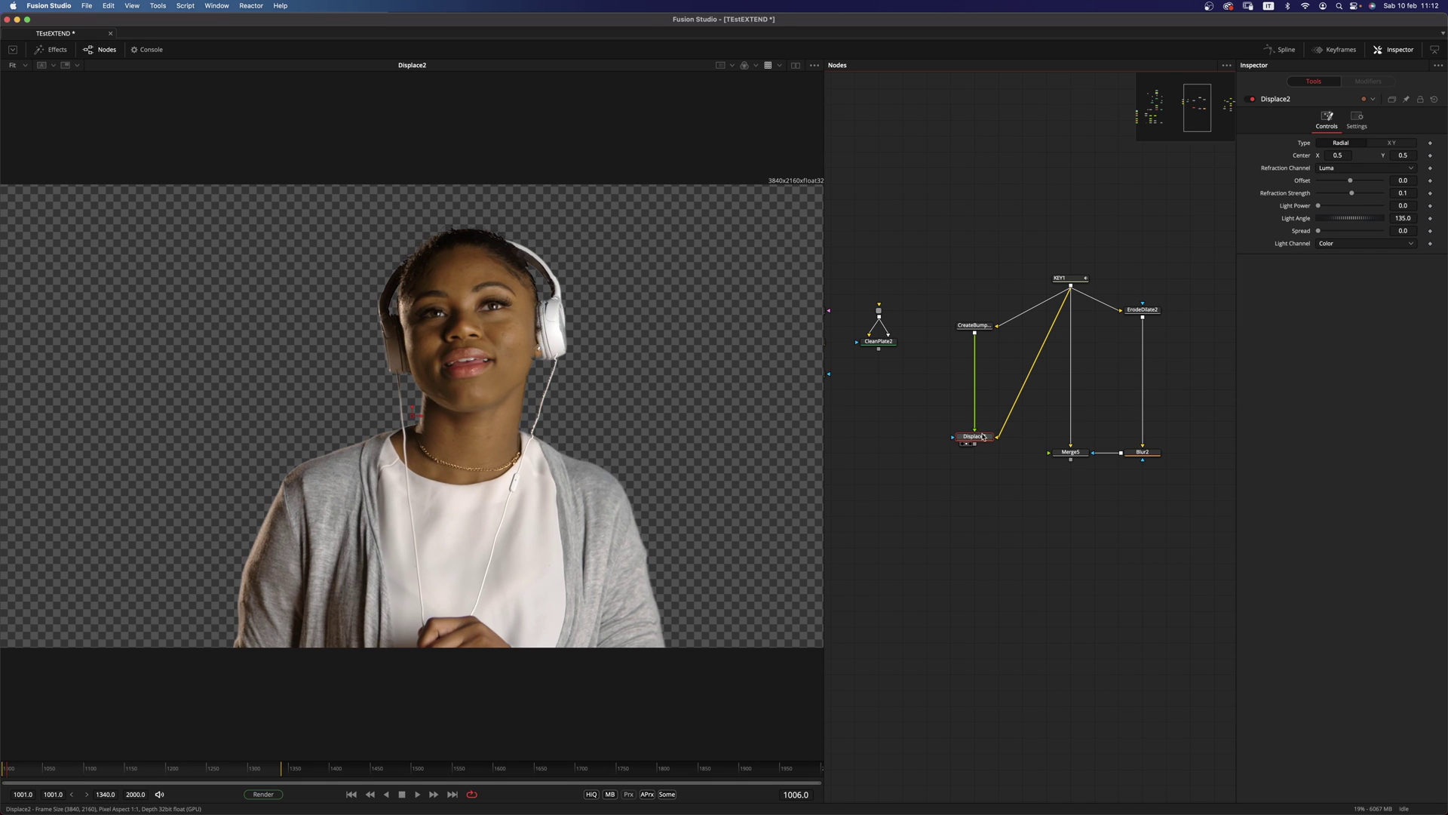
Set the Displace node's type to XY with both X Offset and Y Offset at -0.5.
left_click(1392, 144)
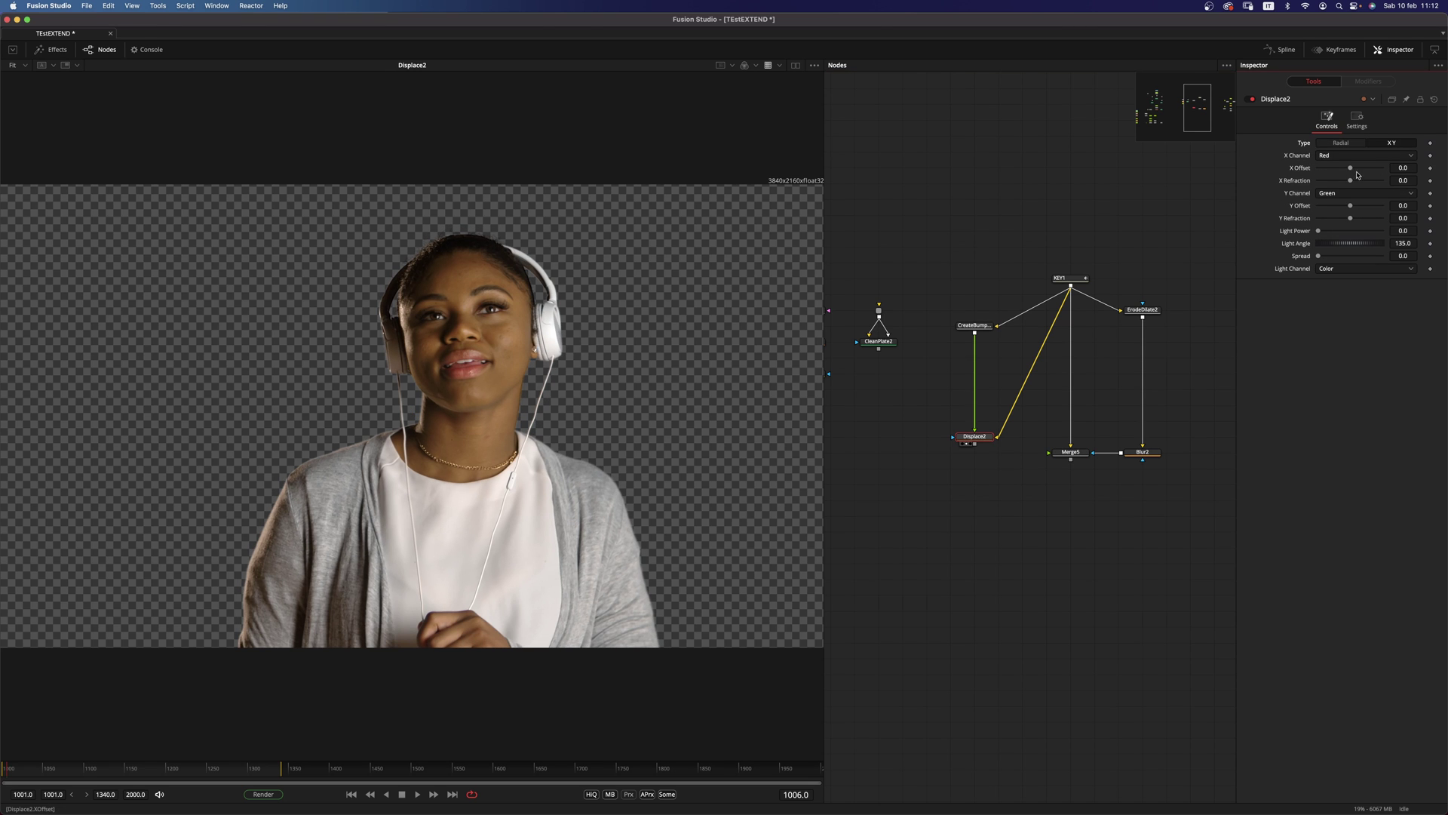
left_click_drag(1351, 169, 1268, 181)
left_click_drag(1353, 212, 1275, 216)
Link Displace2's Y Refraction to its X Refraction with an expression.
right_click(1292, 222)
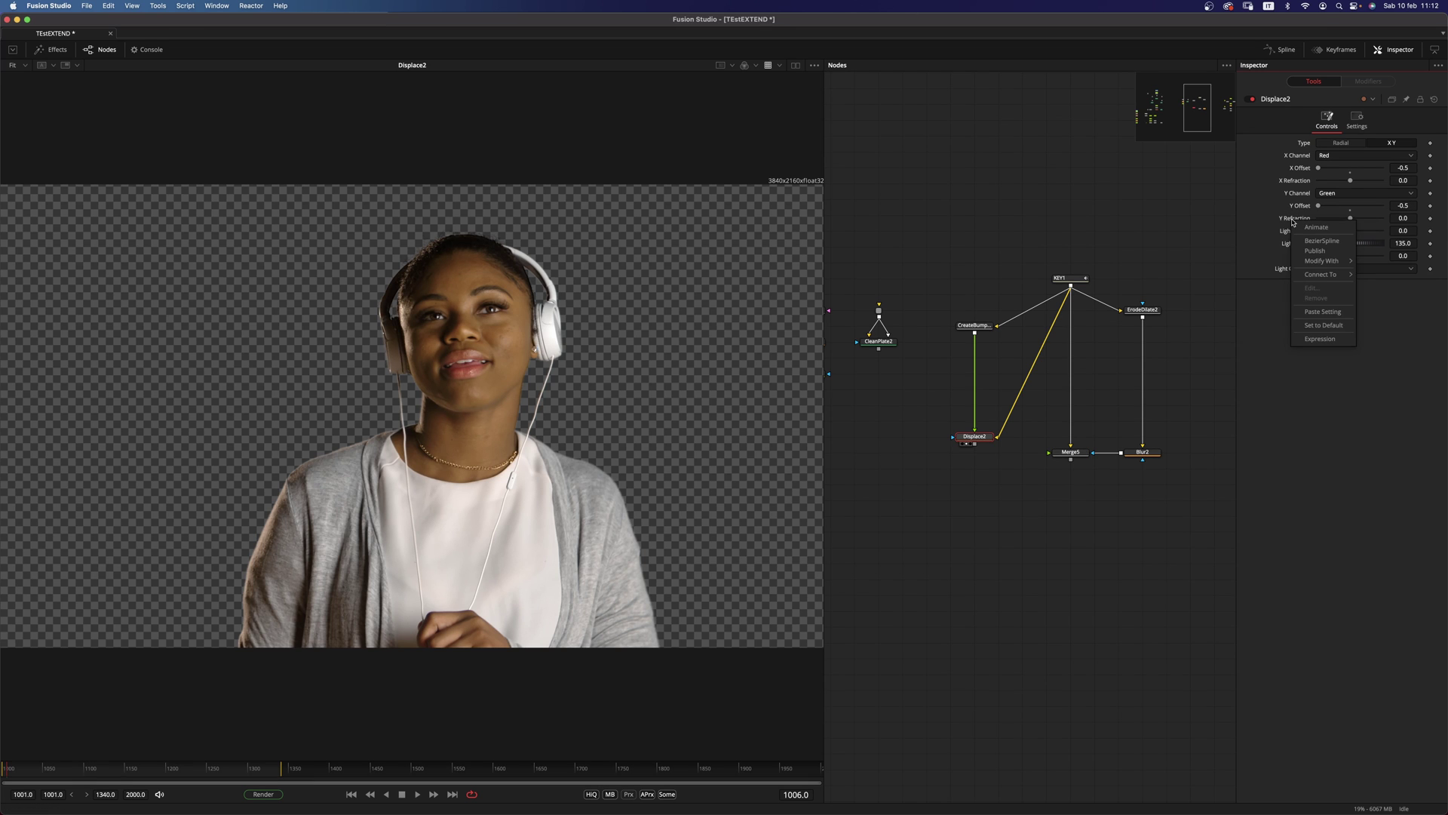
left_click(1322, 342)
left_click_drag(1320, 230, 1350, 181)
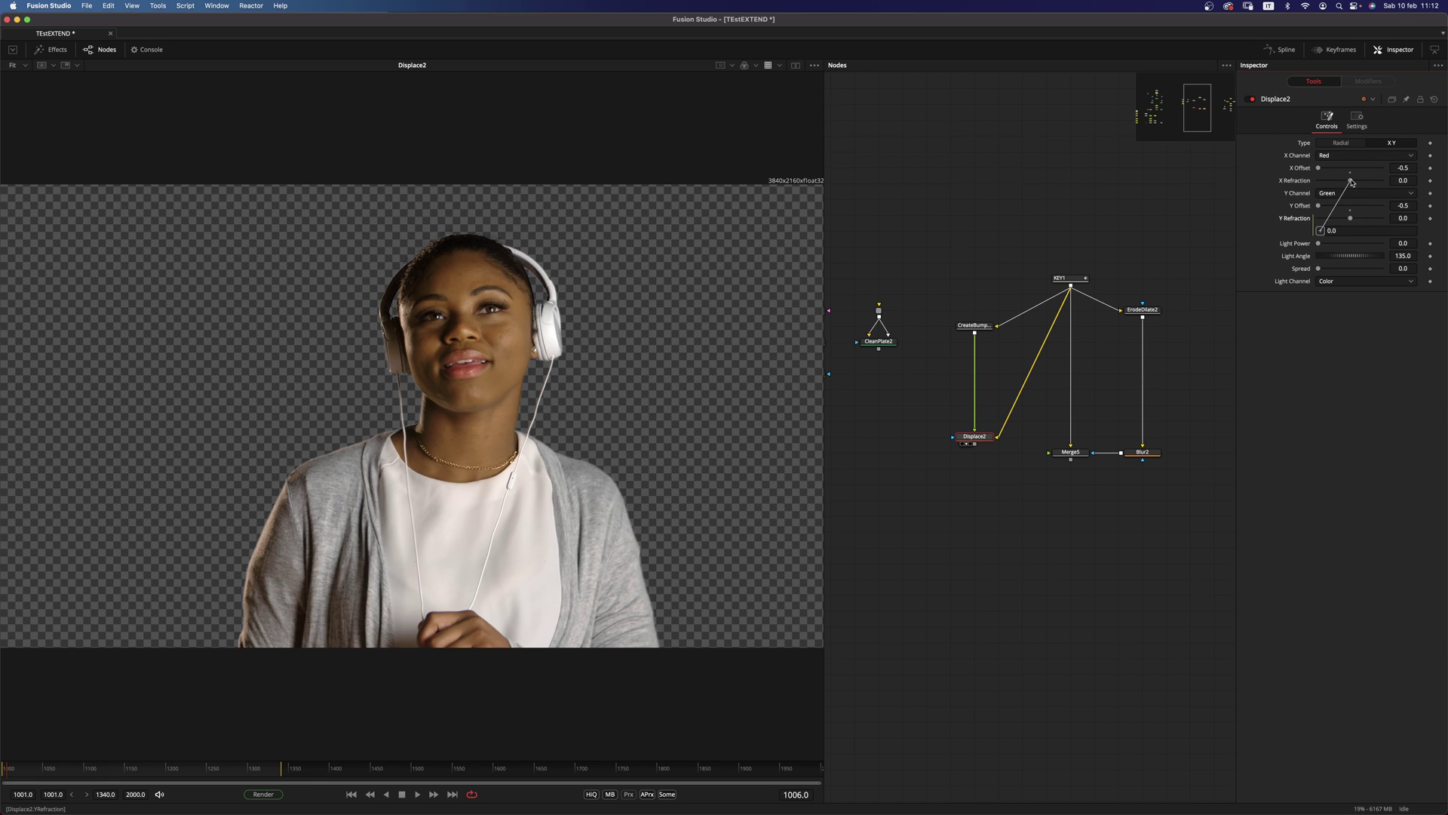
Tune Displace2's X Refraction to -0.0053 and its Spread to 0.3352, checking the edges of the headphones and cable.
left_click_drag(1351, 190, 1359, 190)
scroll(527, 365, "up", 10)
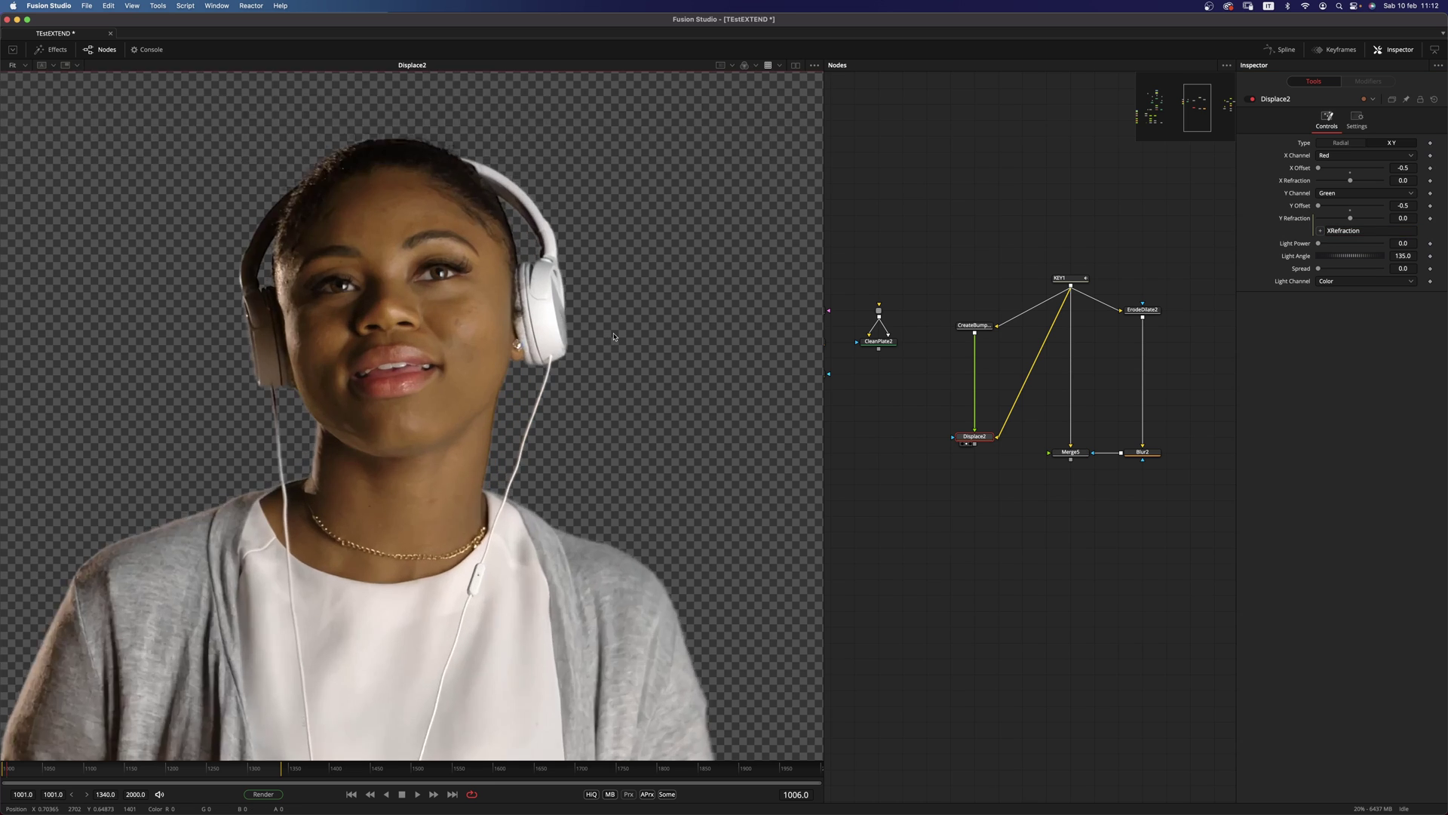
scroll(583, 385, "up", 2)
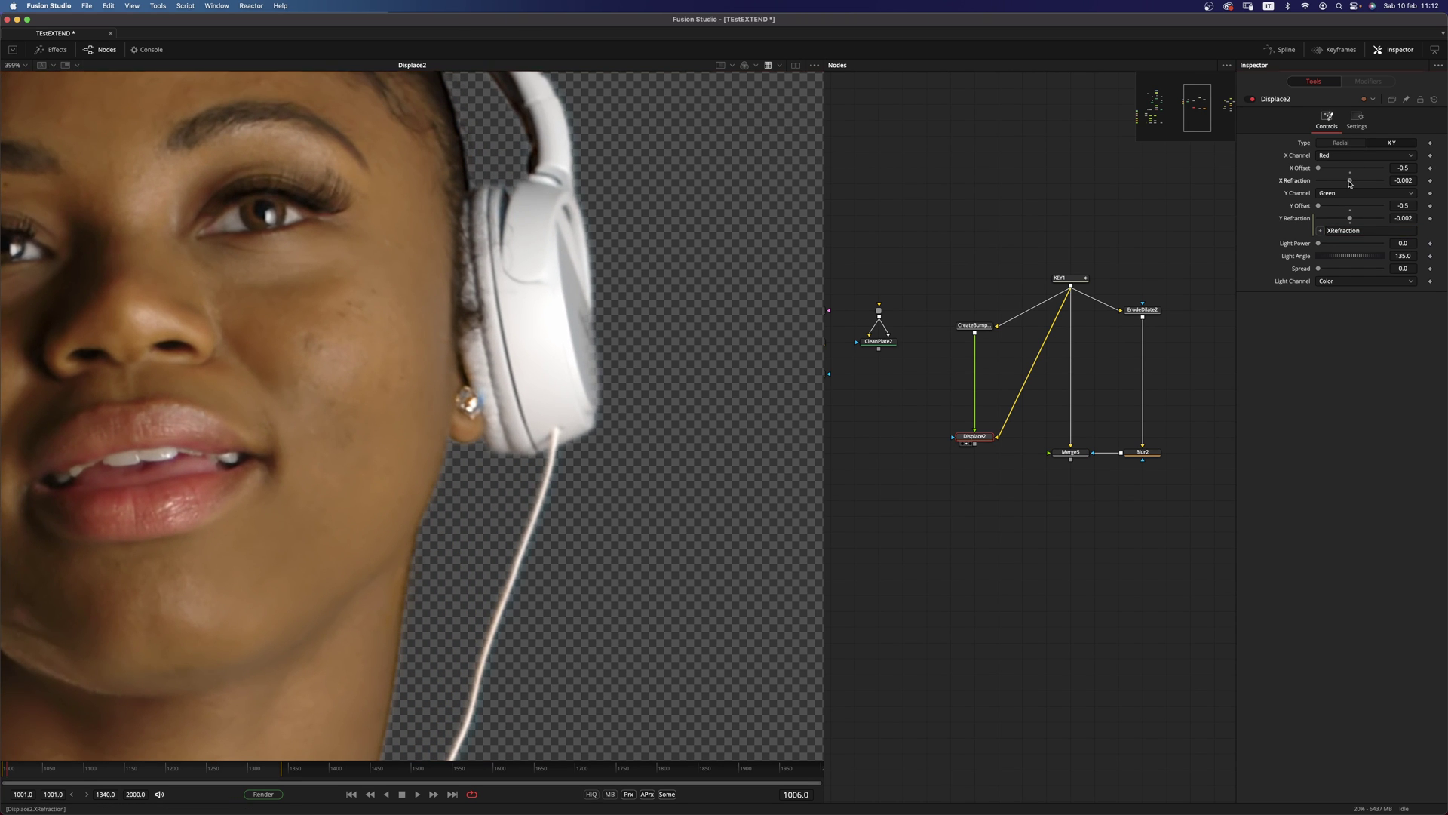
left_click_drag(1352, 181, 1351, 184)
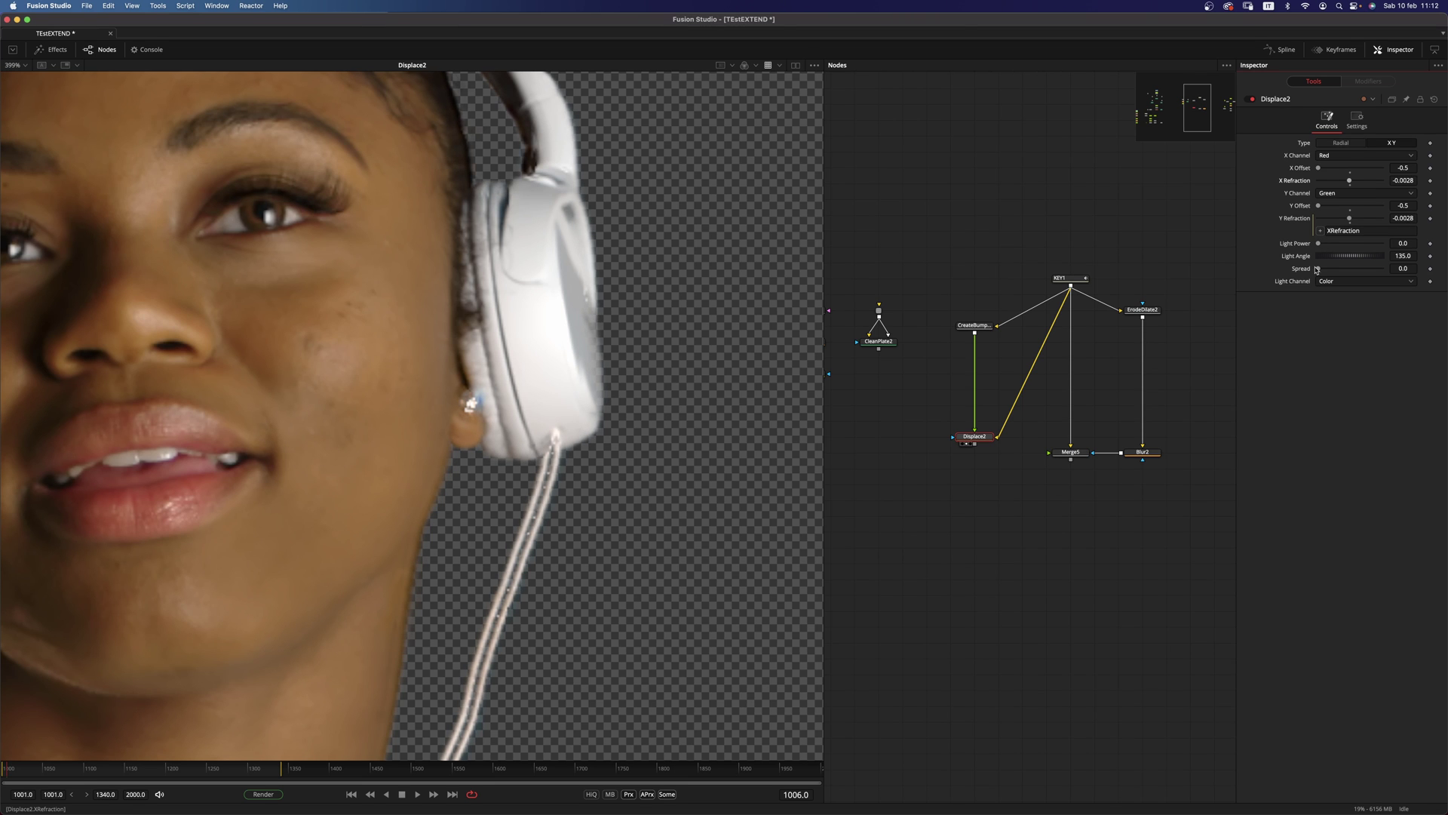
left_click_drag(537, 519, 557, 442)
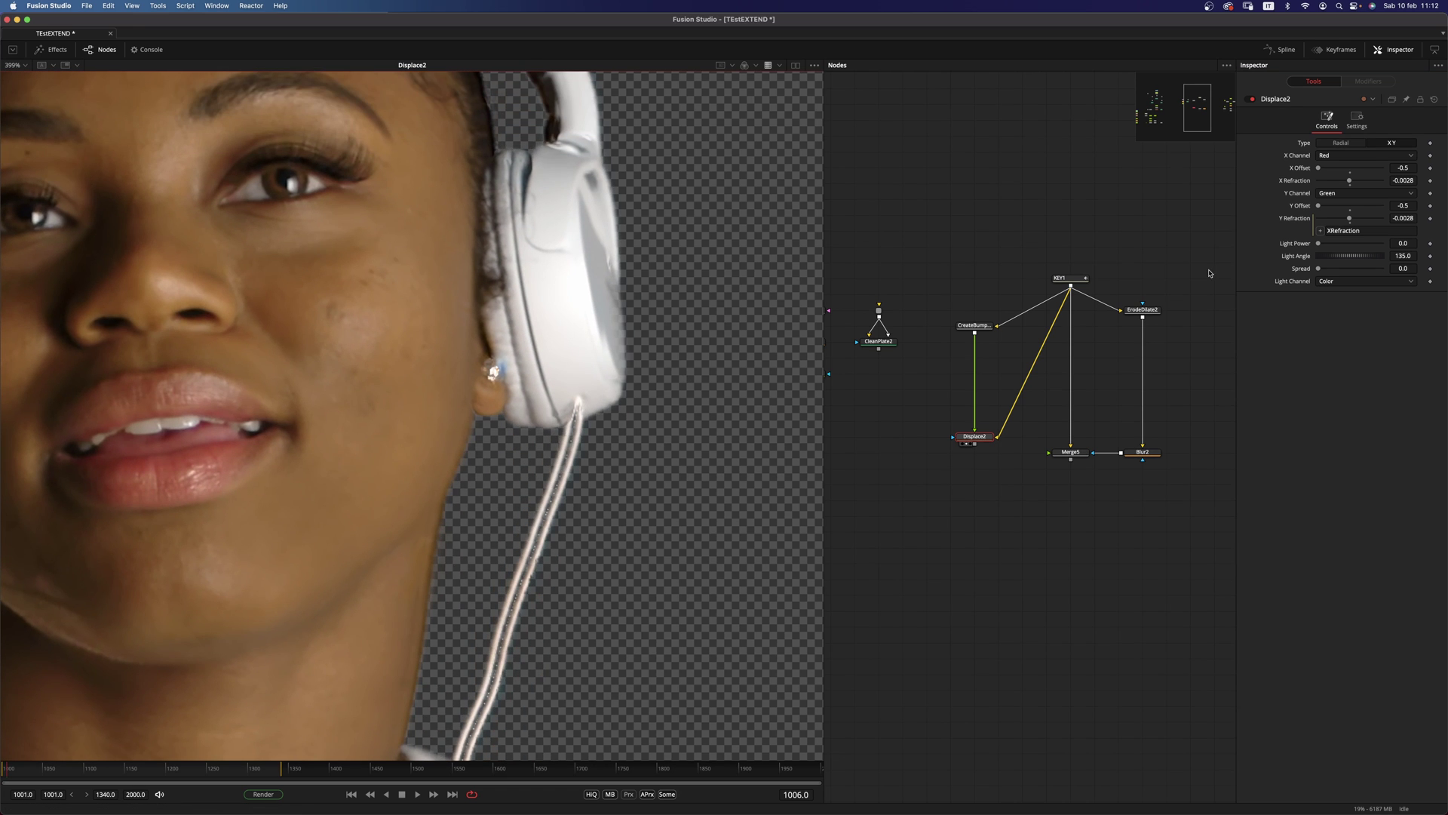
left_click_drag(1319, 269, 1326, 271)
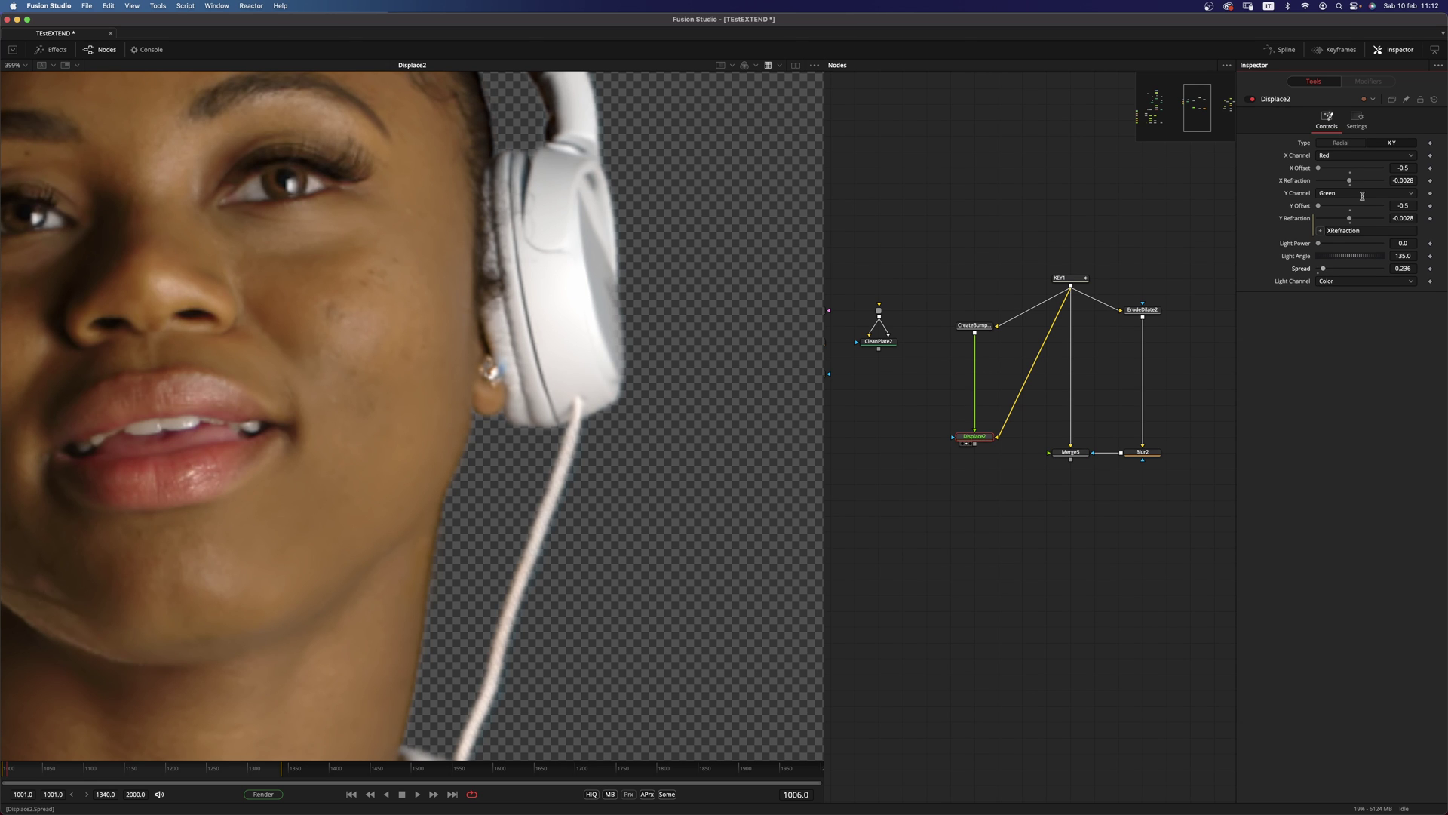
left_click_drag(1350, 183, 1342, 188)
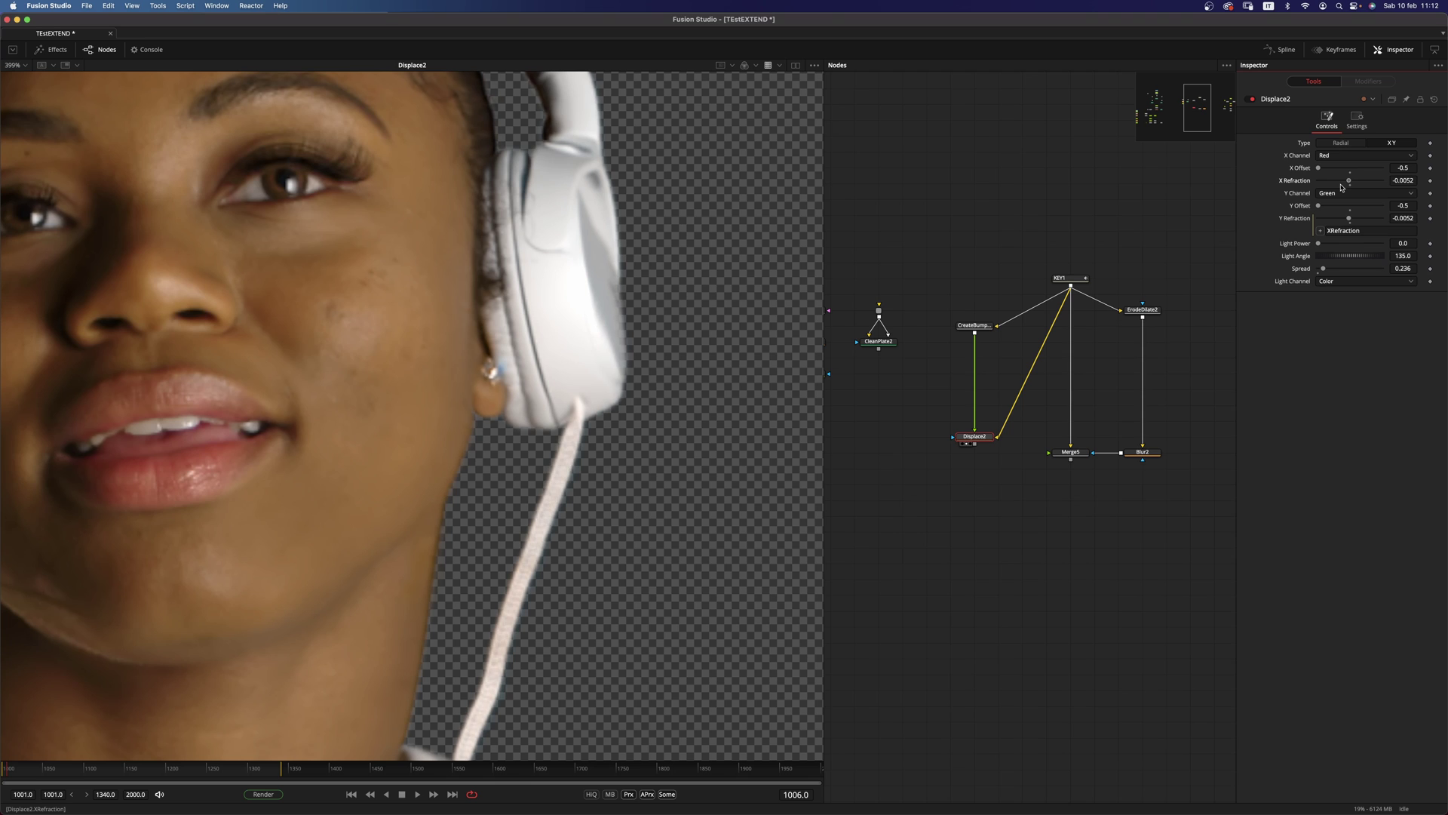
left_click_drag(1325, 270, 1345, 275)
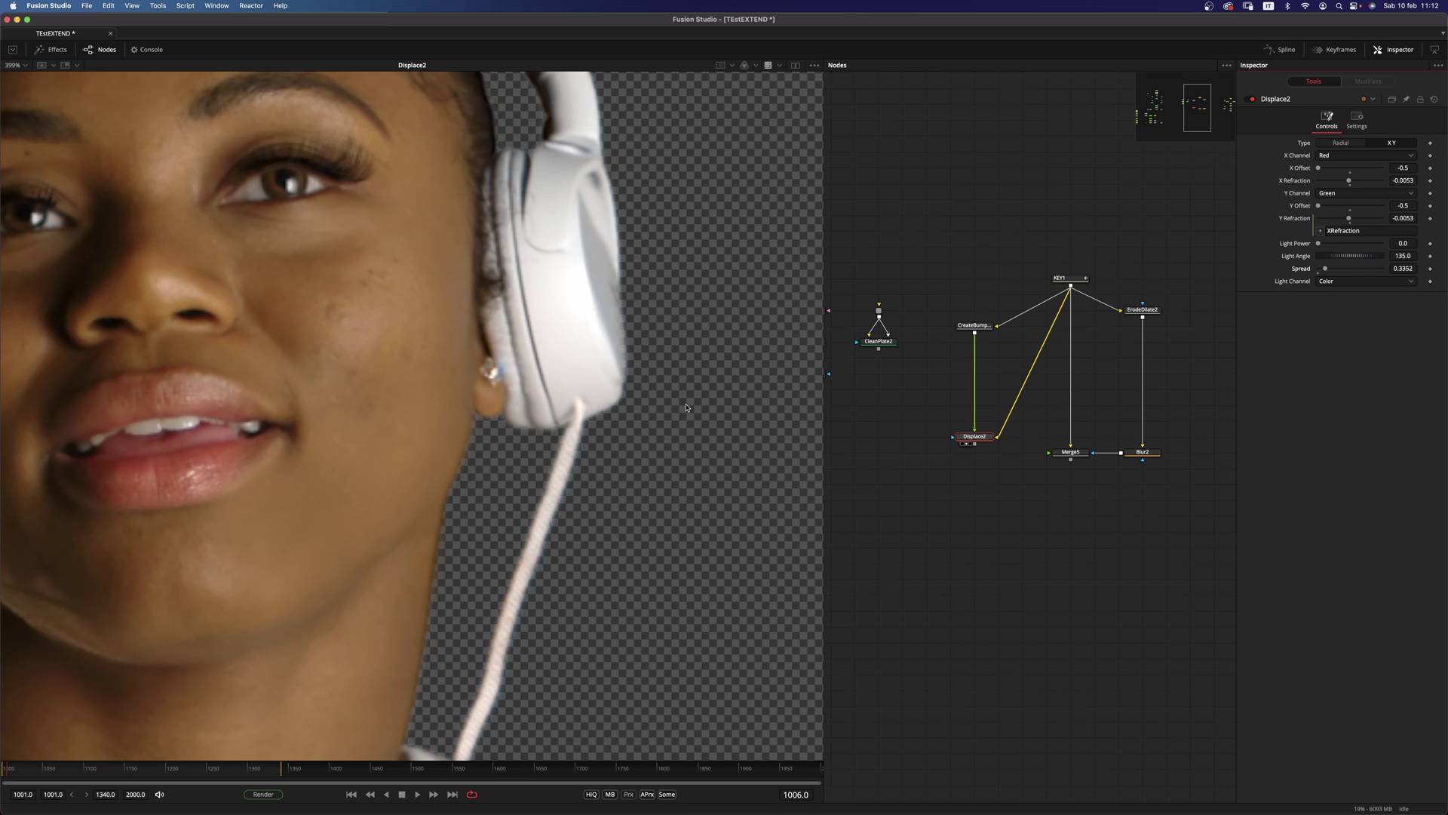
scroll(625, 433, "down", 5)
scroll(422, 468, "up", 4)
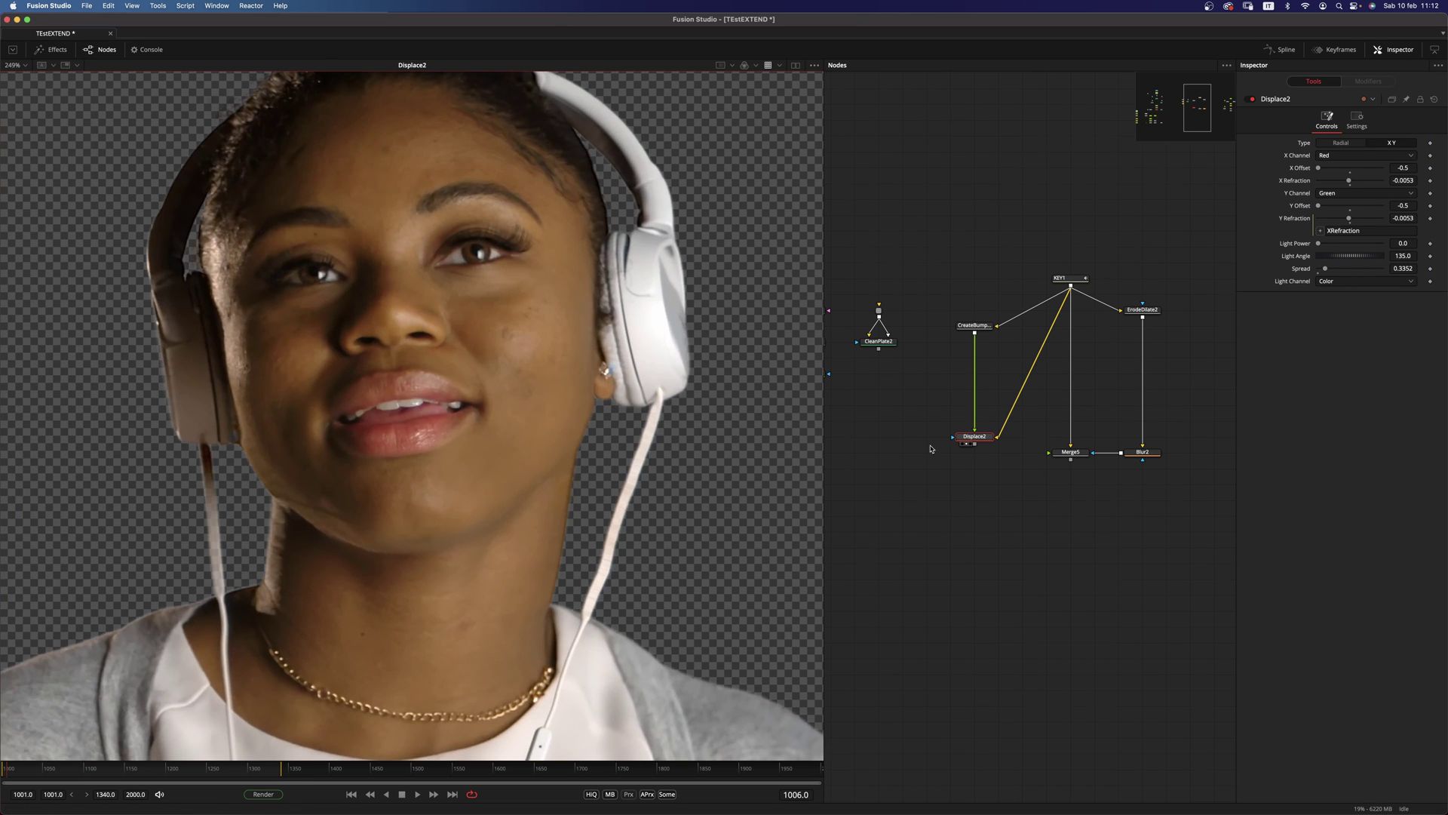
Compare the headphone and cable edges with Displace2 disabled and enabled.
left_click_drag(560, 490, 577, 505)
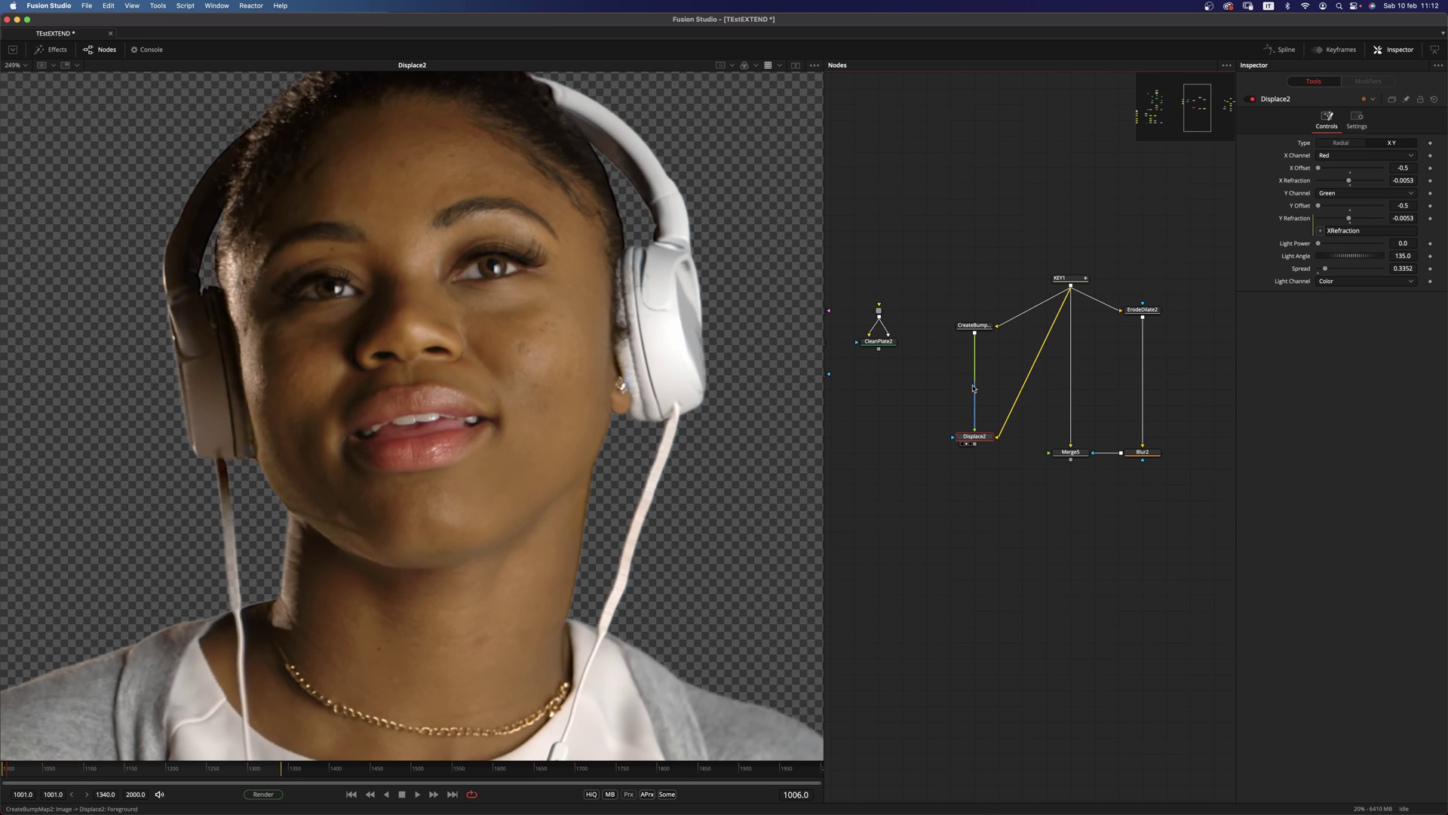
key("ctrl+p")
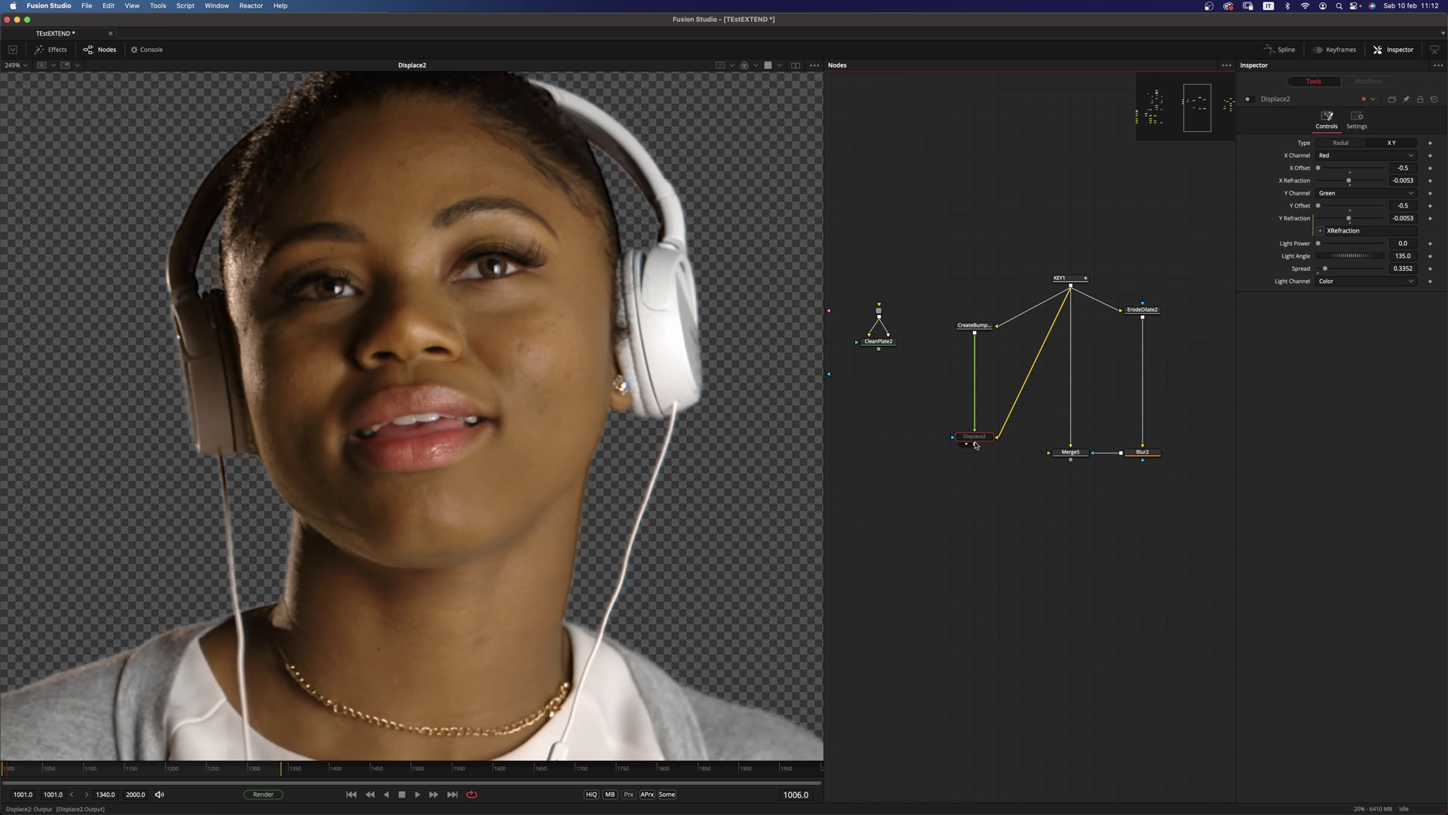
key("ctrl+p")
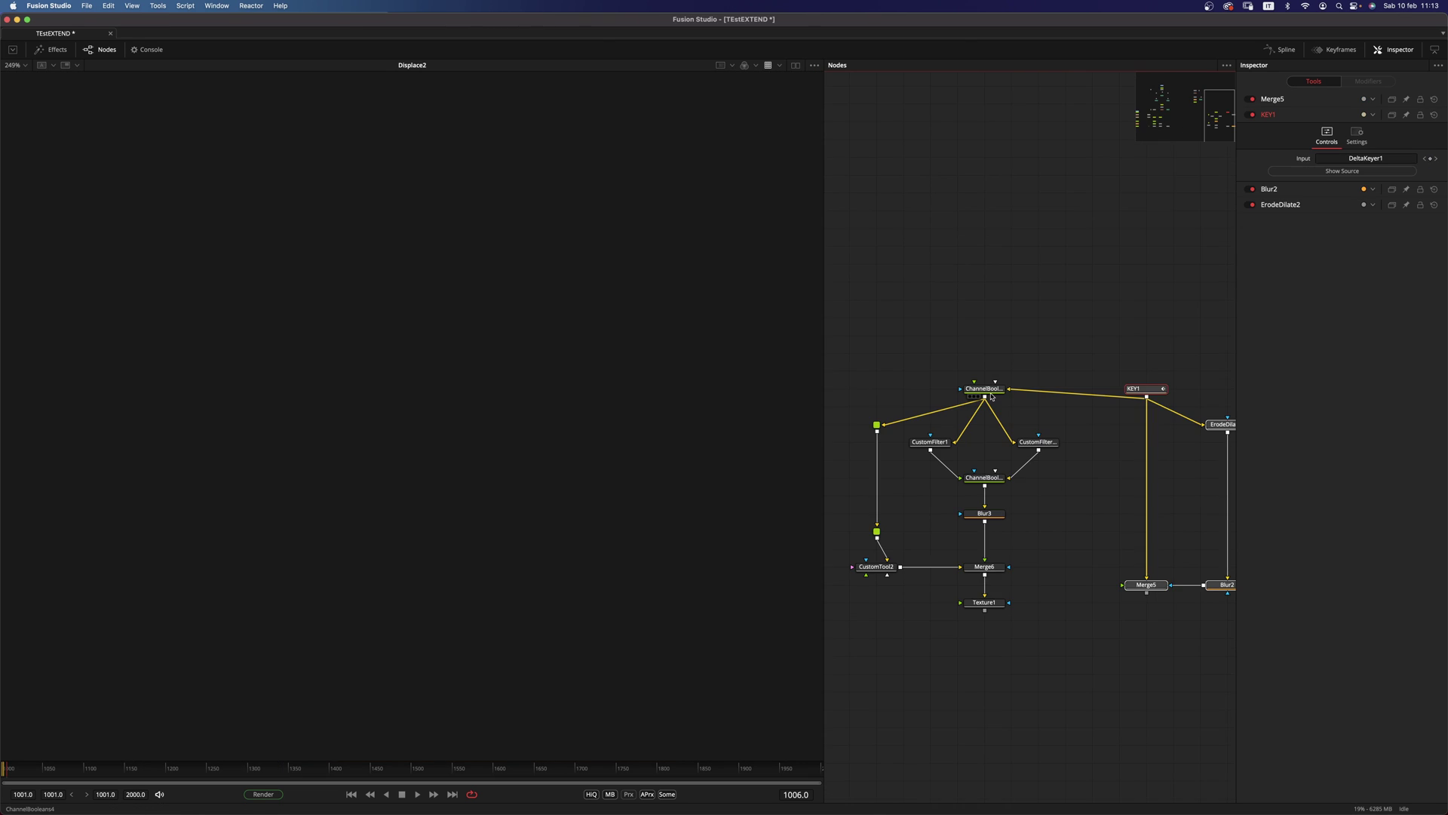
View the Channel Booleans node fed by KEY1 and examine its alpha-to-RGB copy settings.
left_click_drag(992, 397, 648, 408)
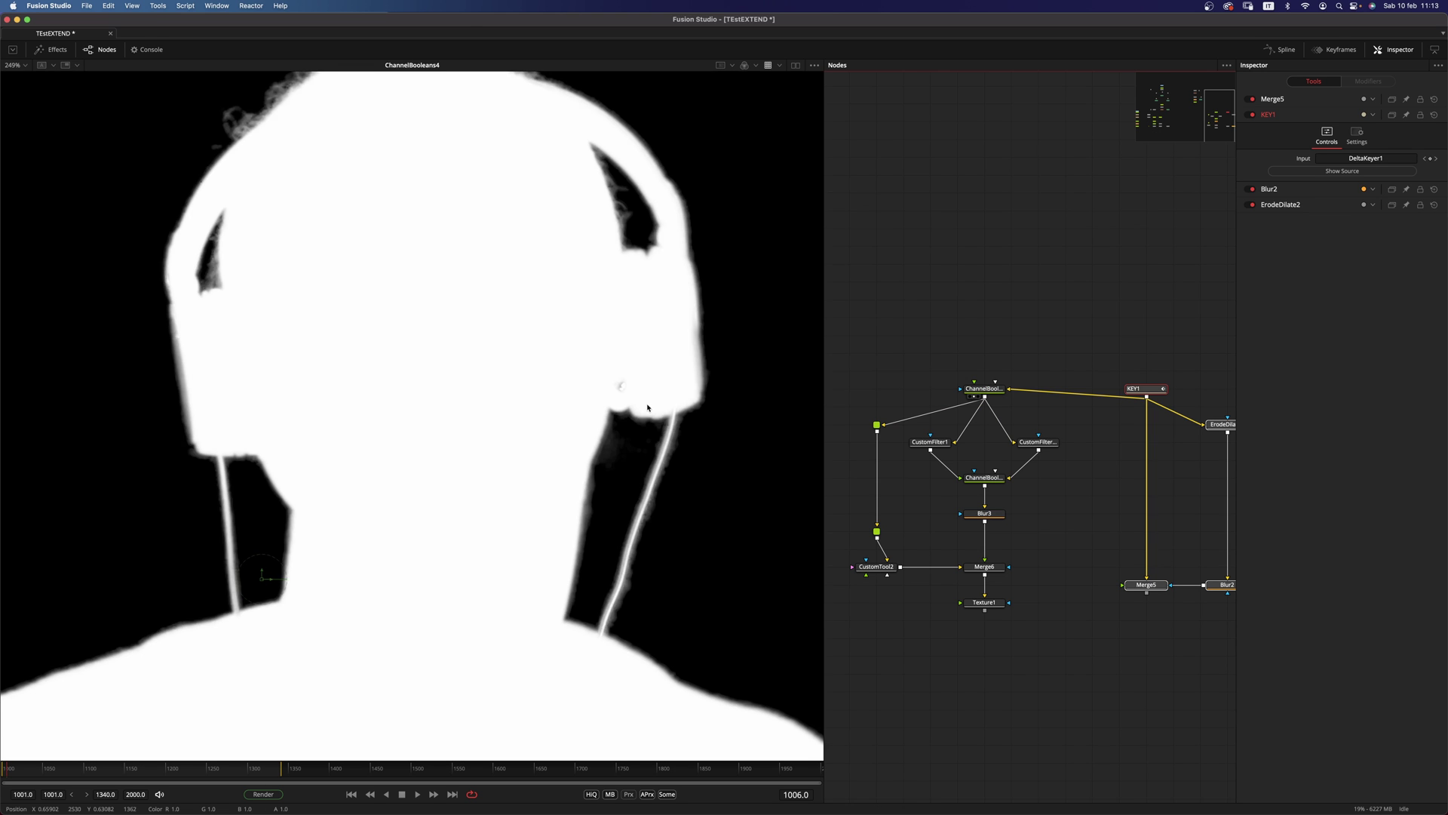
scroll(445, 356, "down", 2)
left_click(984, 388)
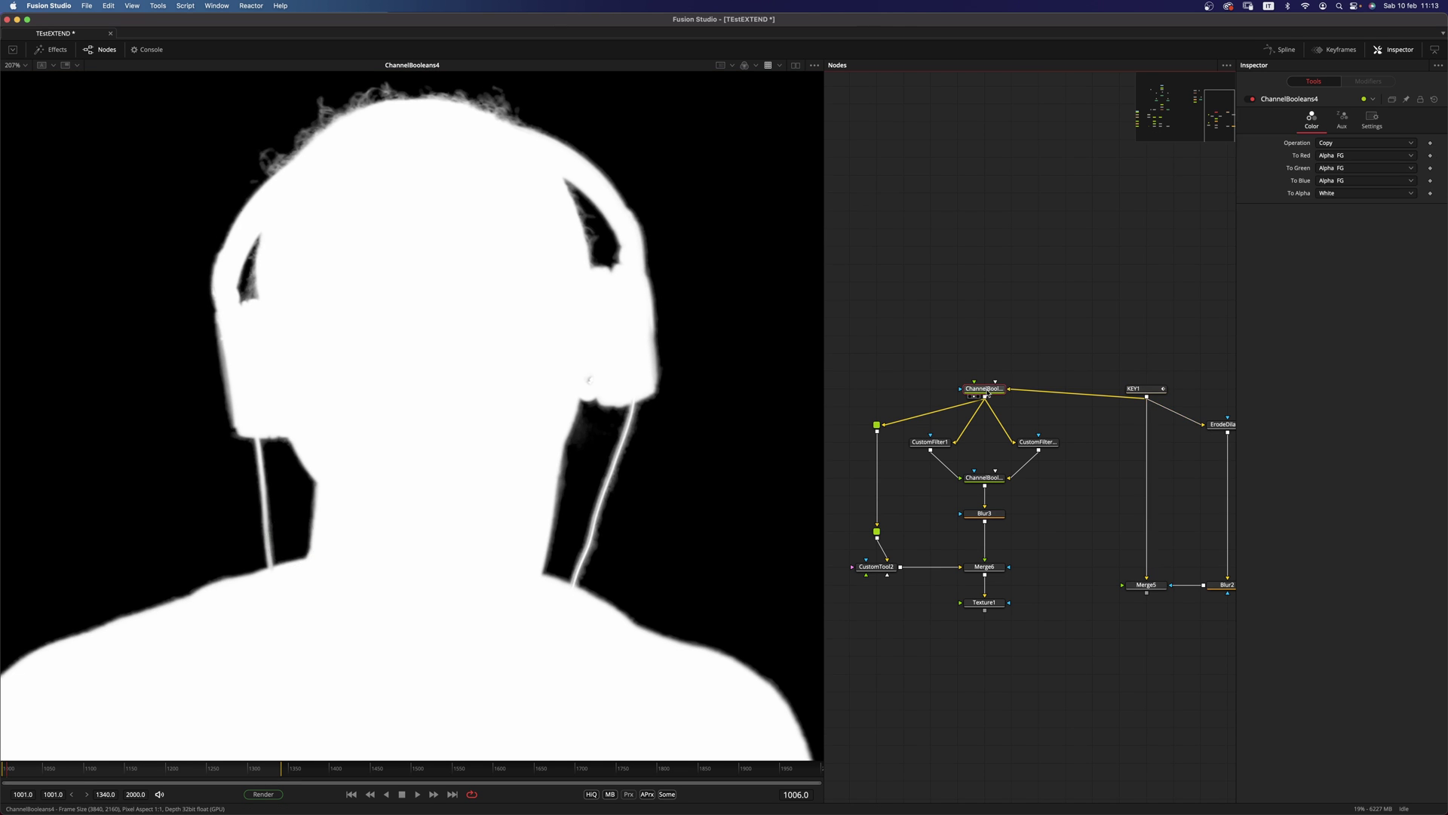
scroll(490, 347, "down", 6)
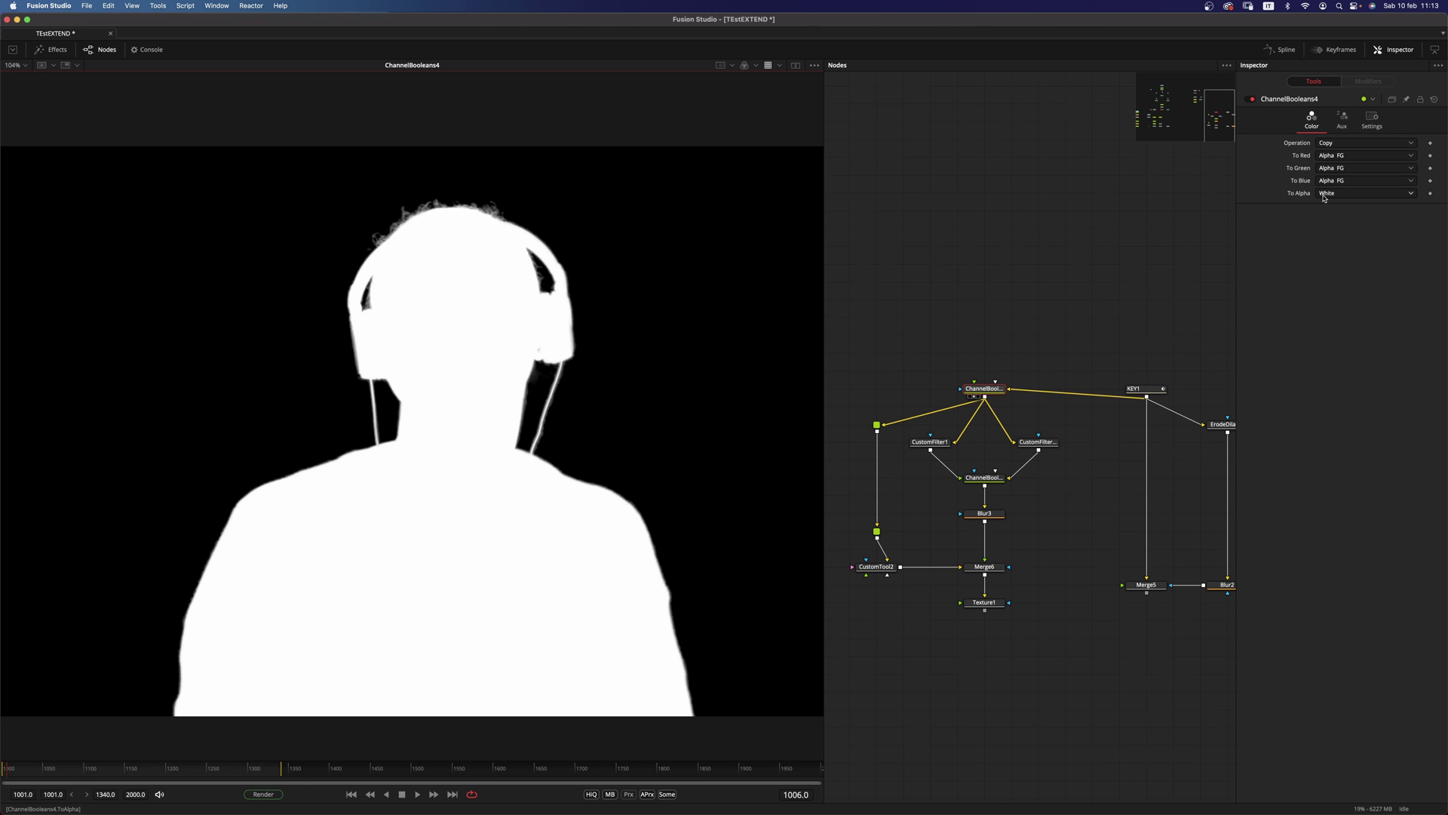
key("a")
scroll(965, 451, "up", 2)
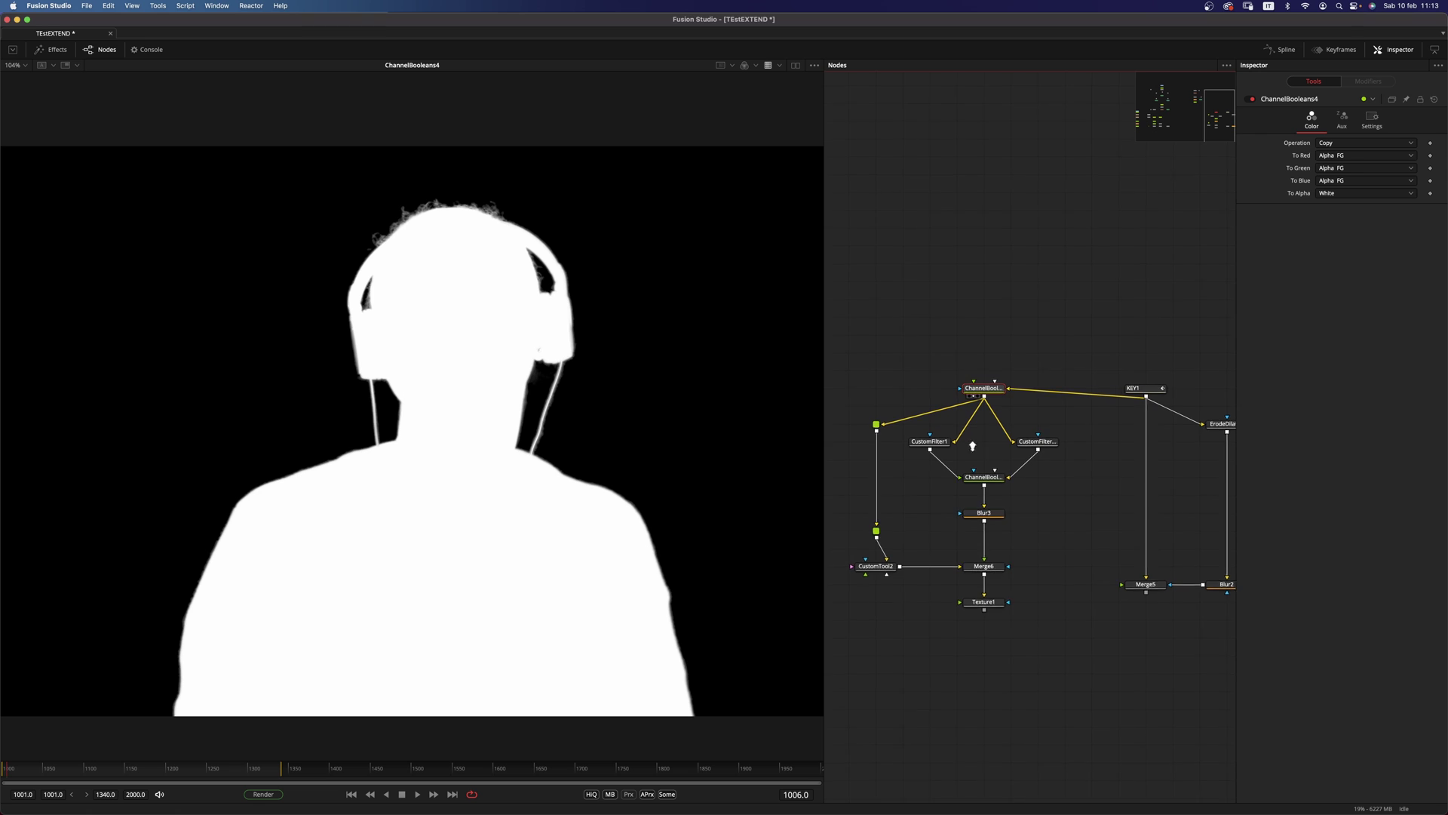
View the outputs of CustomFilter1 and CustomFilter1_1 and examine their 3x3 matrices.
left_click(942, 445)
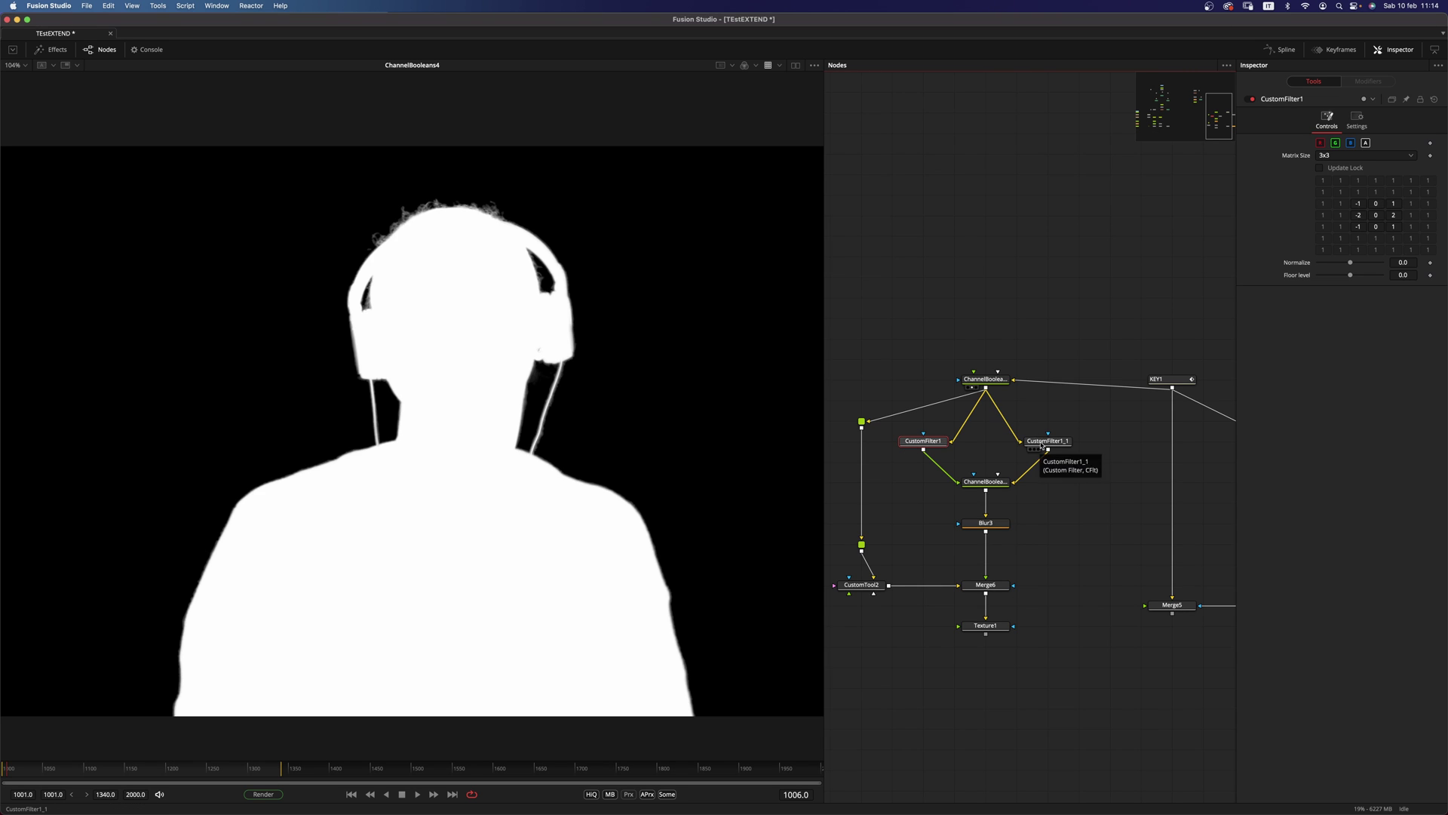
left_click(1041, 446)
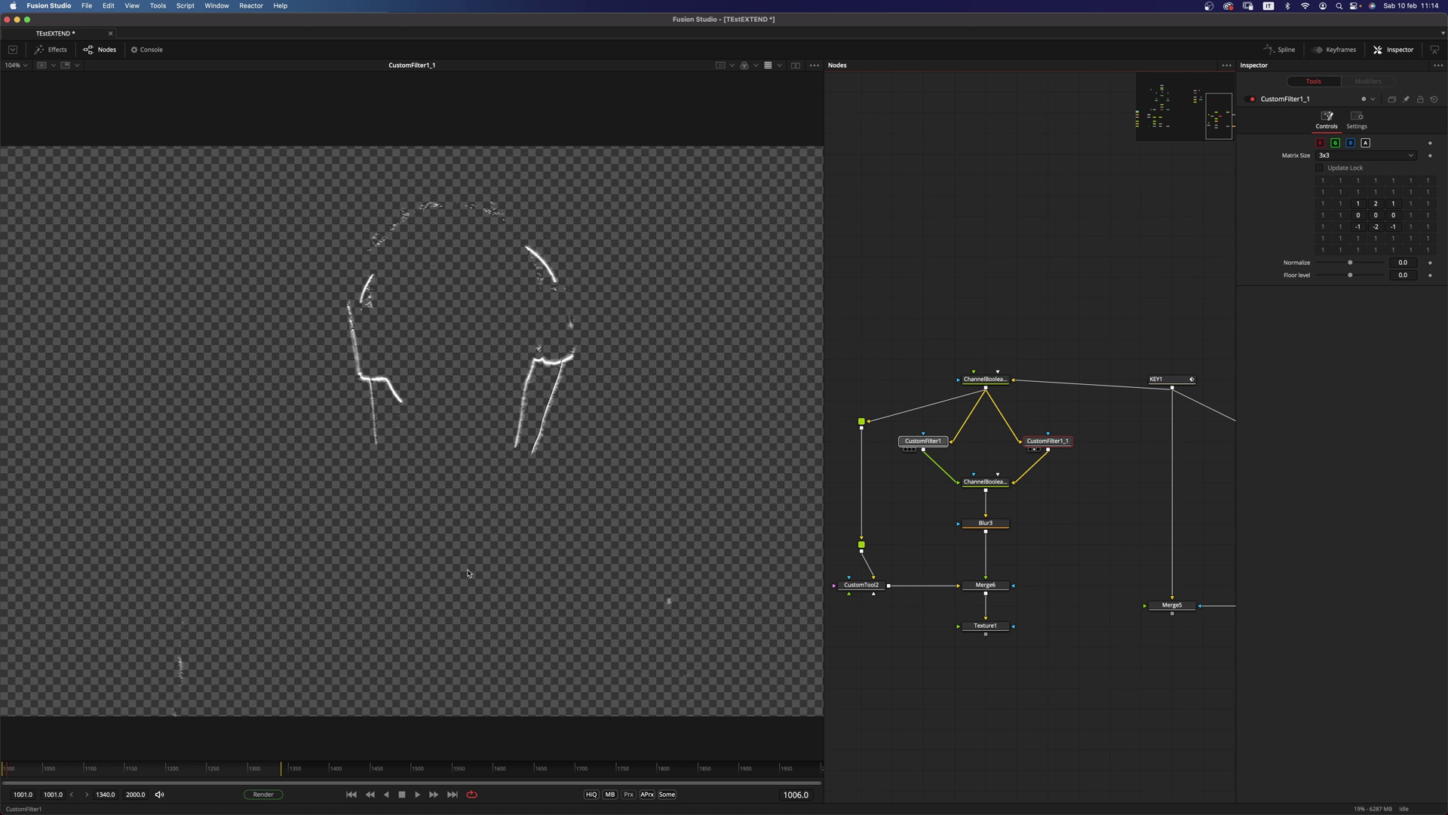
left_click_drag(468, 574, 468, 573)
left_click_drag(1031, 443, 472, 548)
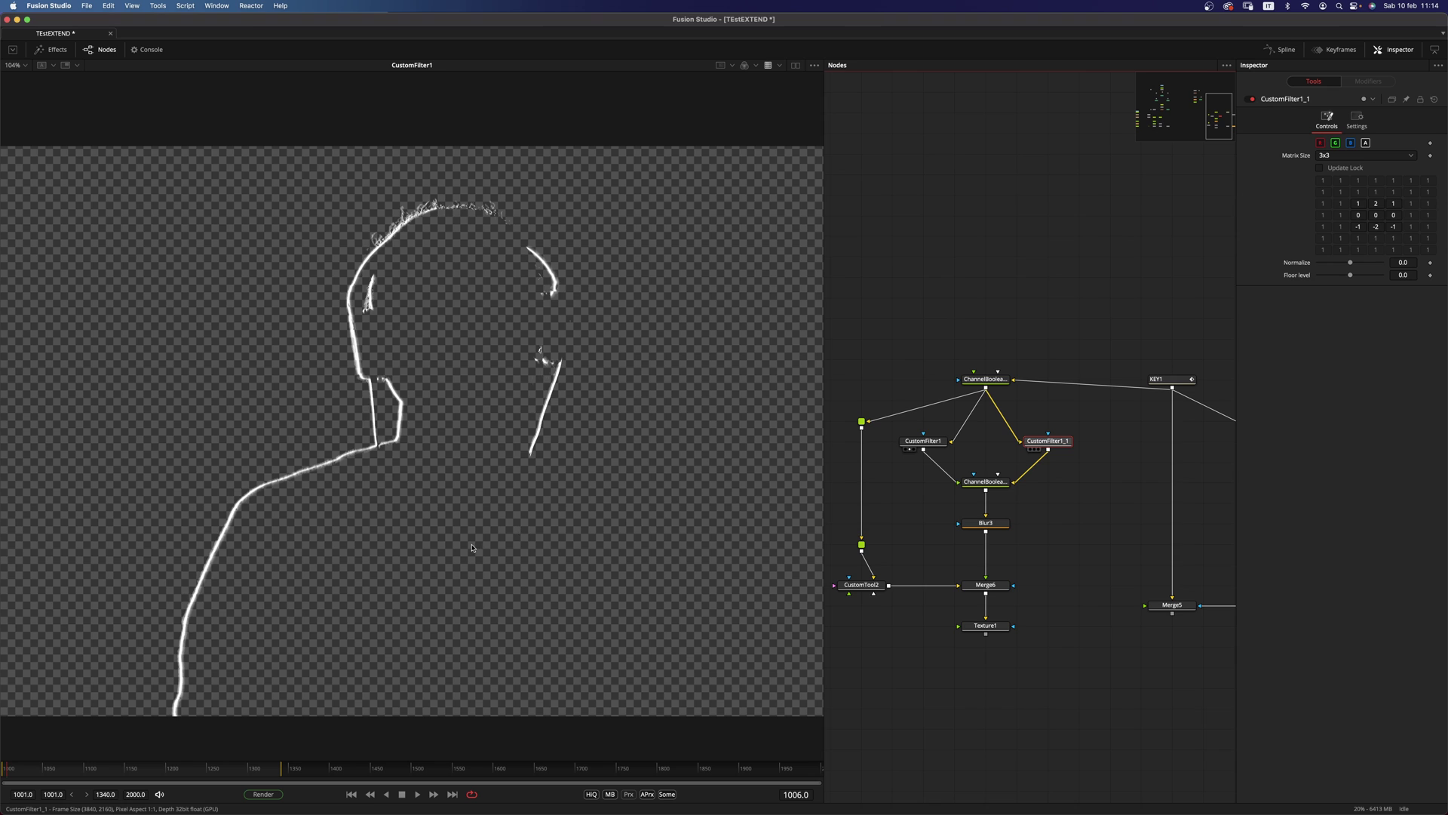
key("1")
View the Channel Booleans node combining the two custom filters and check the settings of Blur3 below it.
left_click(994, 485)
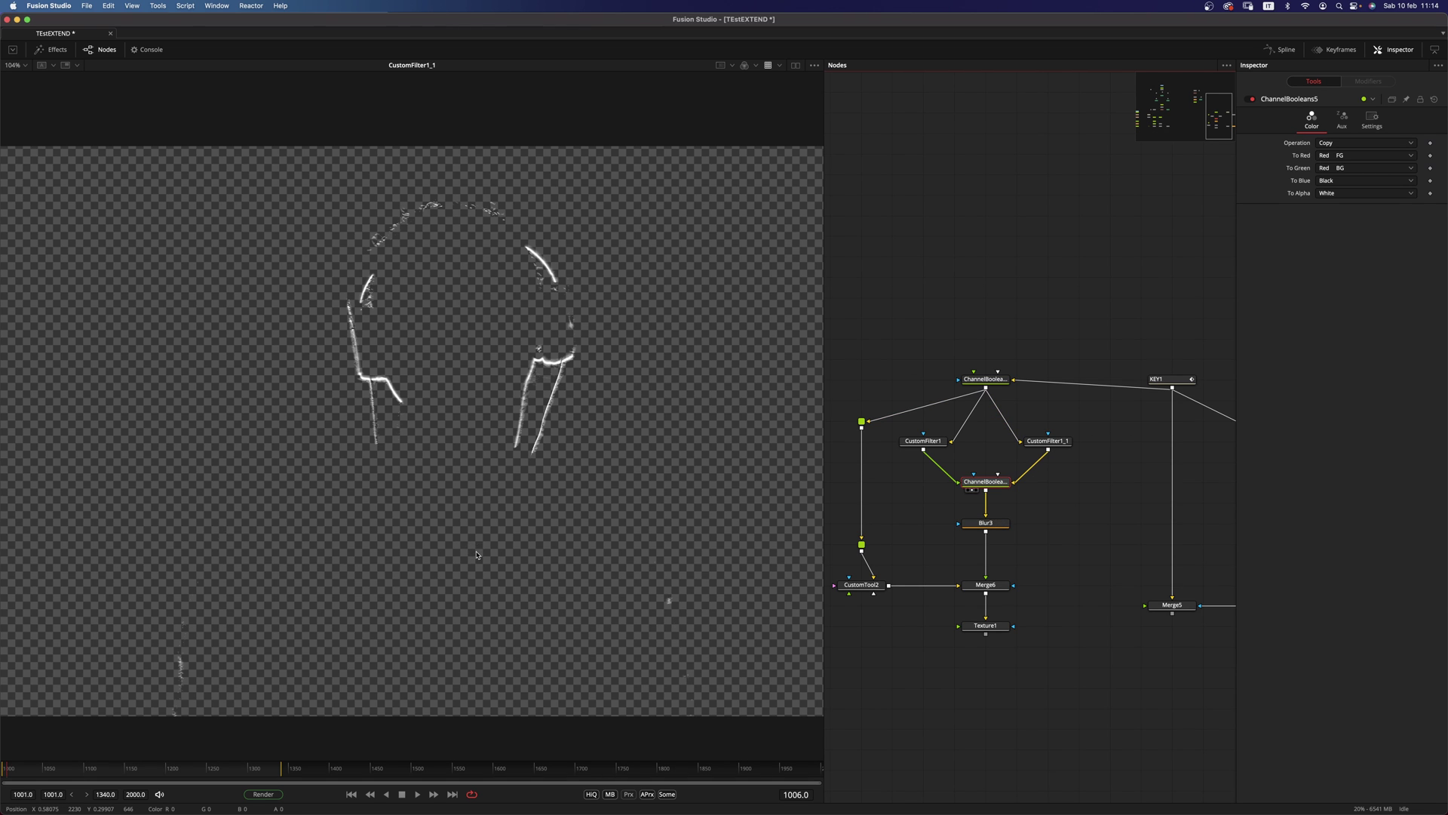
key("1")
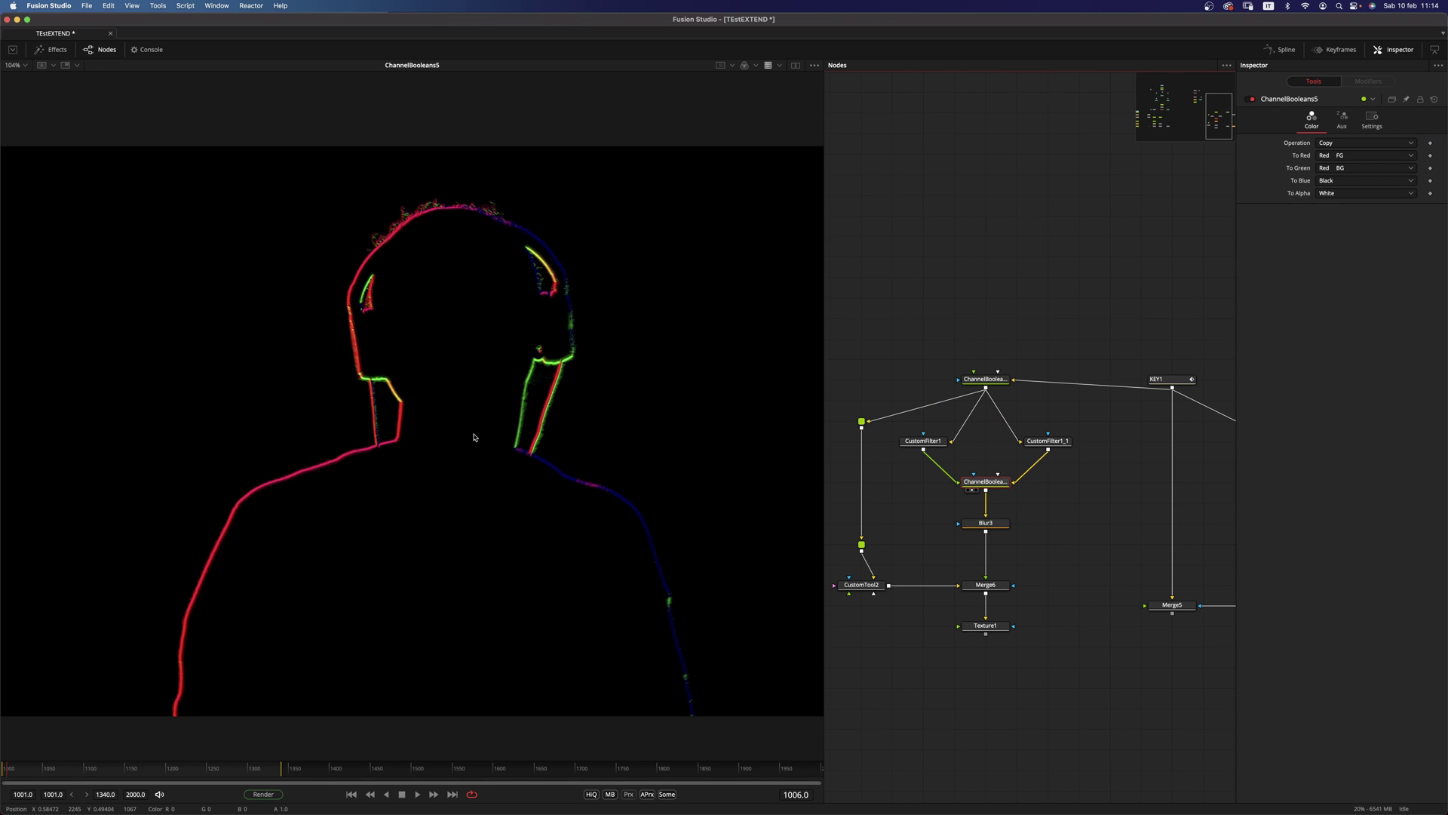
left_click(990, 524)
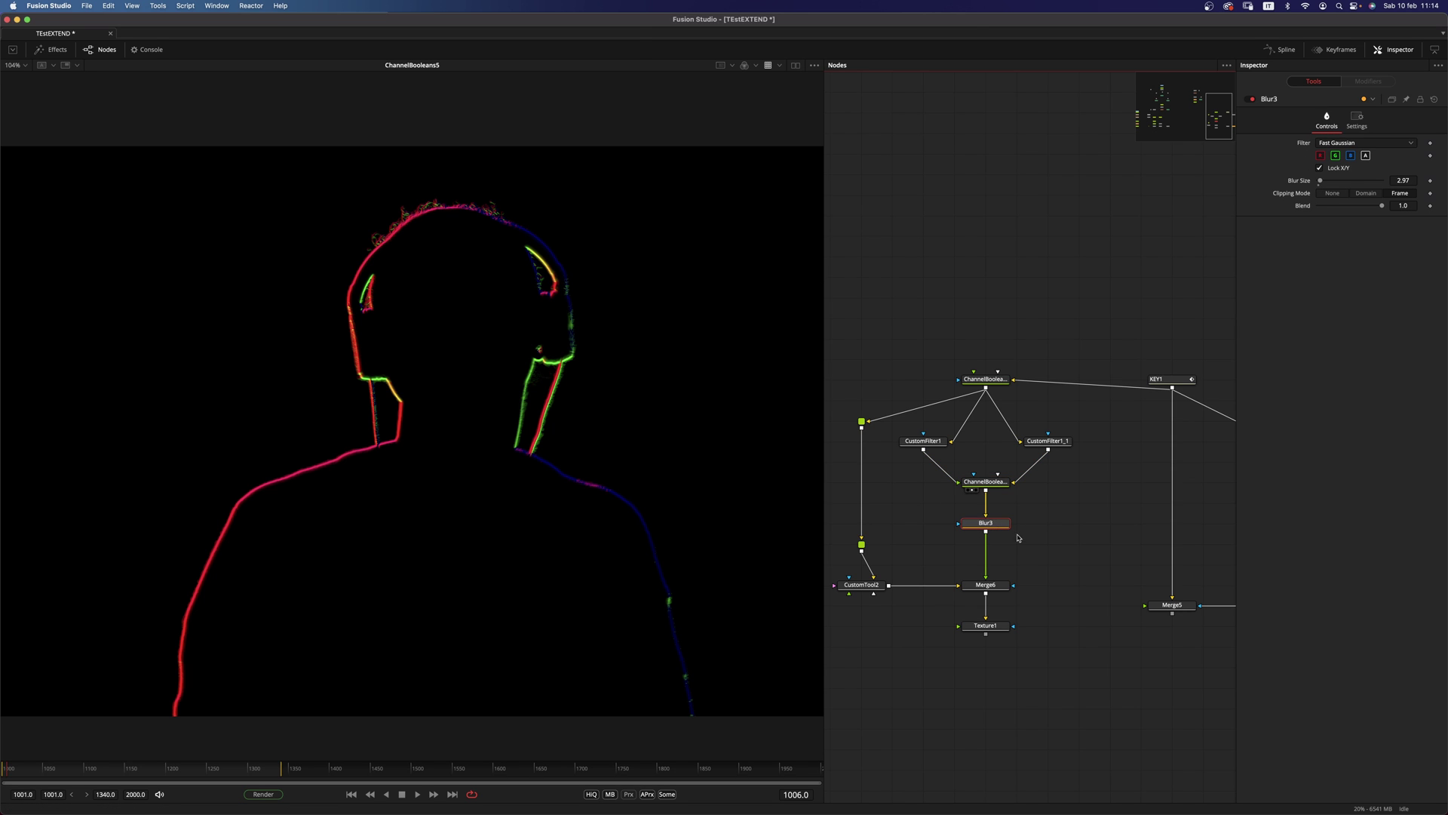
View CustomTool2's gradient map and examine its red, green, blue and alpha channel expressions.
left_click_drag(882, 557, 712, 559)
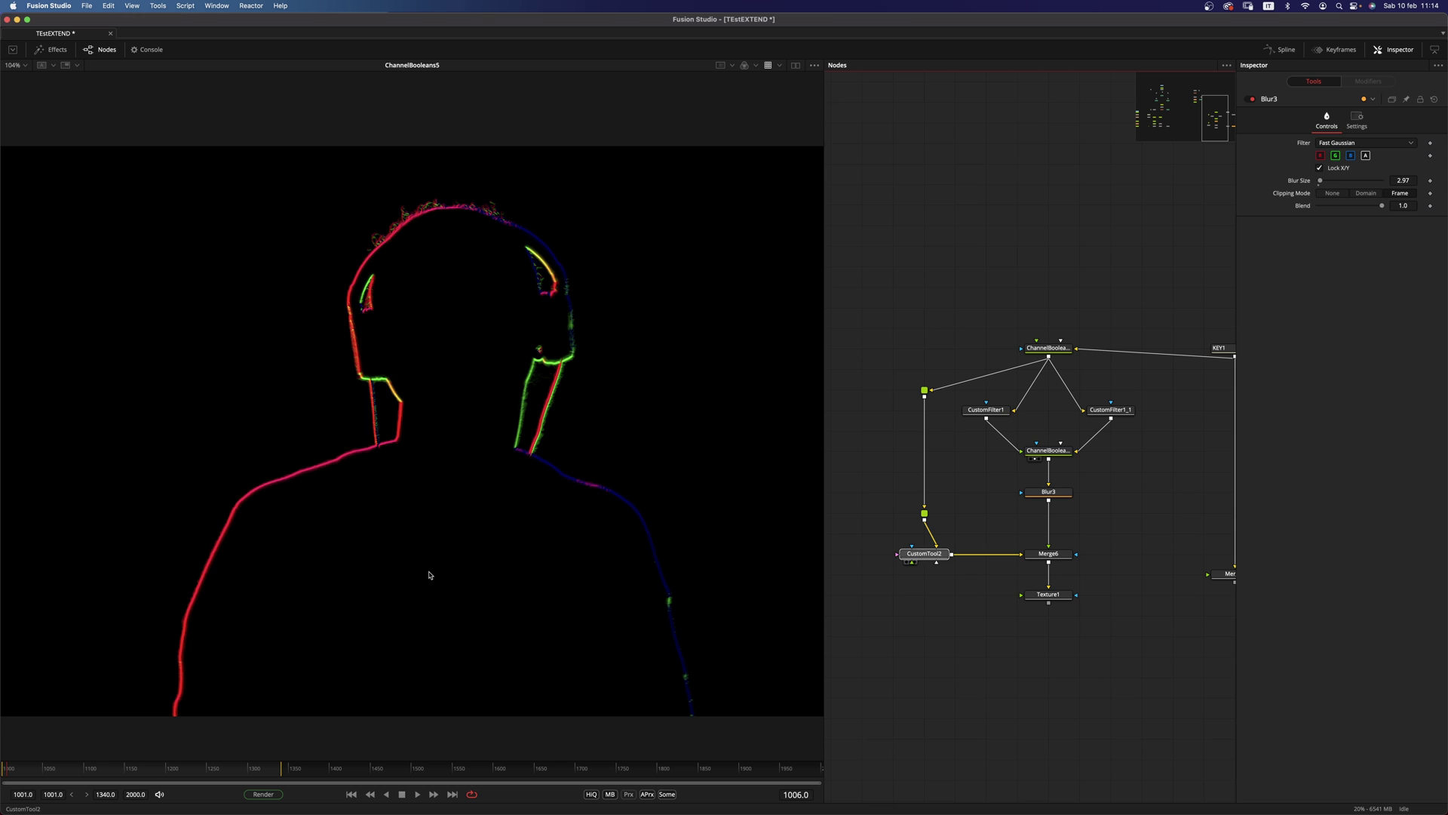
left_click_drag(429, 575, 434, 574)
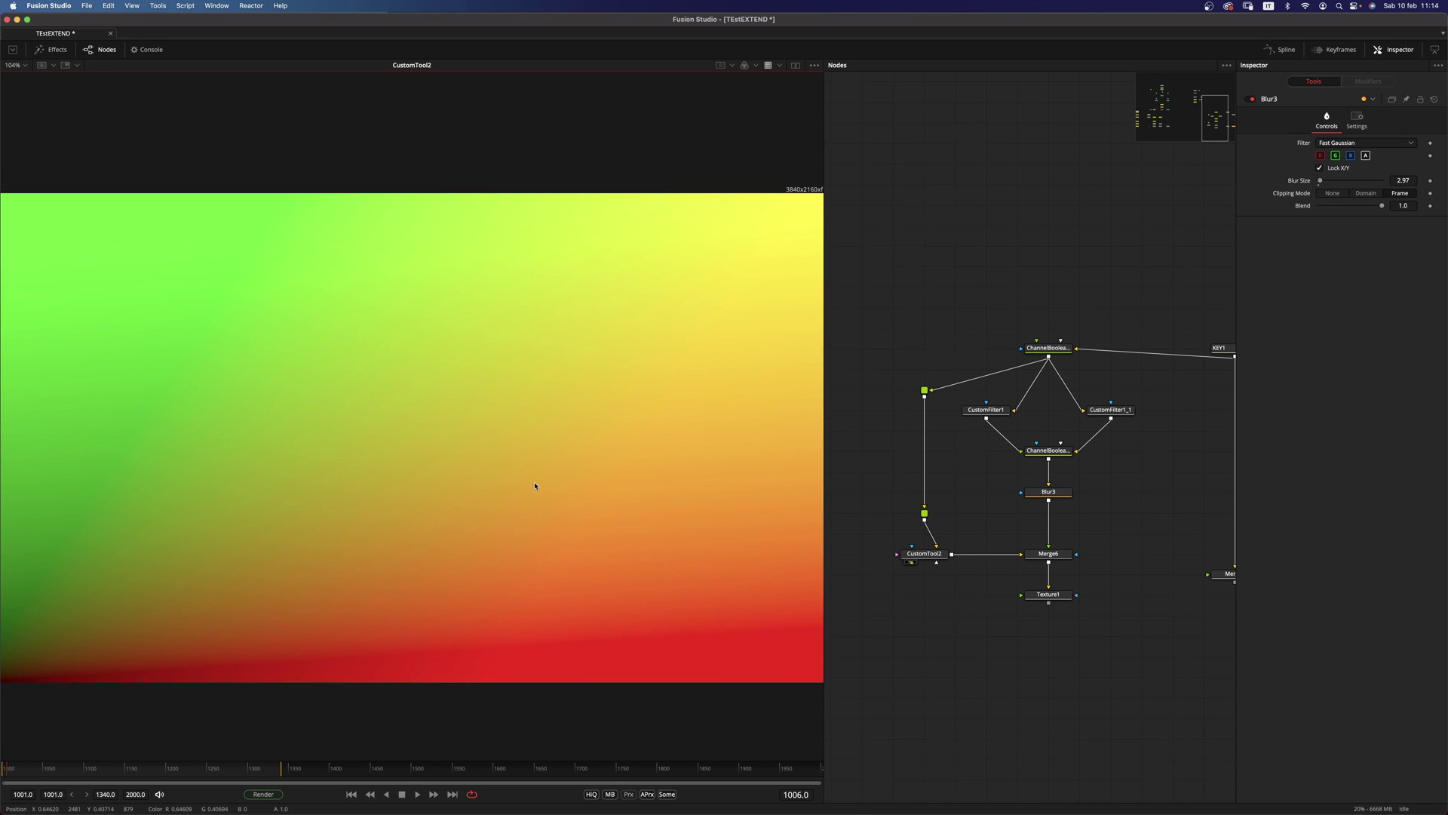
scroll(535, 486, "down", 3)
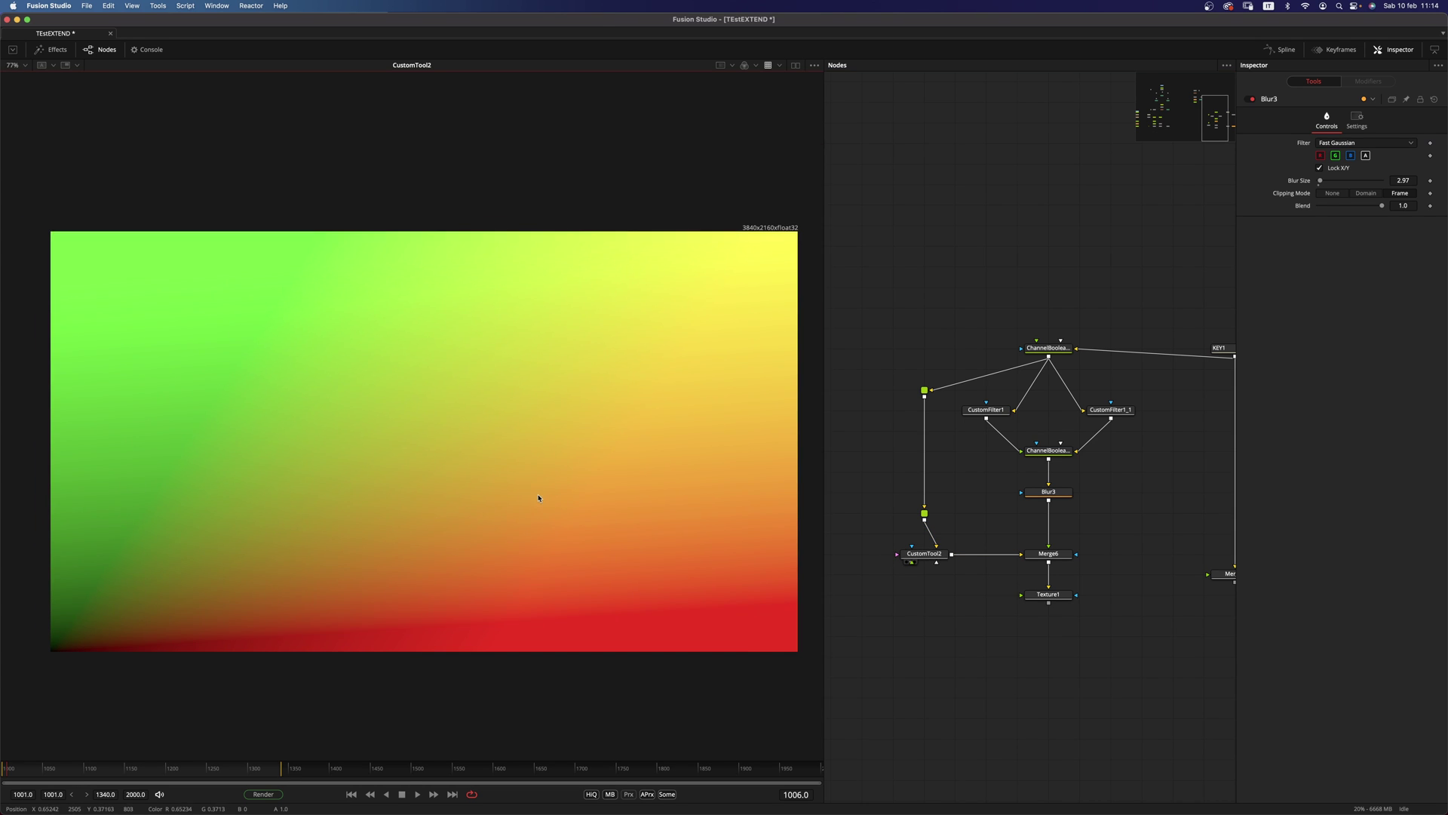
left_click(924, 554)
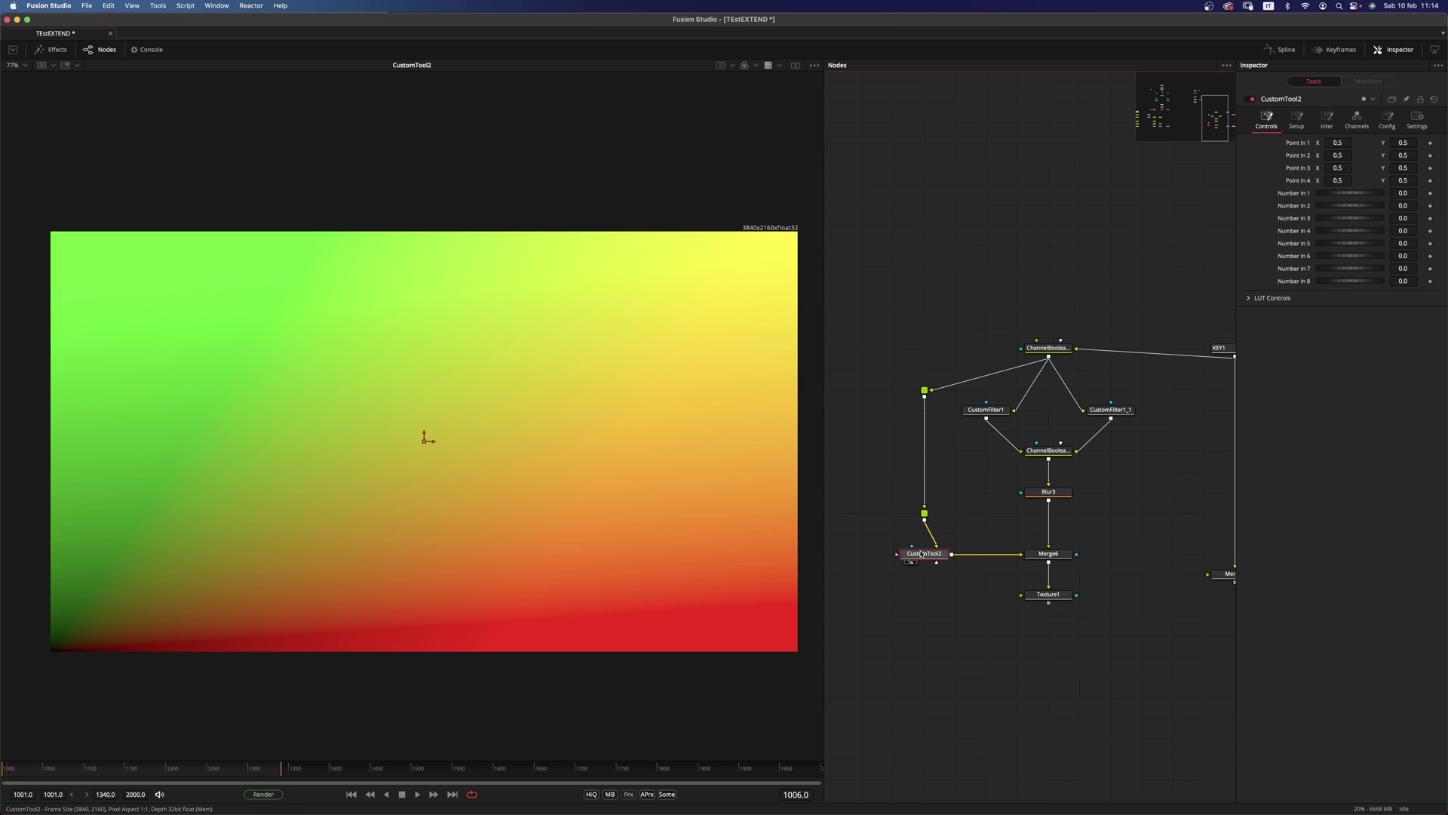
left_click(1362, 124)
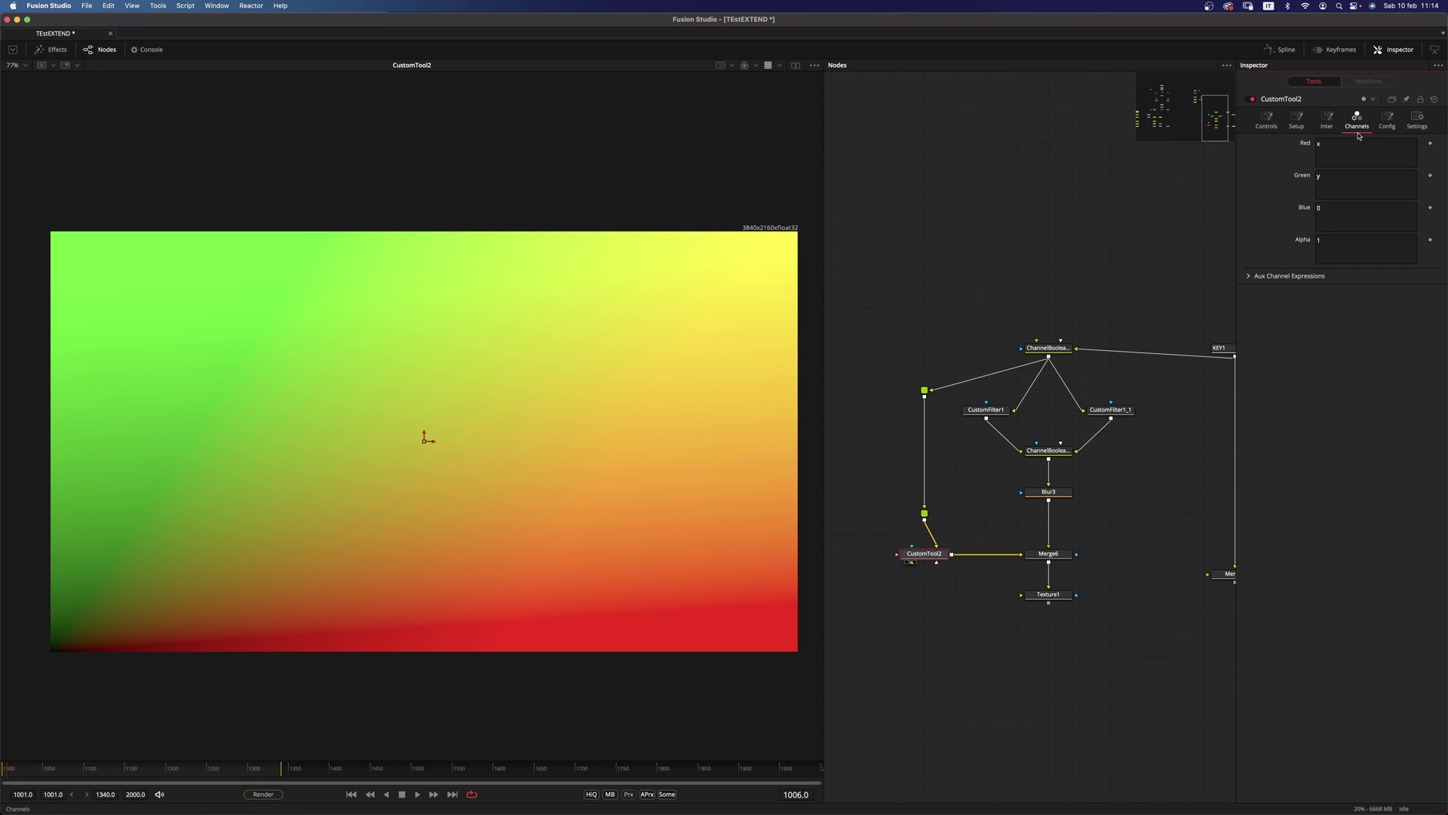
left_click(1343, 145)
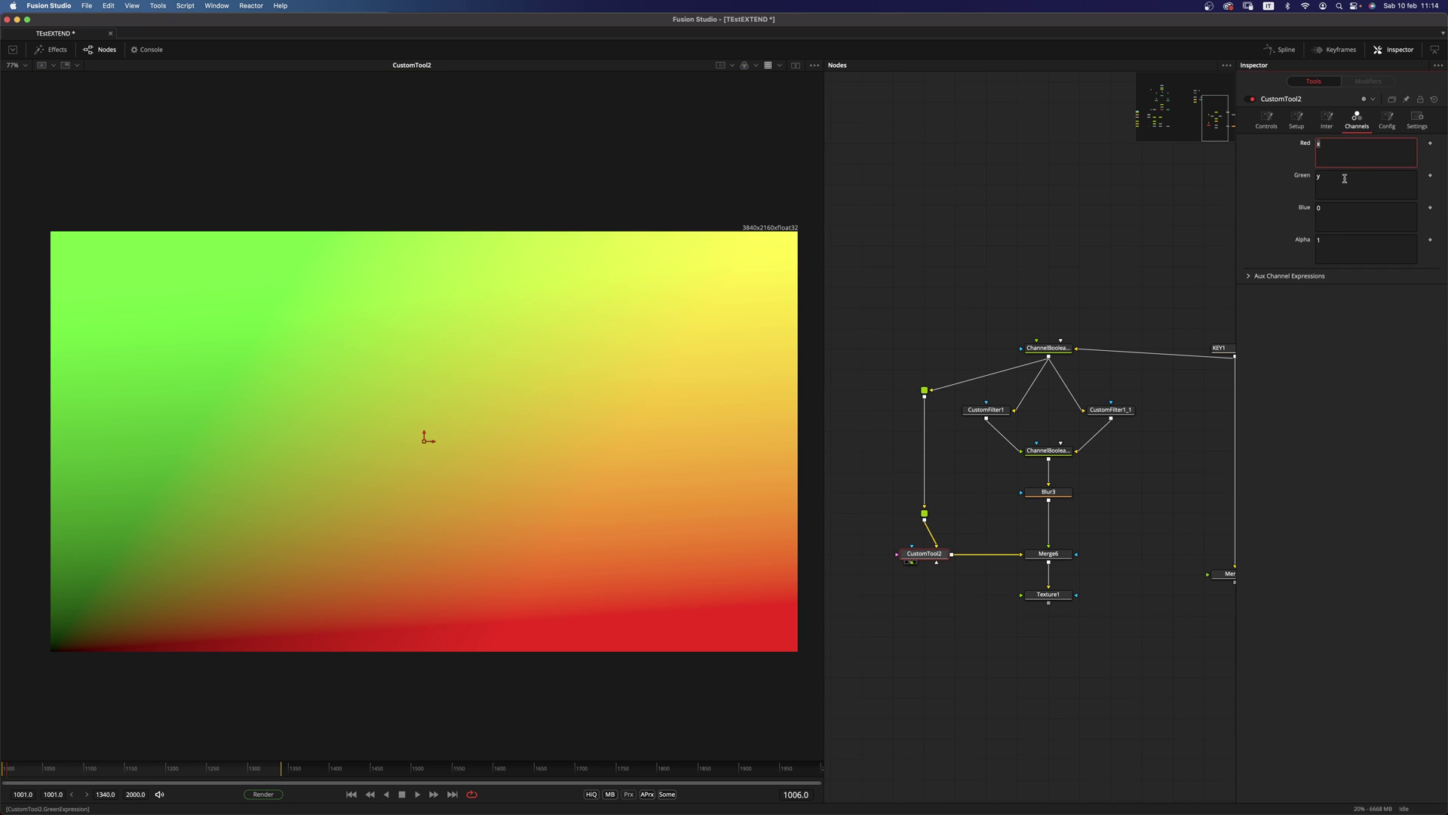
left_click(1344, 178)
left_click(1343, 211)
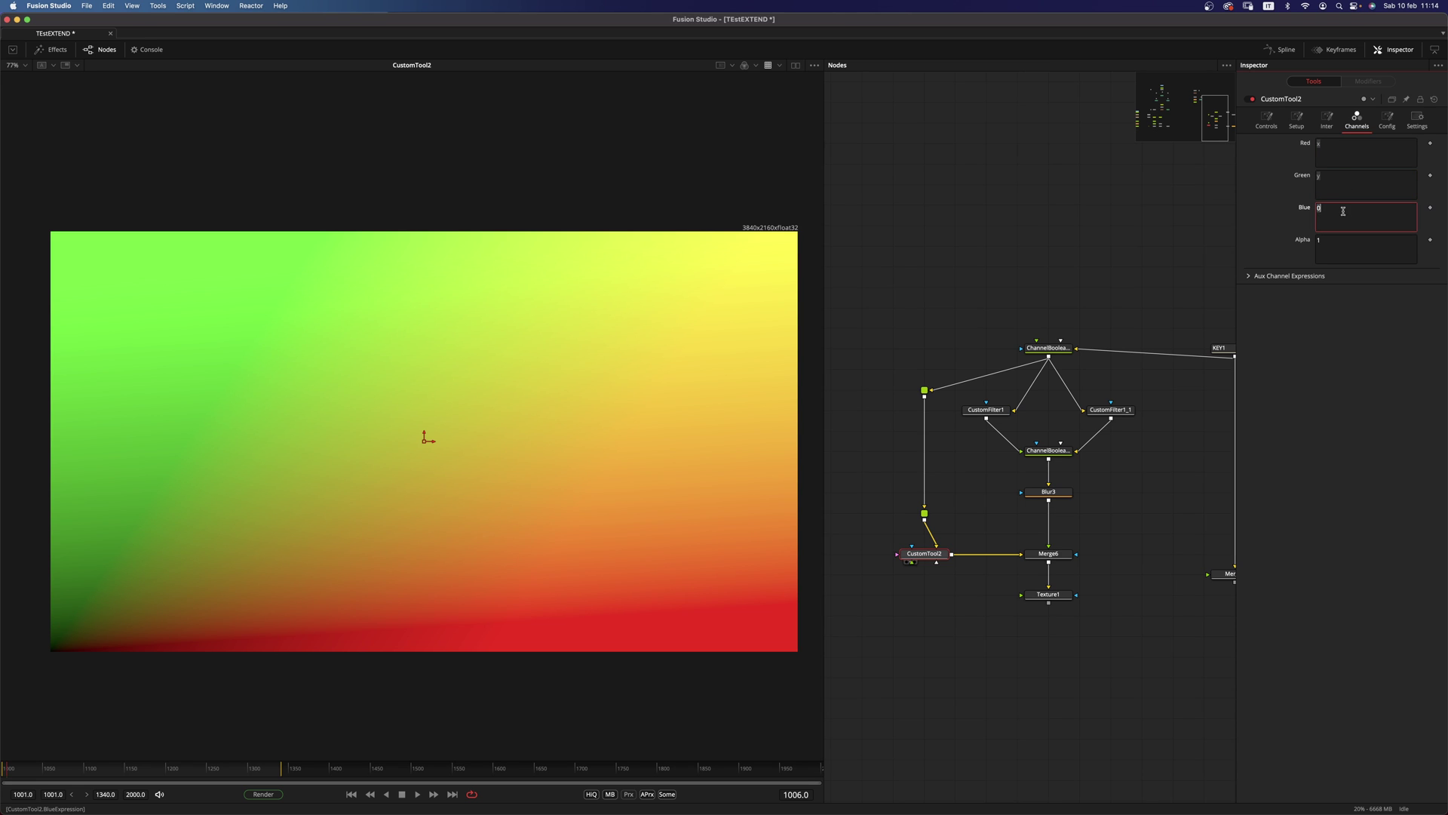
left_click(1340, 244)
left_click(933, 625)
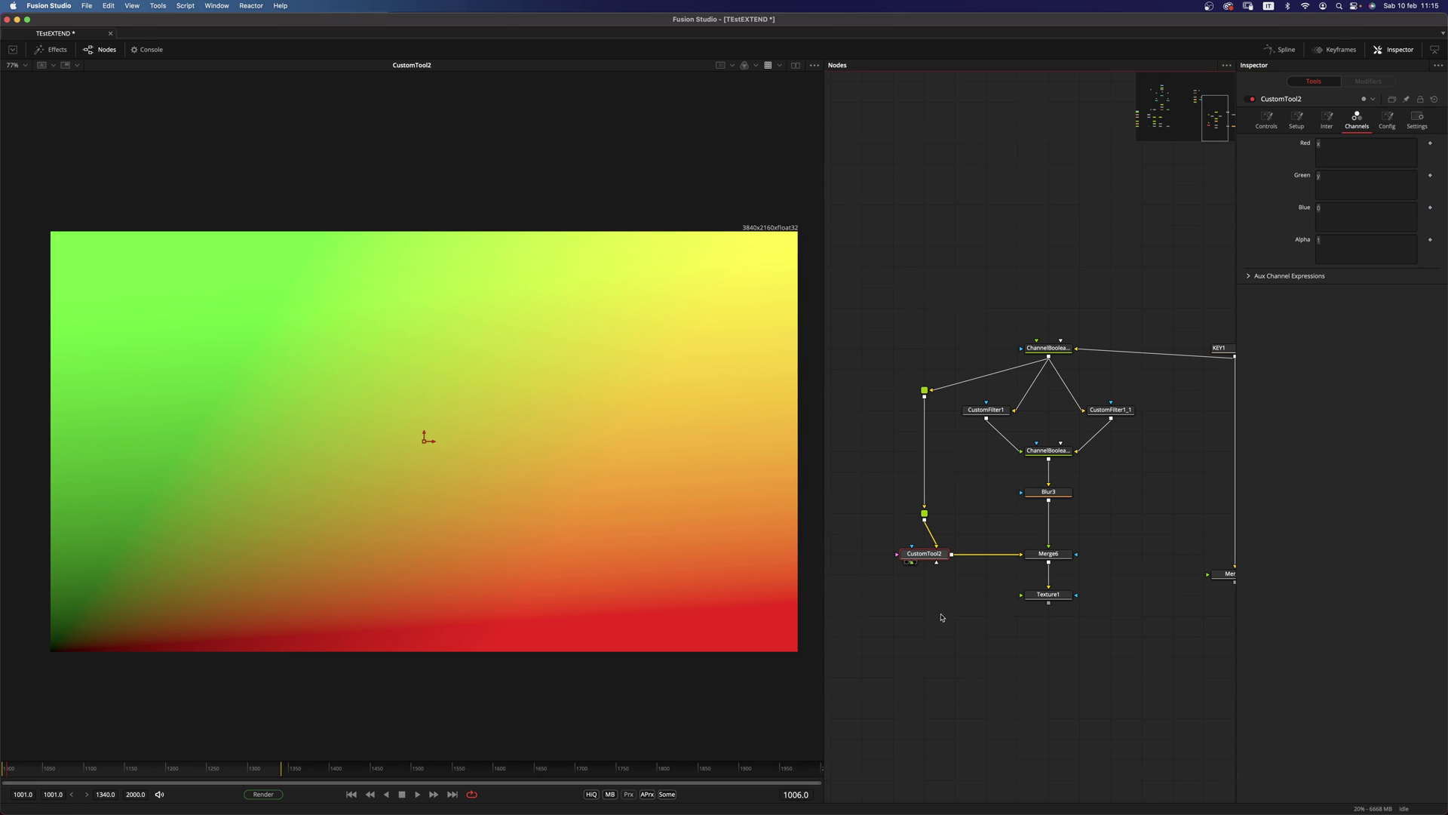
View Merge6 and try its Blend at 1.0 and at 0.0.
left_click(1111, 530)
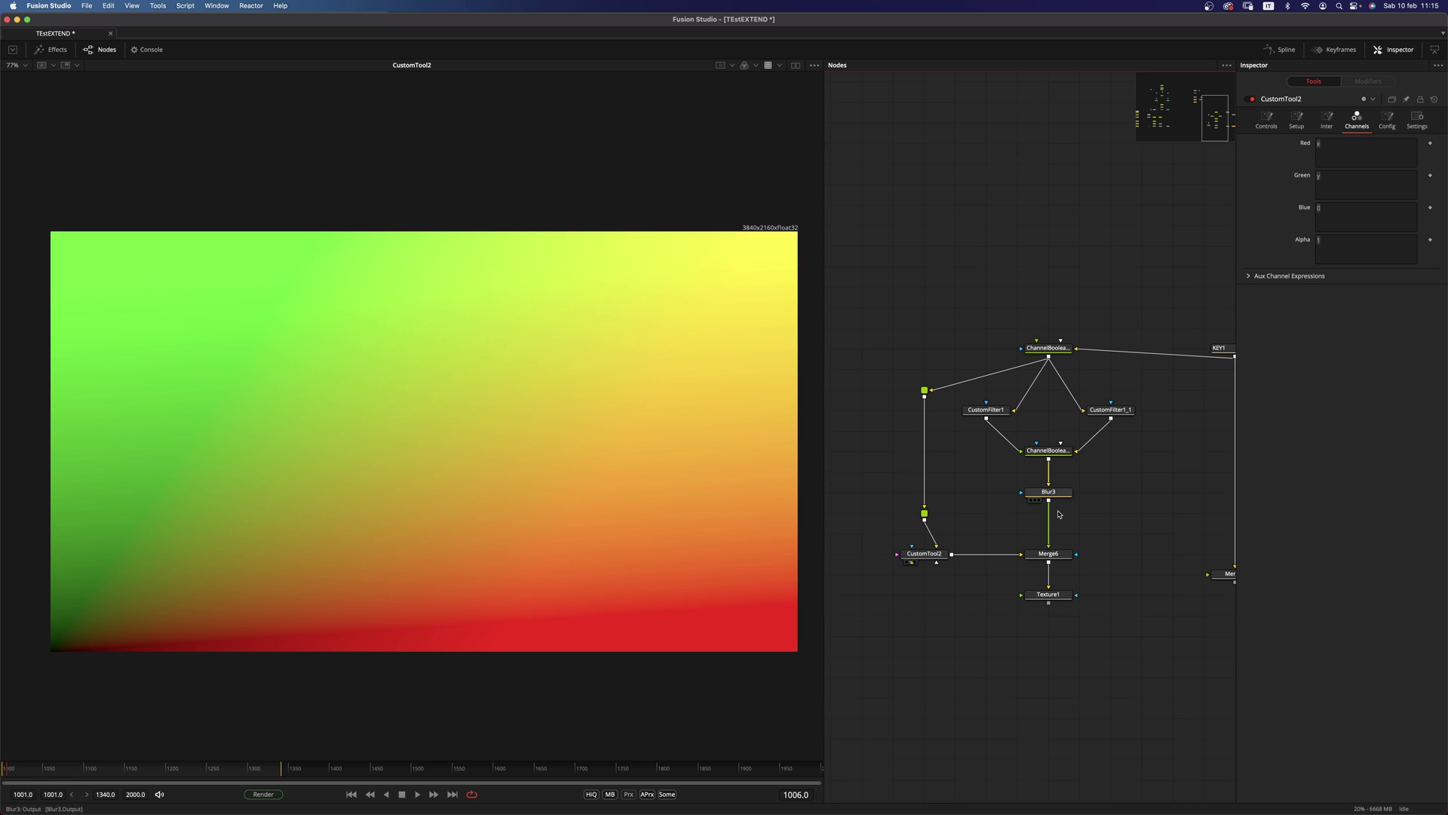
left_click(1061, 558)
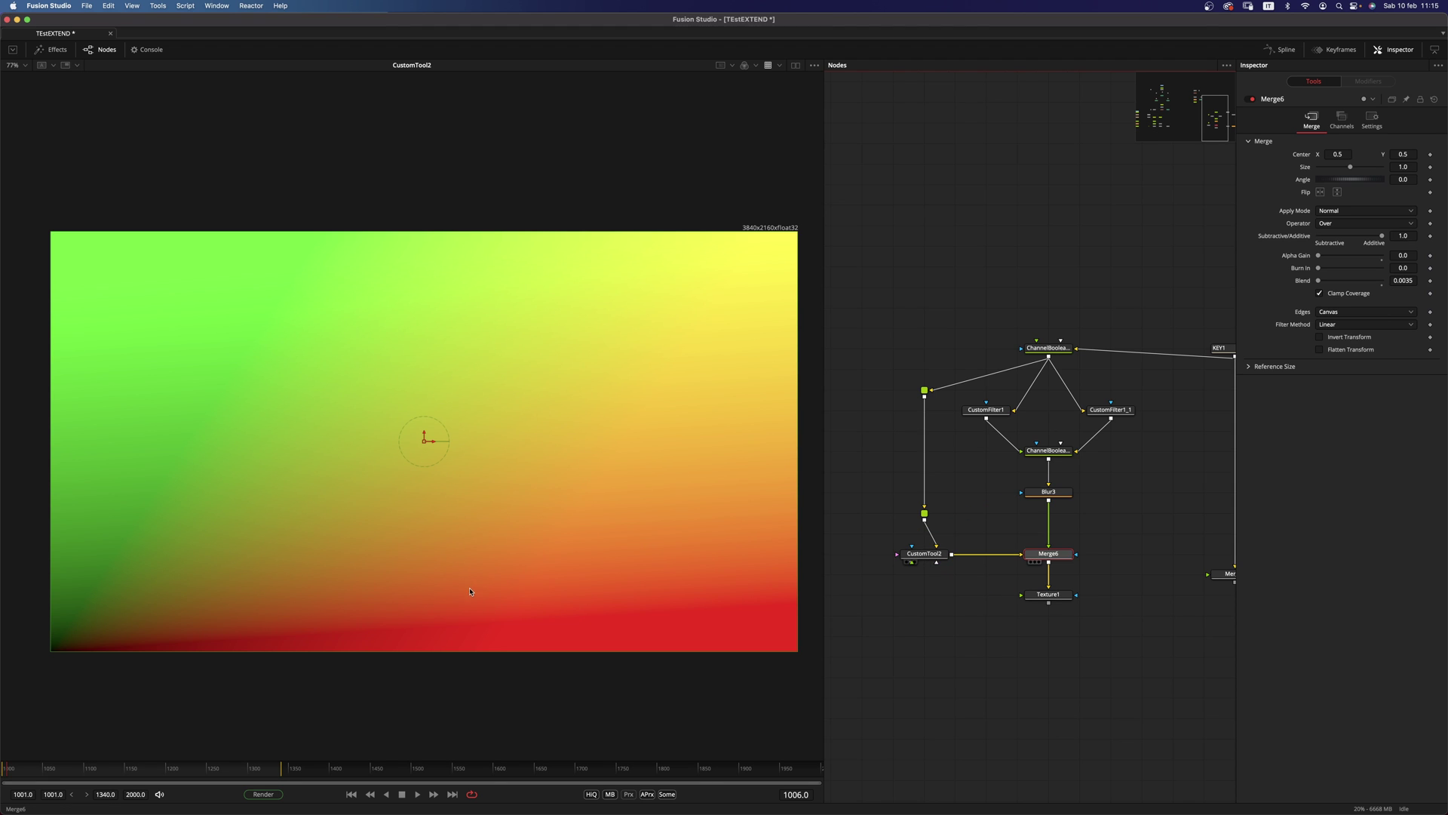
key("1")
left_click_drag(1320, 280, 1386, 281)
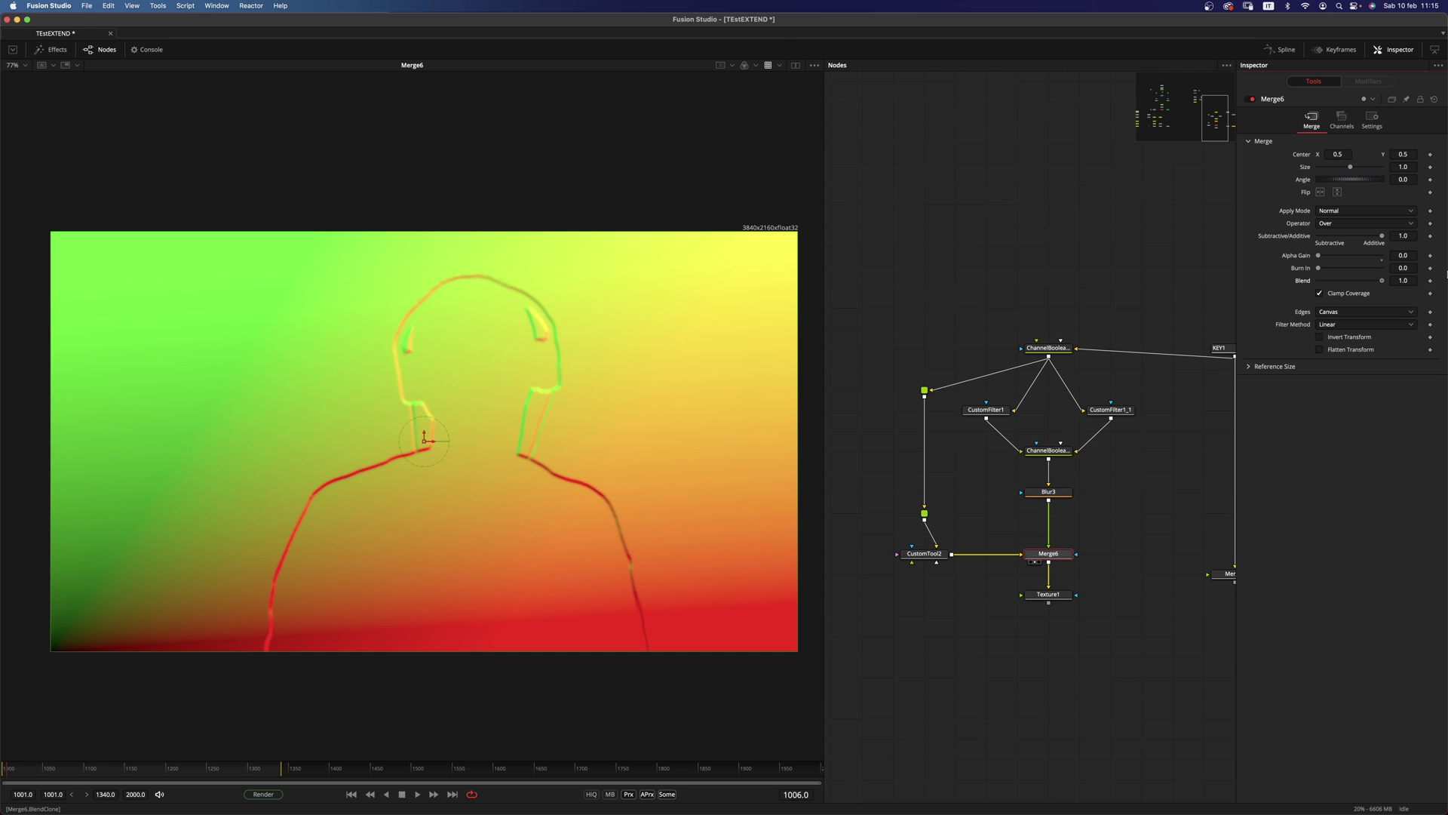
left_click_drag(1446, 275, 1187, 294)
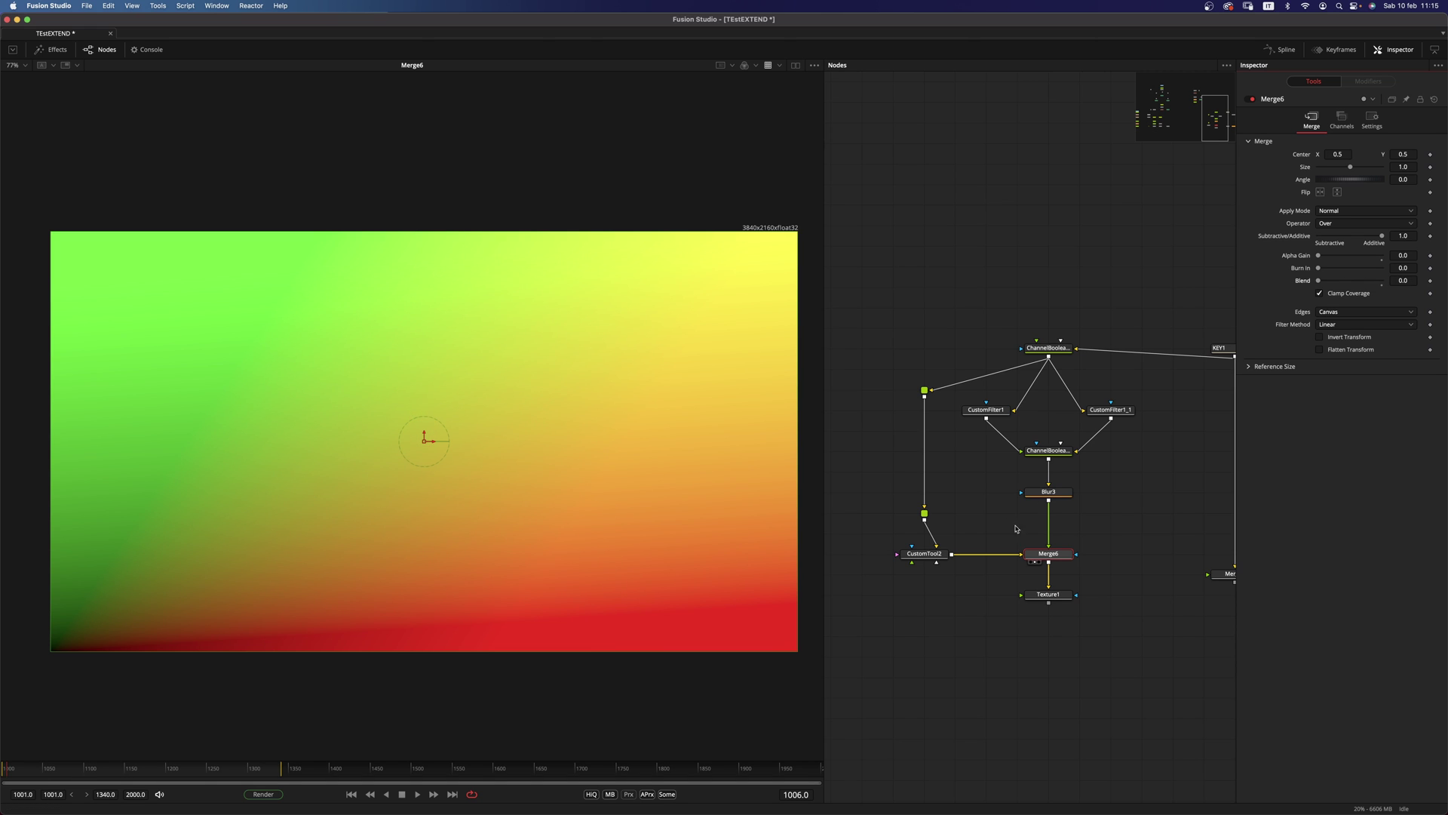
Connect KEY1 to the Texture1 node's input and view Texture1.
scroll(1071, 508, "down", 3)
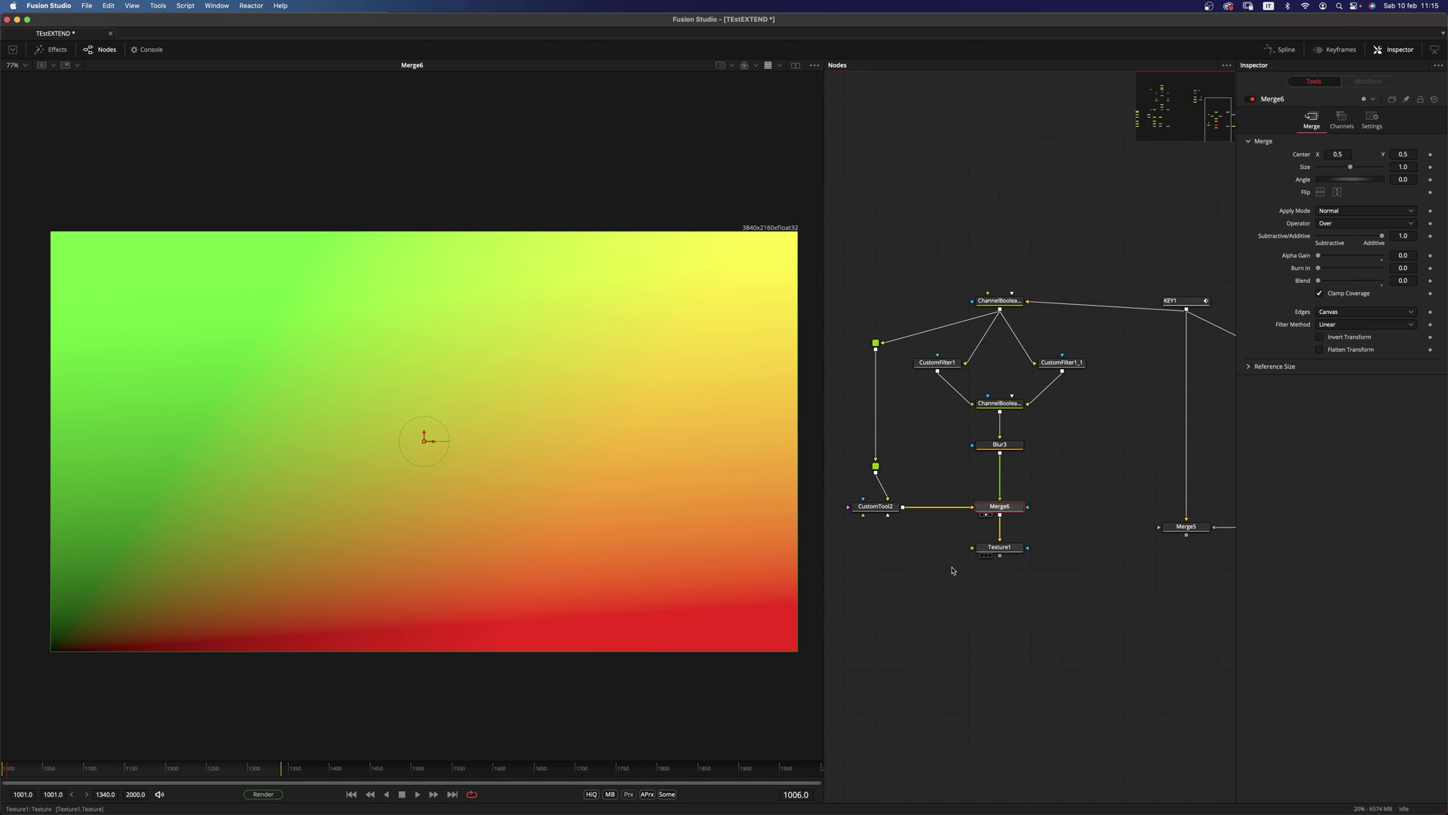
left_click_drag(1187, 309, 1003, 546)
left_click_drag(547, 475, 462, 413)
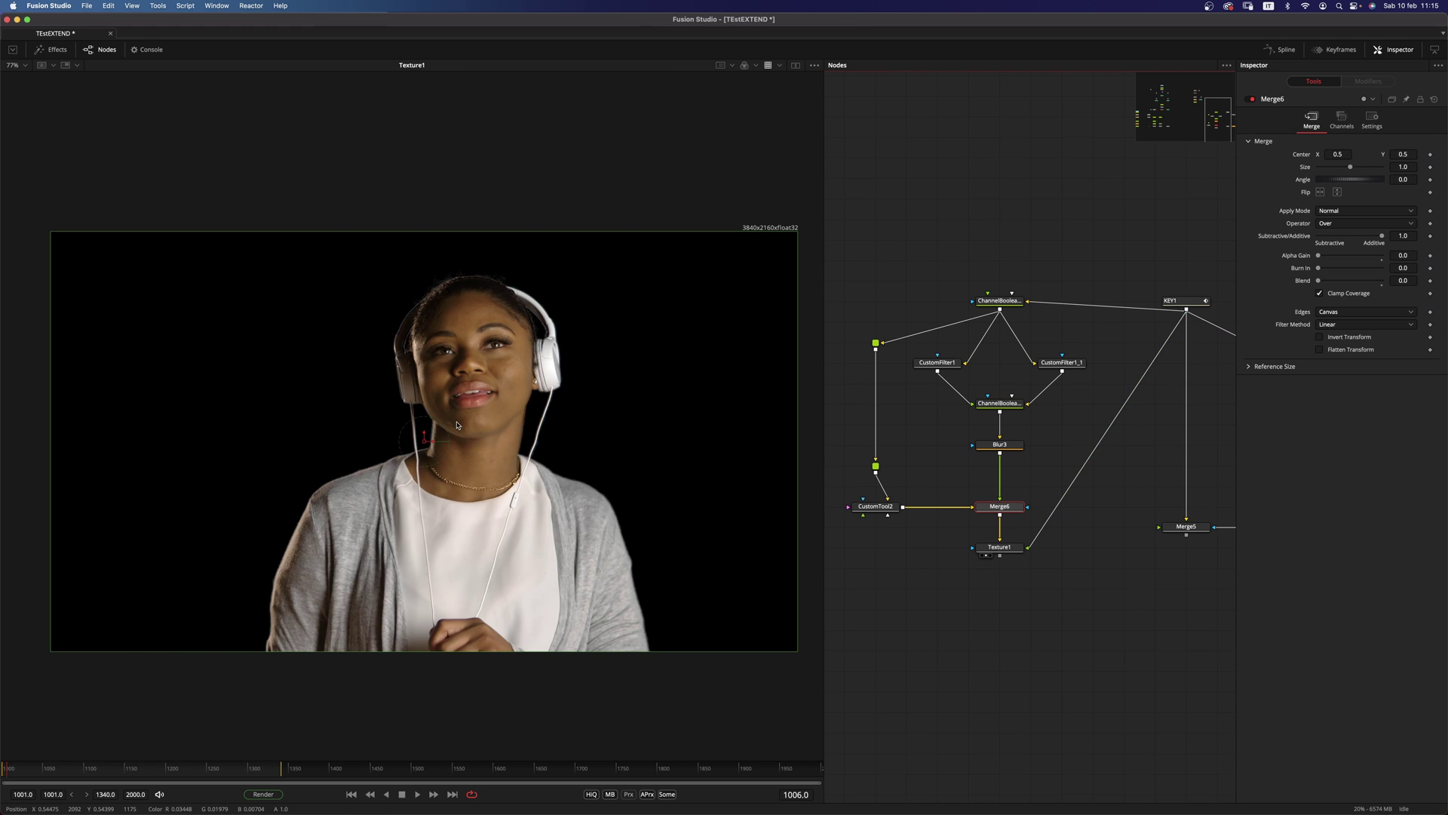
Set Merge6's Blend to 0.0055 while checking the subject's edges, and show Texture1's settings.
scroll(460, 414, "up", 3)
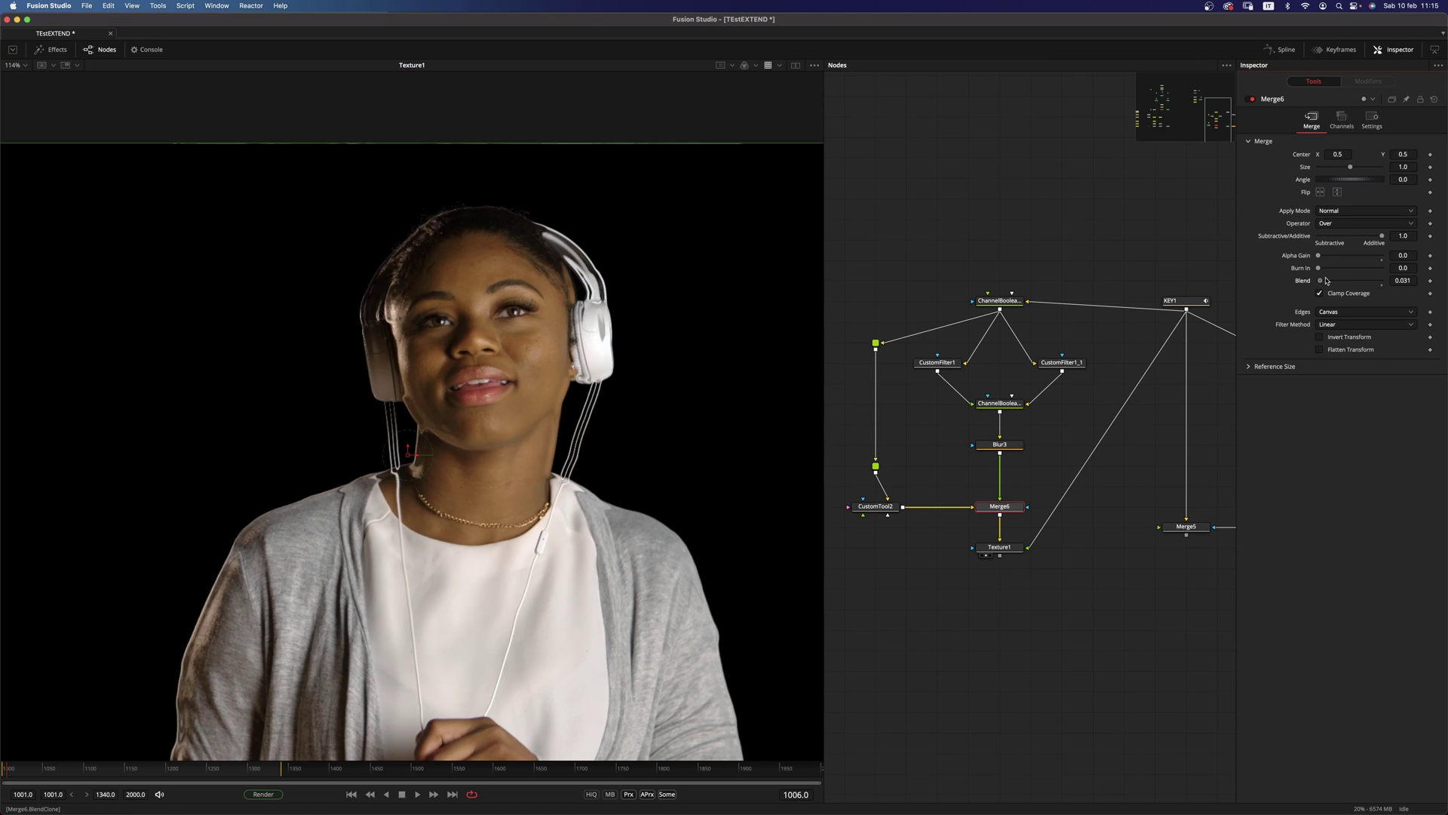
left_click_drag(1319, 281, 1321, 285)
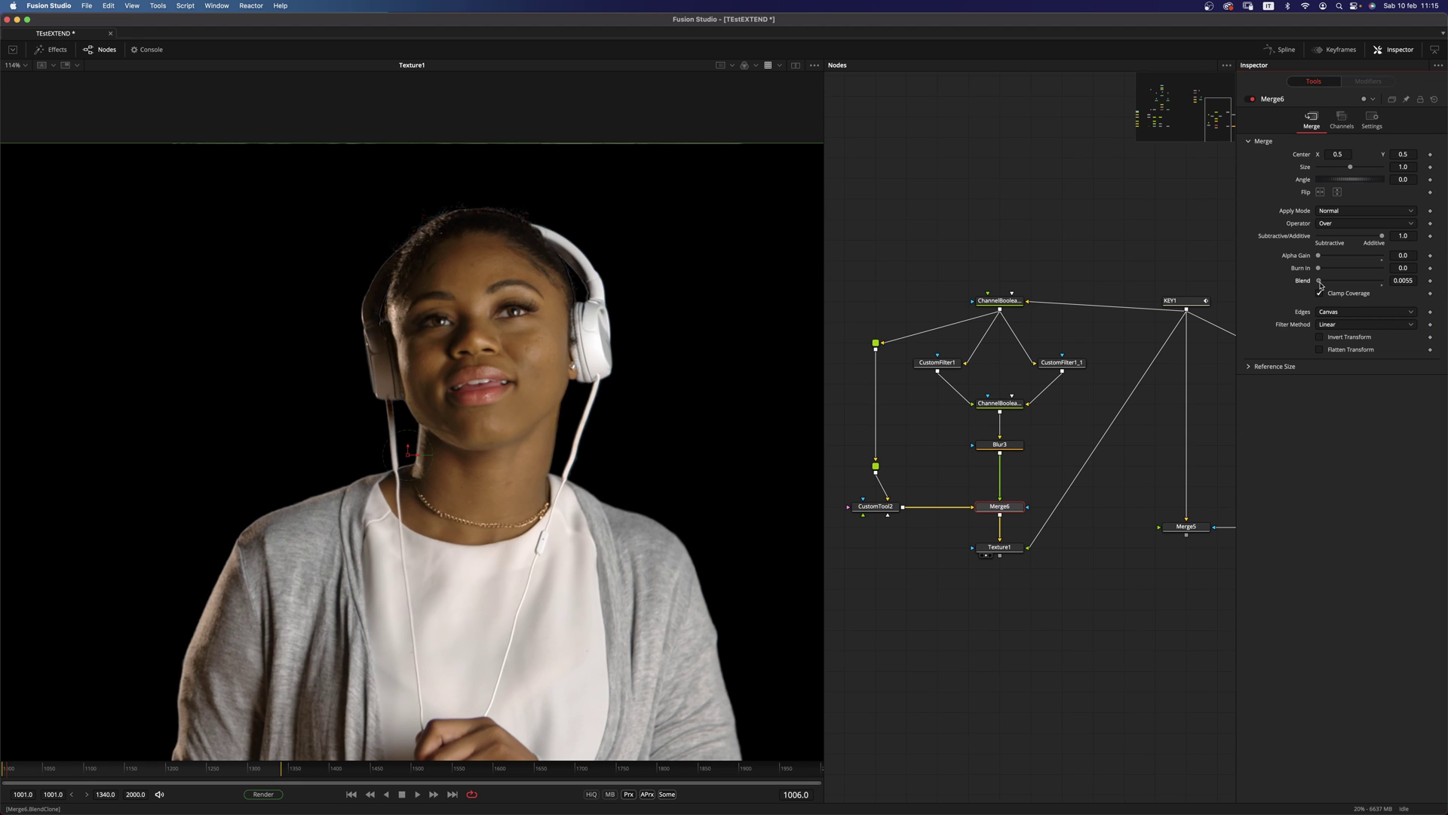
left_click(1006, 552)
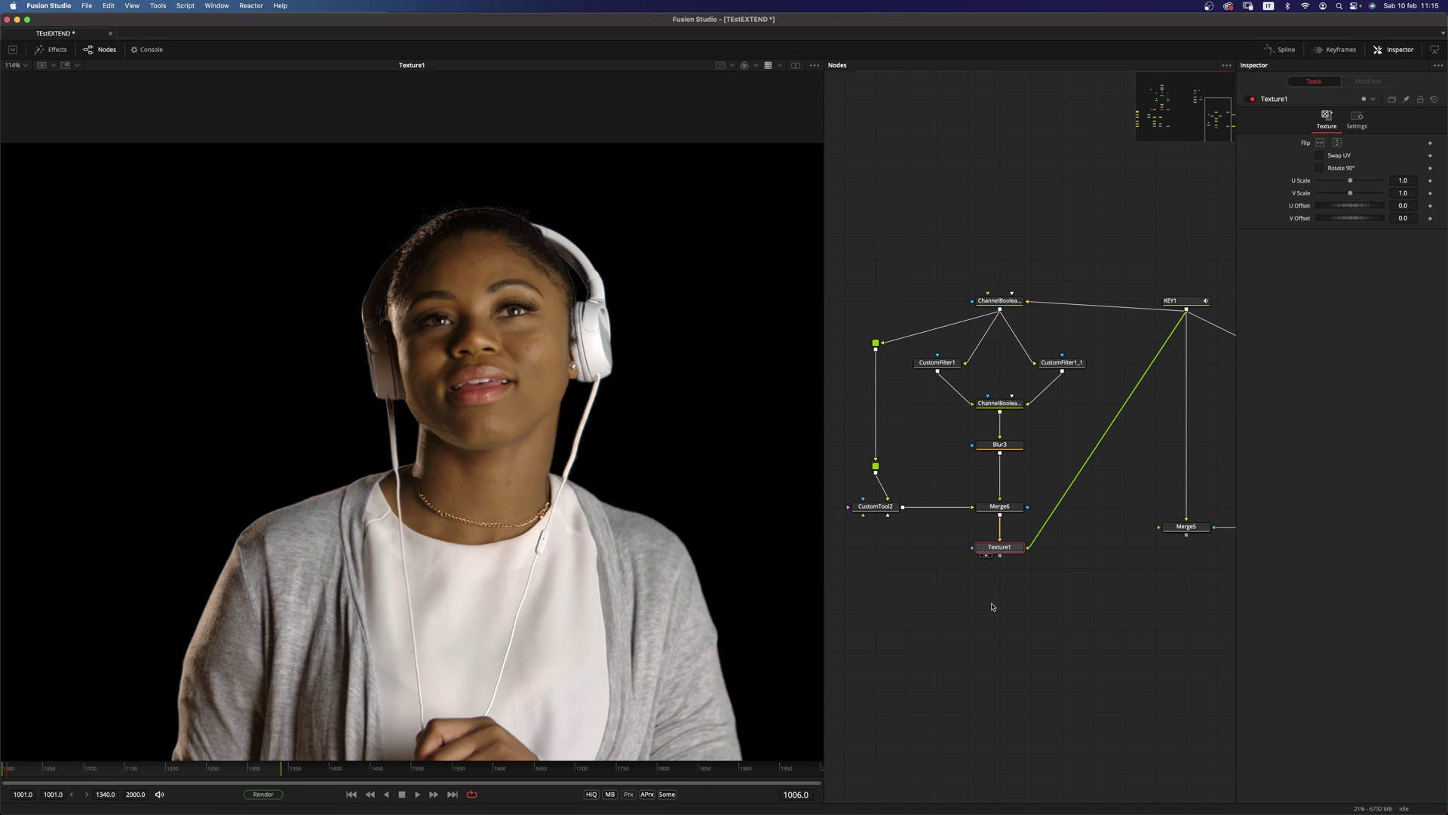
Add an STMapper node below Texture1 and set its Tiling to Transparent.
left_click(983, 591)
key("shift+space")
type("dis")
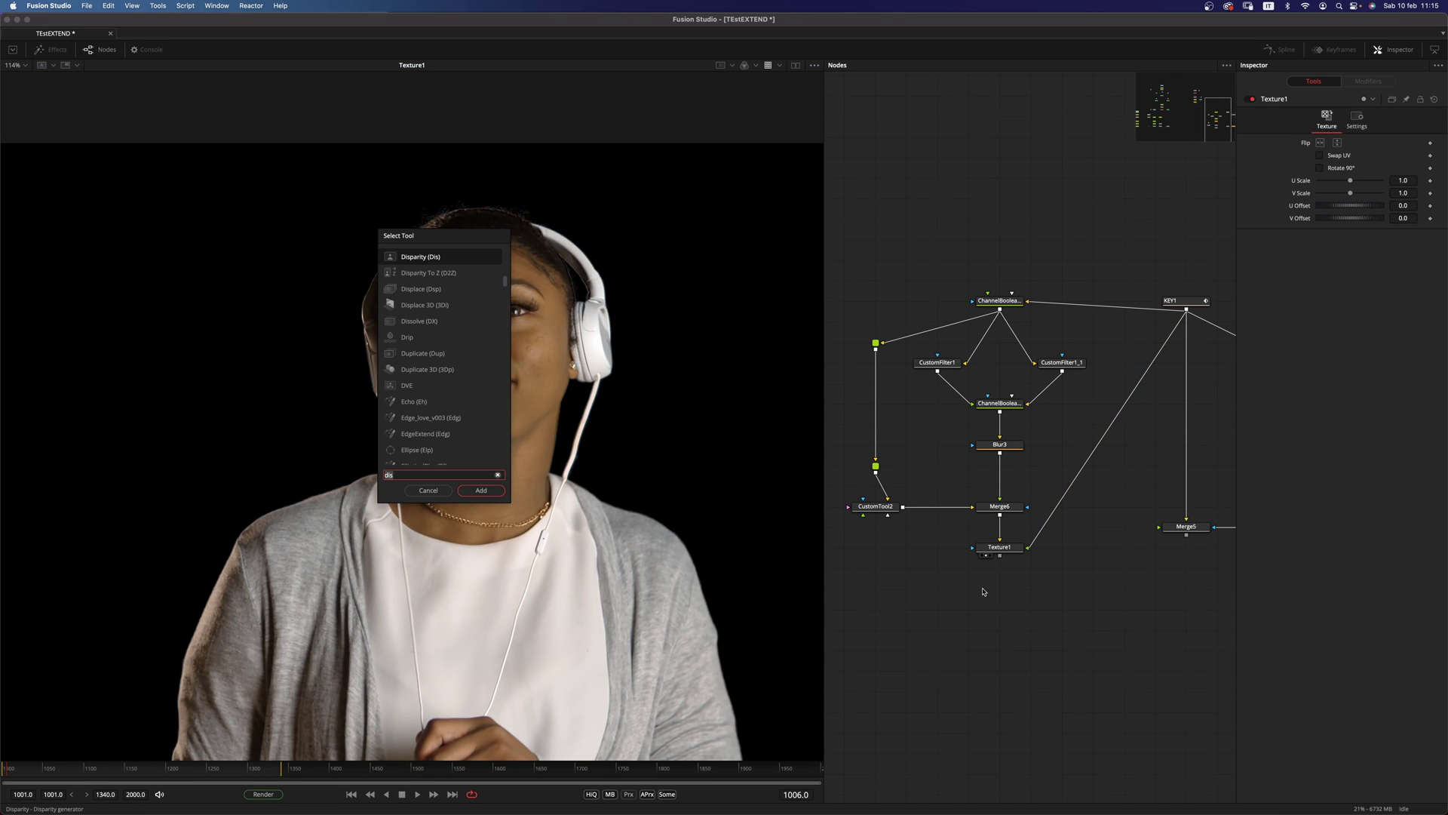
key("BackSpace")
key("BackSpace")
key("BackSpace")
type("stmapp")
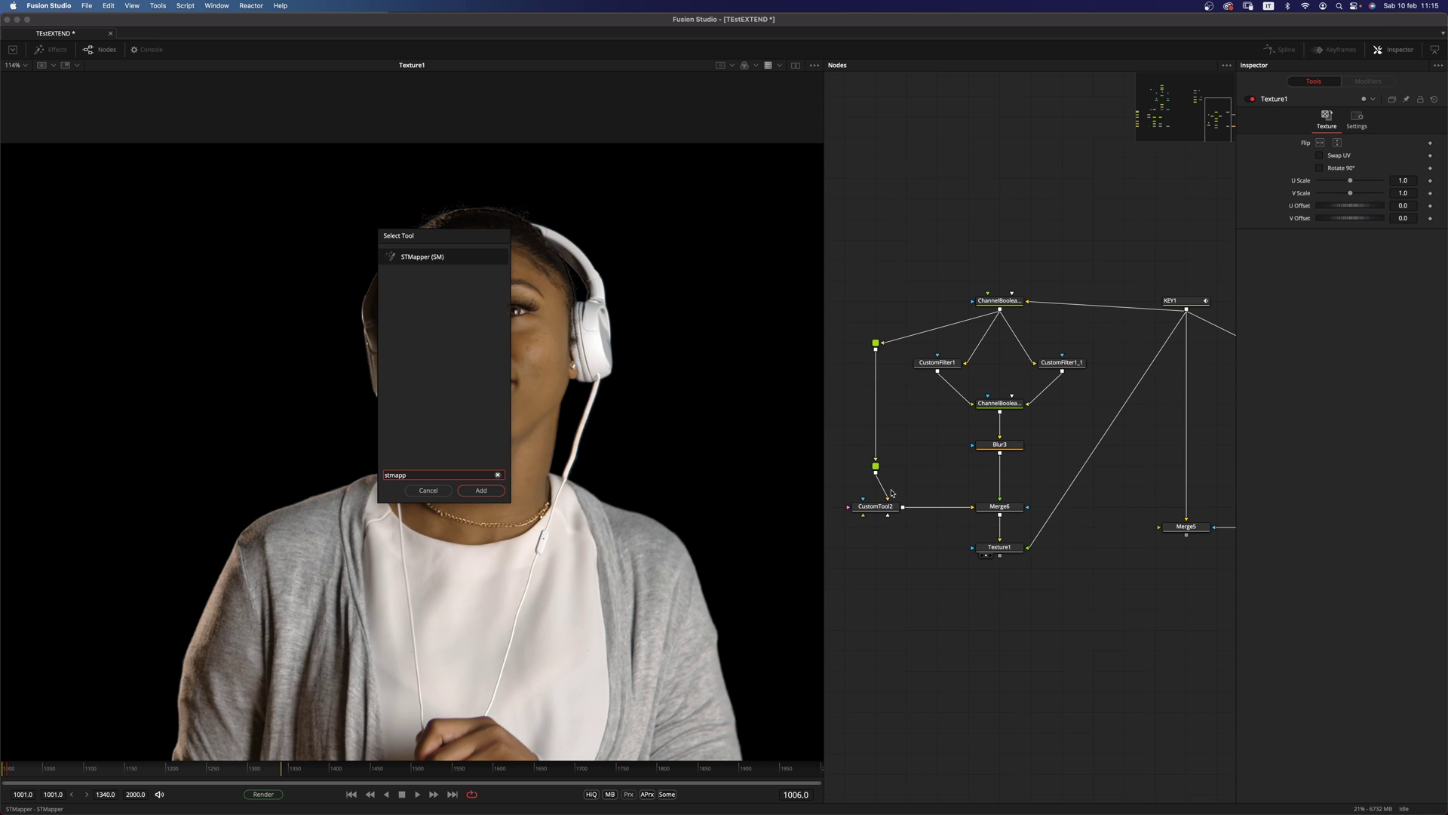
key("Return")
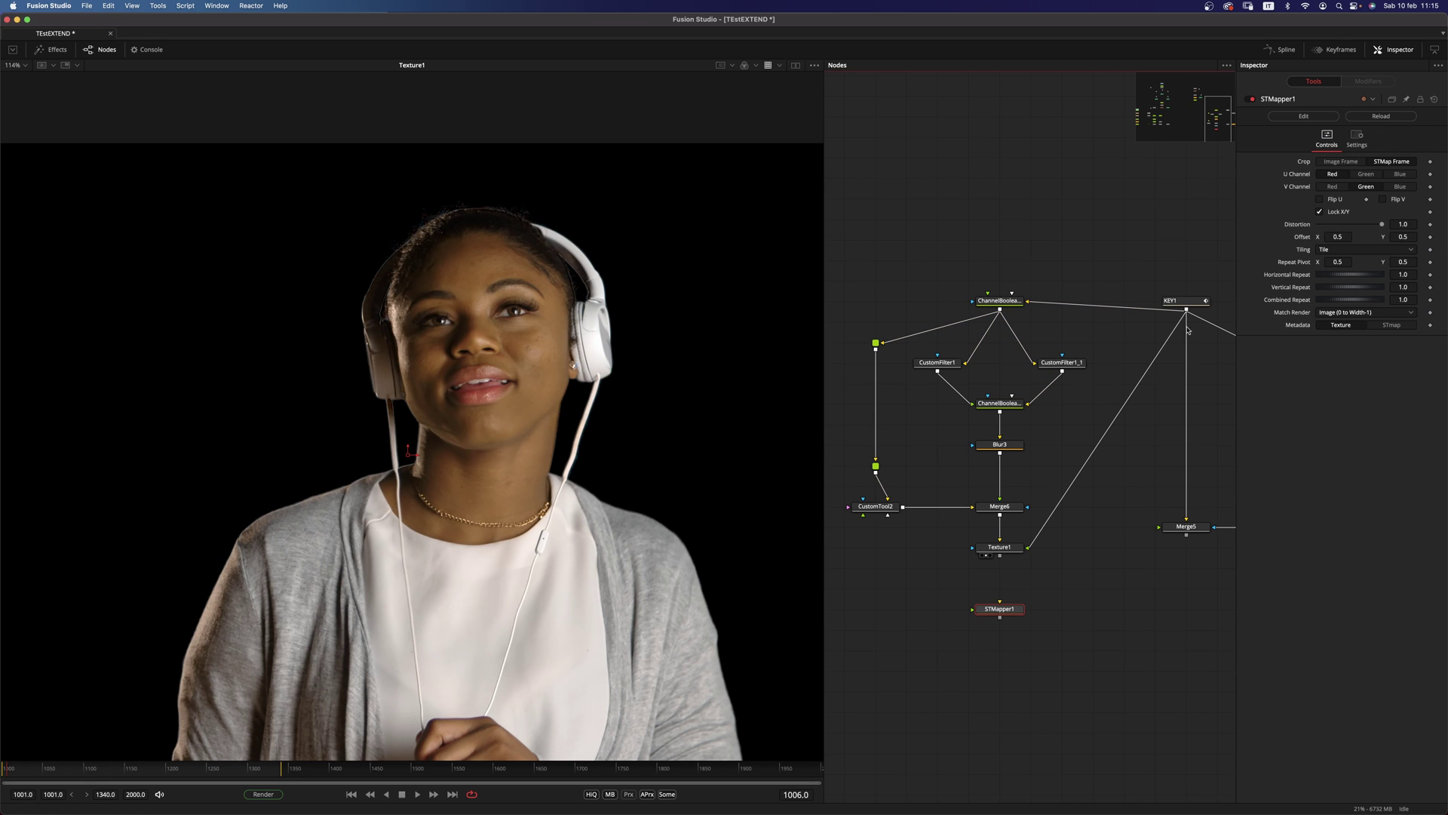
left_click(1346, 251)
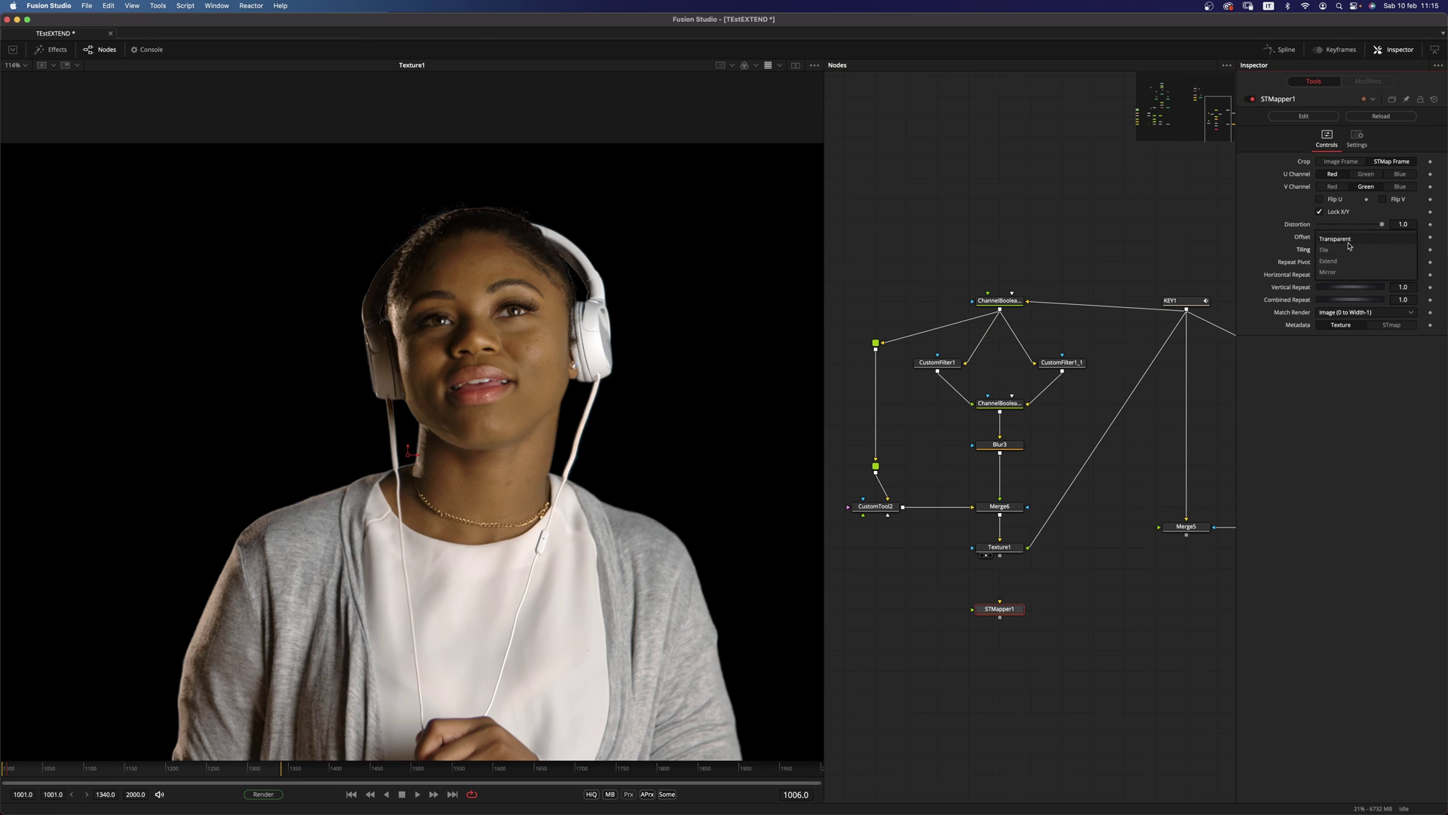
left_click(1333, 261)
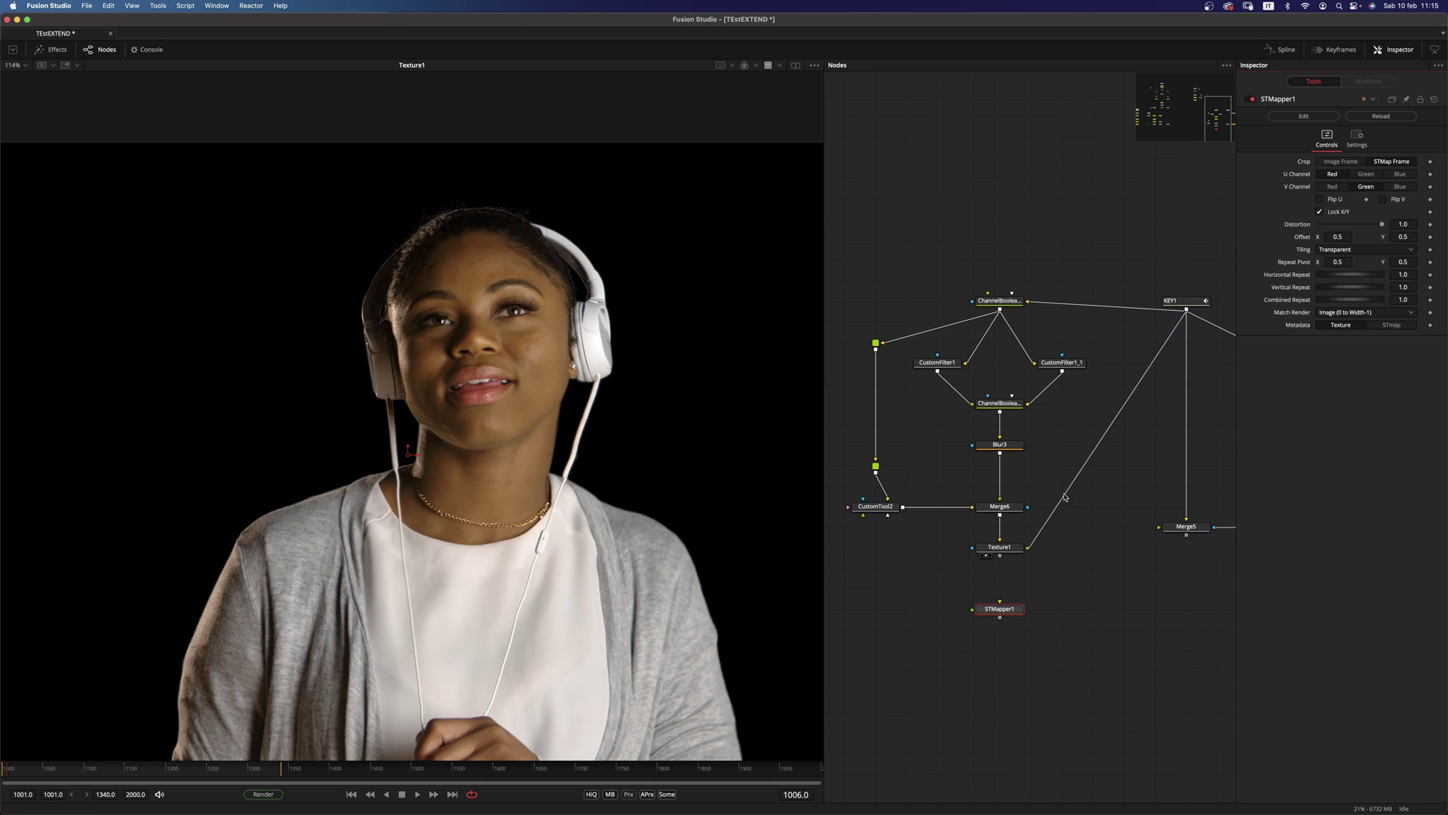
Move Texture1 aside, feed Merge6 and KEY1 into STMapper1, place it directly under Merge6 and view its result.
left_click_drag(1064, 496, 947, 573)
left_click_drag(1000, 515, 1030, 581)
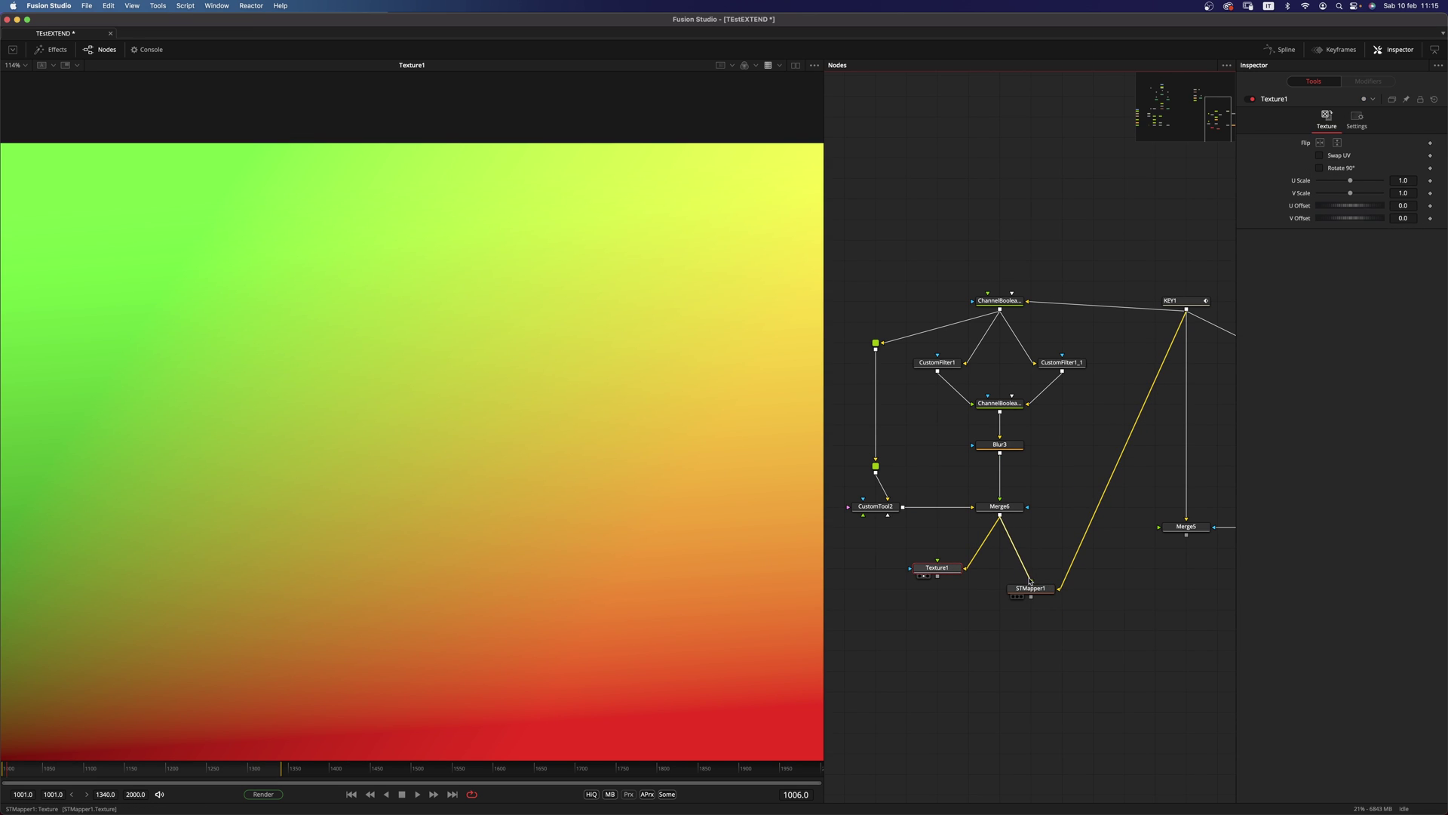
left_click(1034, 590)
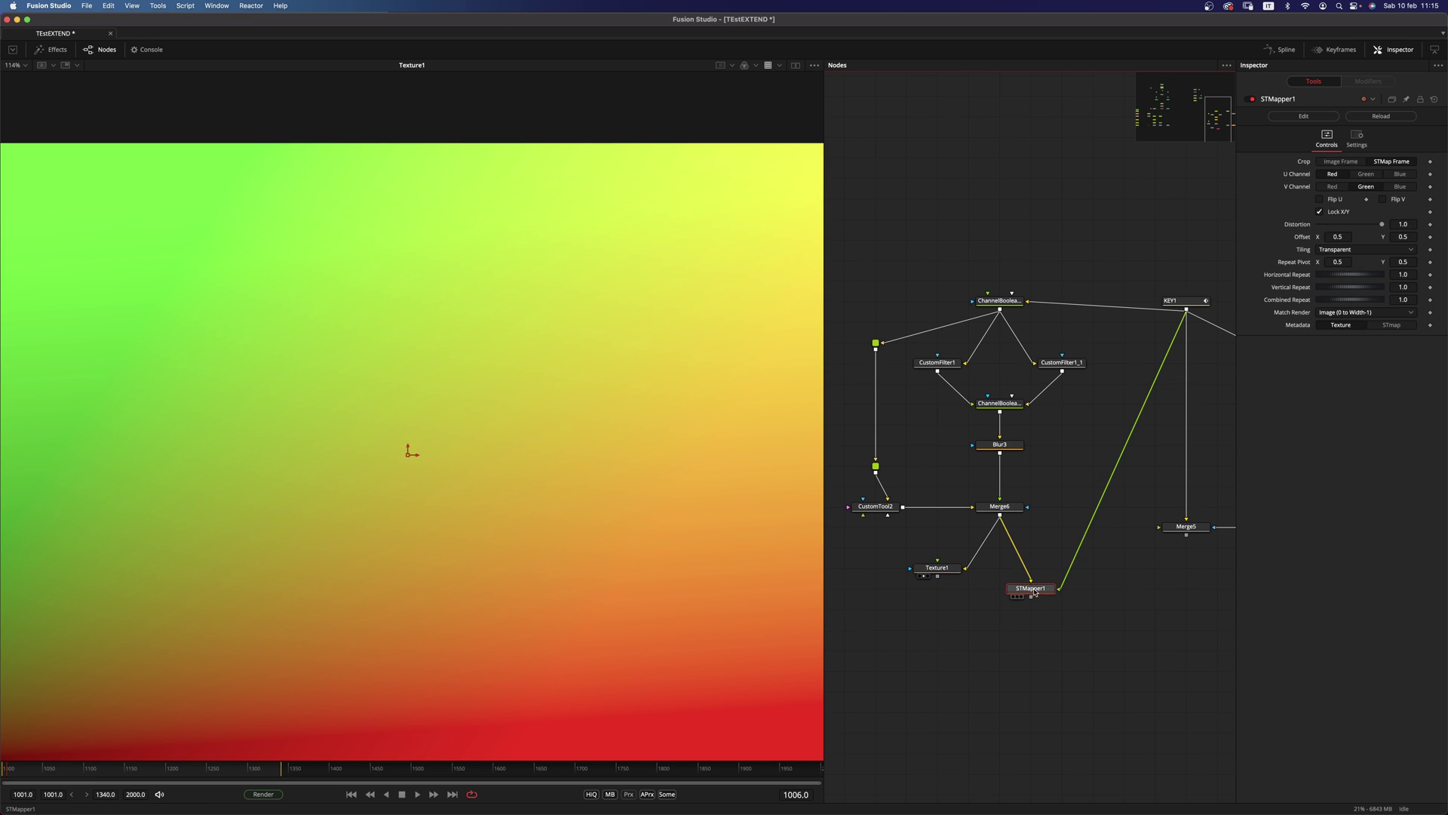
key("1")
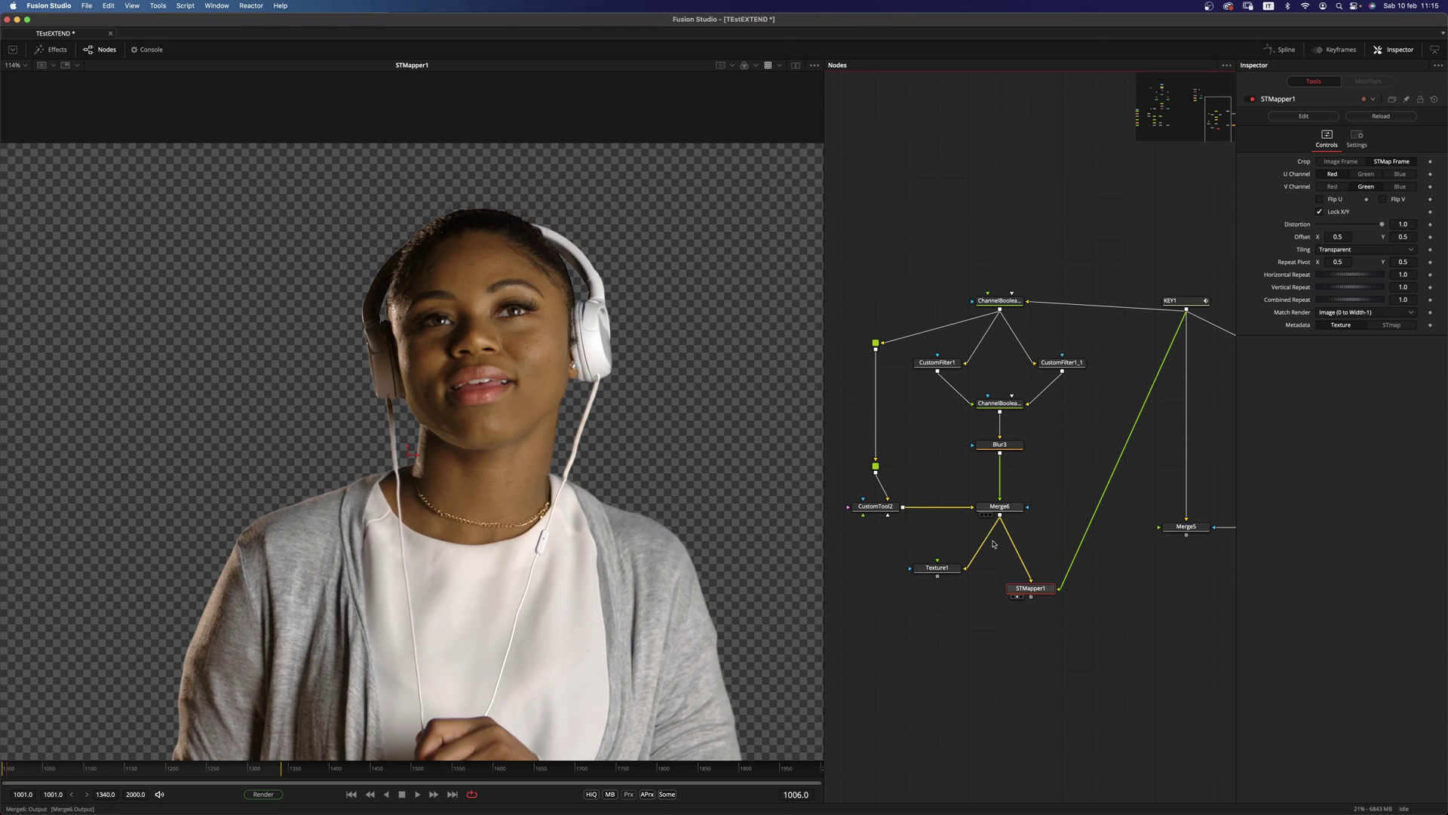
left_click_drag(1033, 590, 1002, 568)
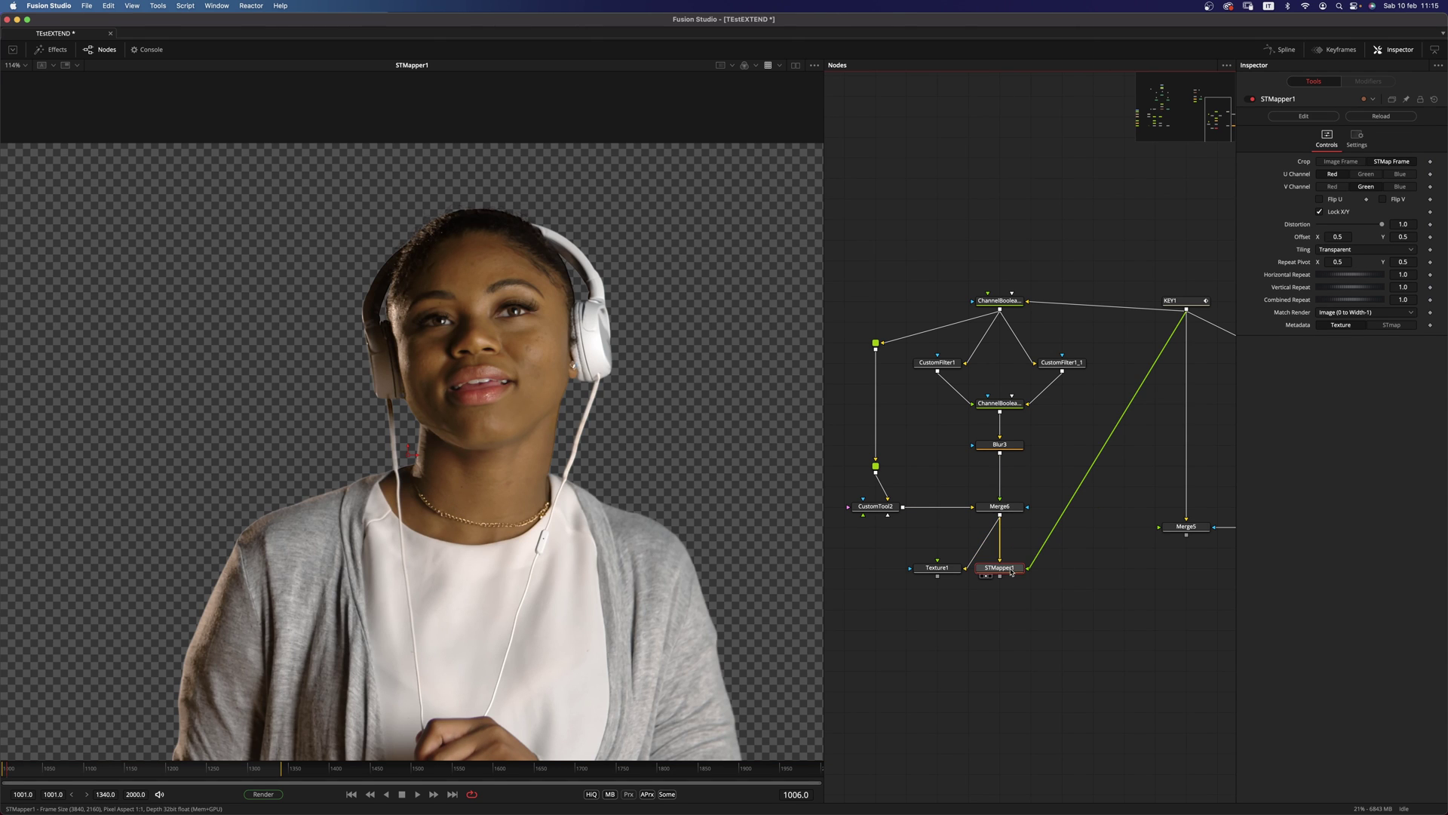
Set Merge6's Blend to 0.0065.
left_click(1015, 507)
left_click_drag(1323, 283, 1321, 282)
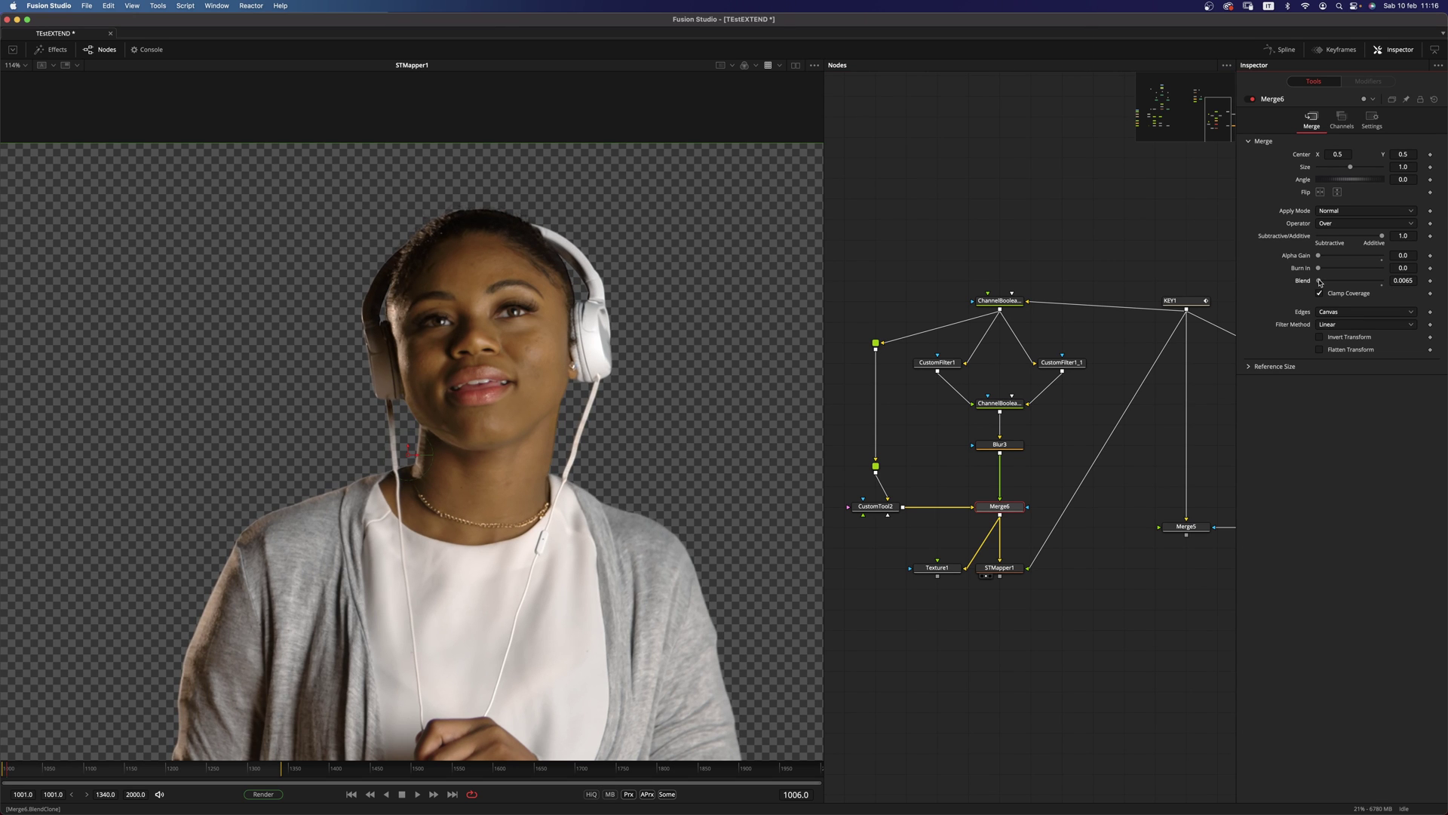
Select the CreateBumpMap2, Displace2 and router group and review it beside the CustomTool1 and CleanPlate2 setups.
scroll(966, 343, "down", 4)
scroll(915, 236, "up", 4)
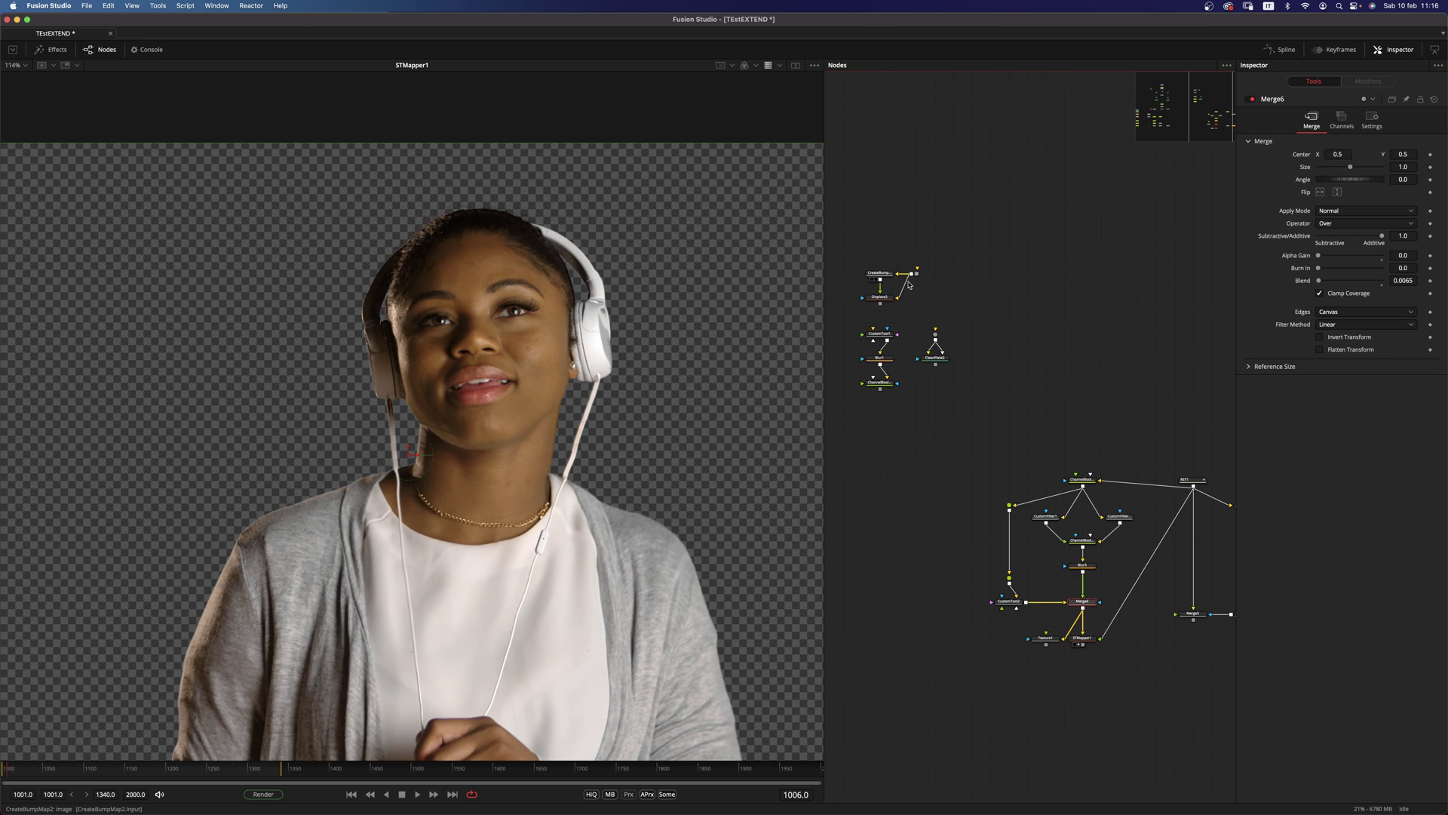
scroll(976, 251, "up", 5)
left_click_drag(987, 231, 825, 349)
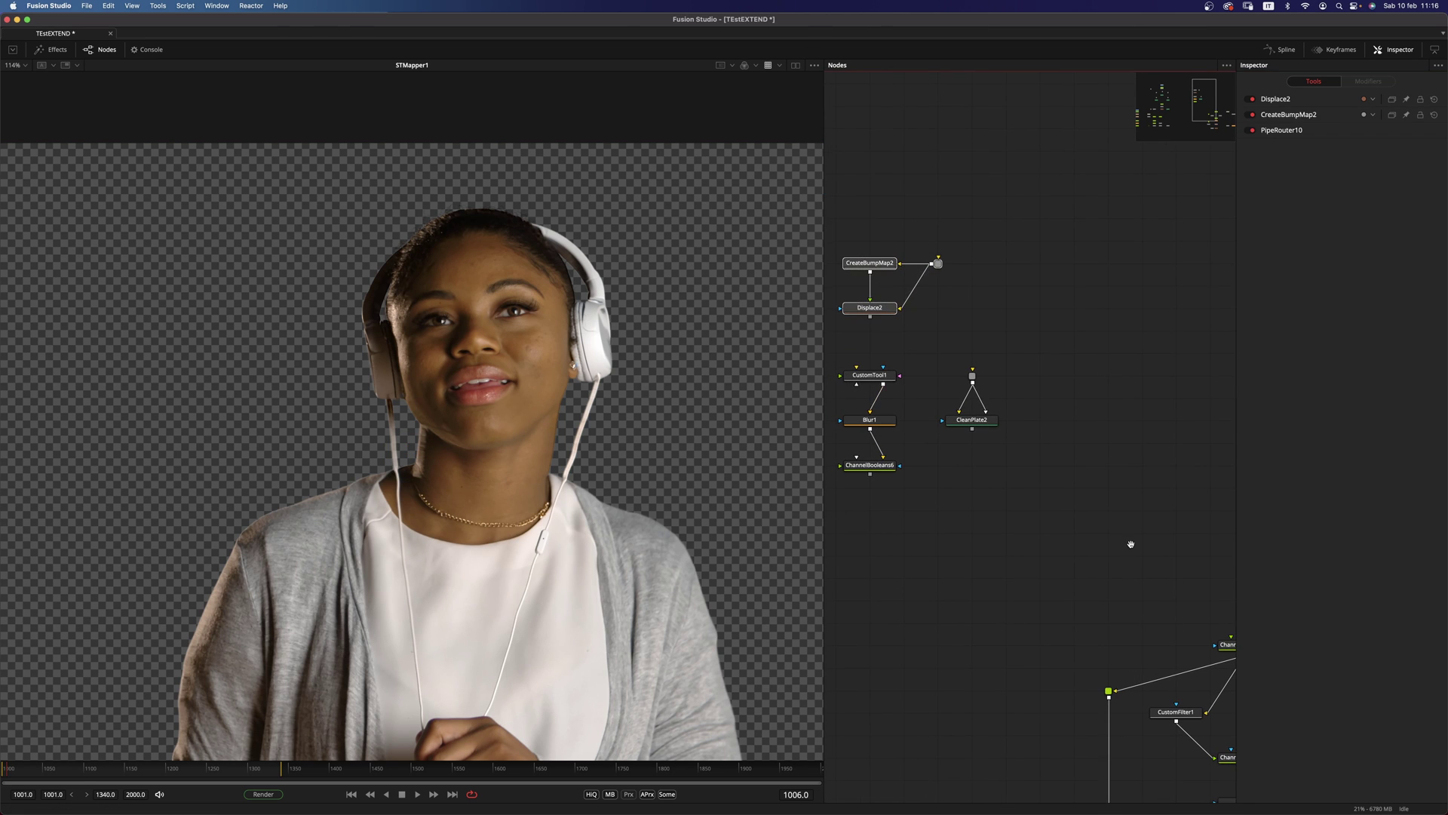
left_click_drag(1170, 617, 1165, 699)
scroll(850, 195, "up", 1)
left_click_drag(850, 195, 1021, 414)
left_click_drag(883, 297, 1079, 426)
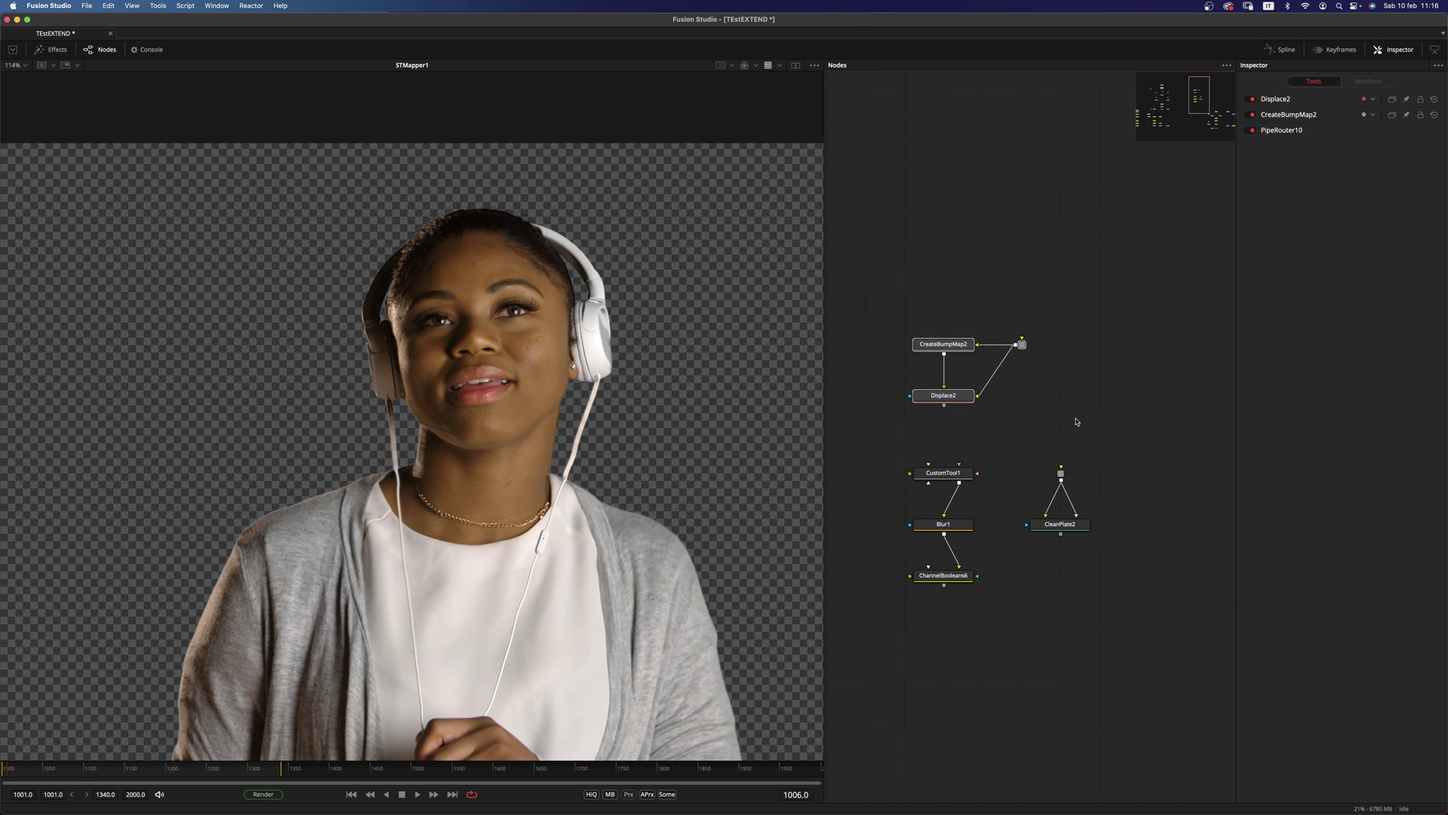
Review the UV map setup, go to the main keying tree and view ReduceNoisev51.
scroll(1049, 389, "down", 10)
scroll(1048, 388, "right", 3)
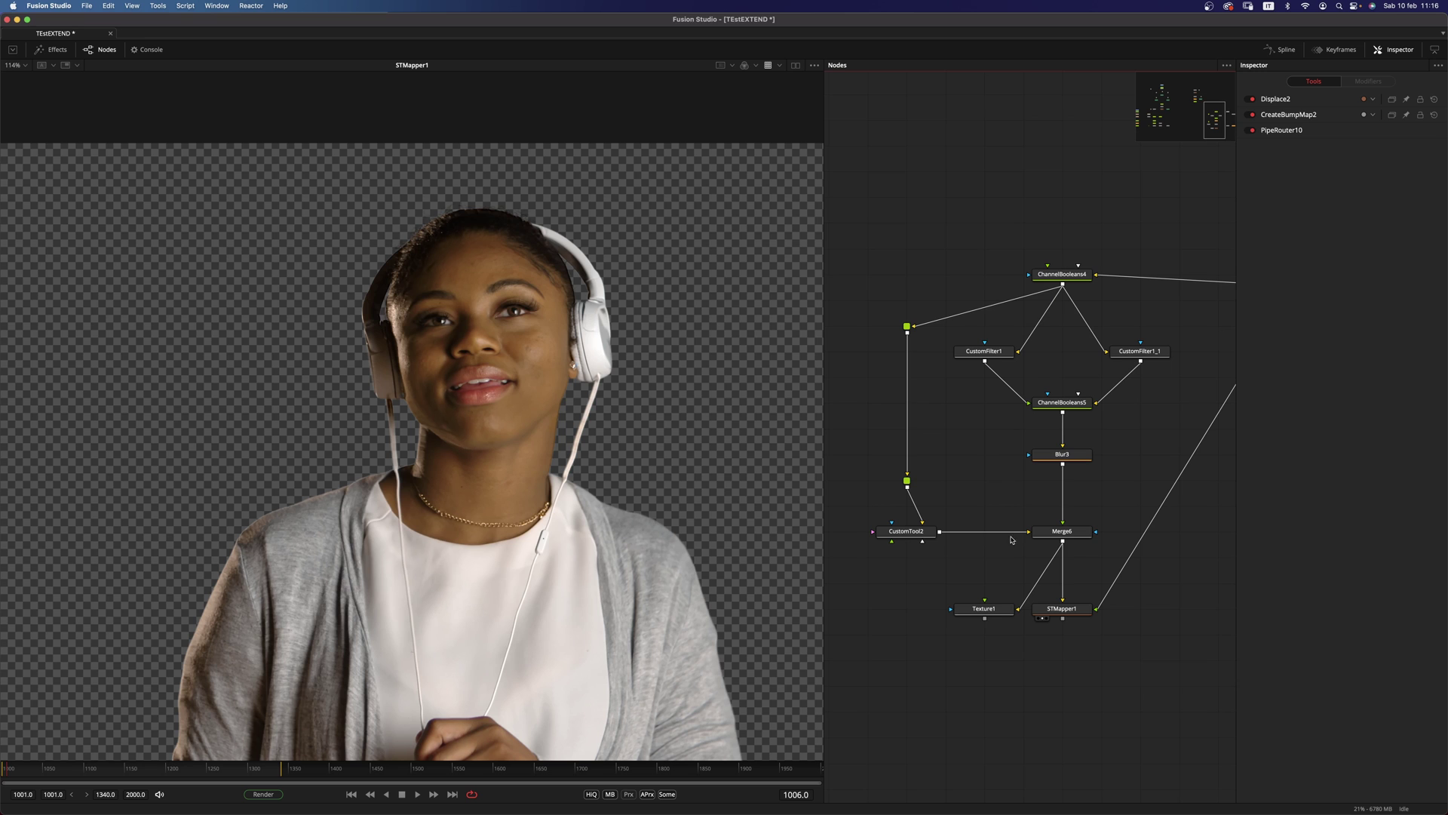
scroll(992, 504, "down", 10)
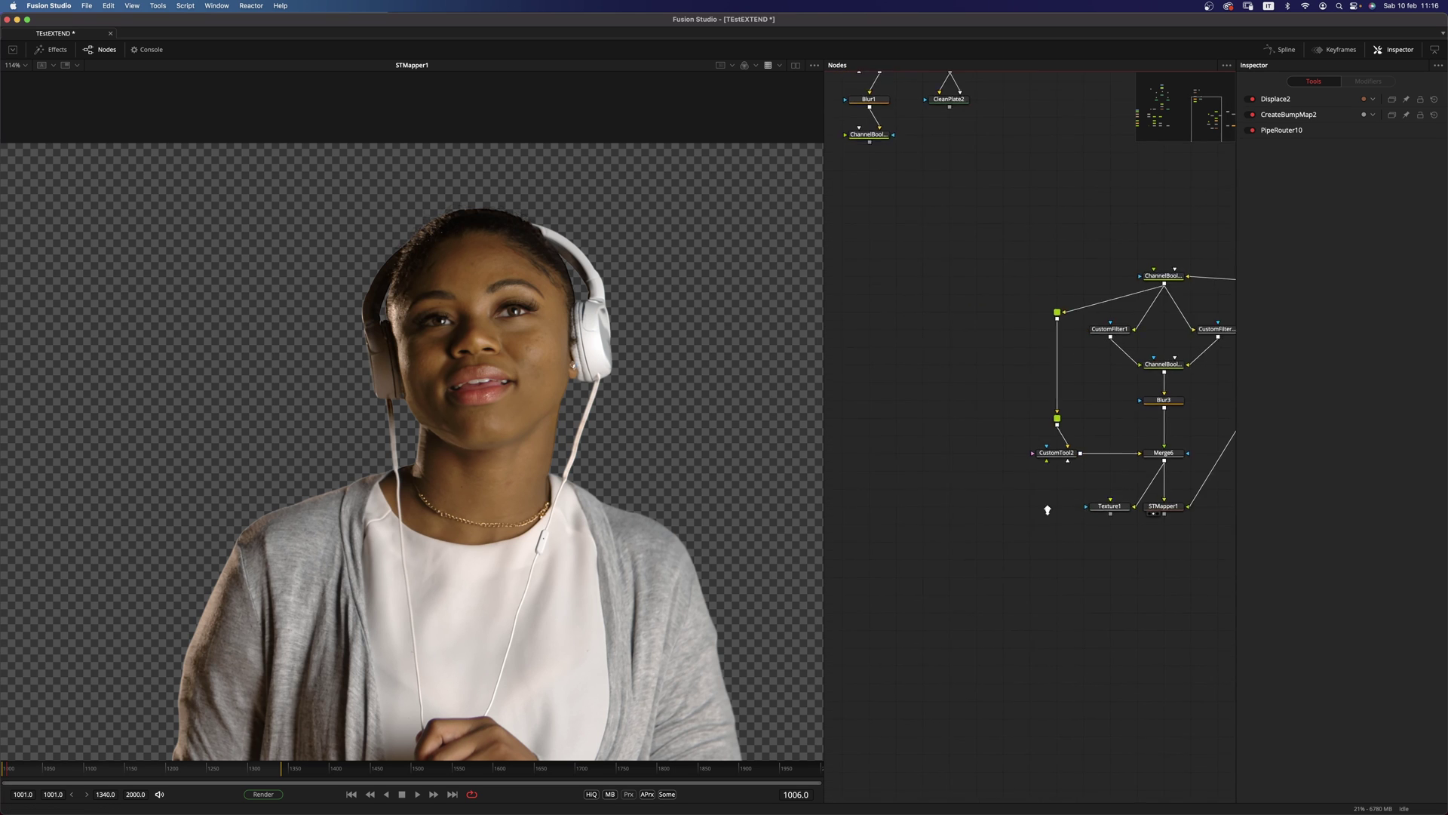
scroll(1087, 414, "up", 5)
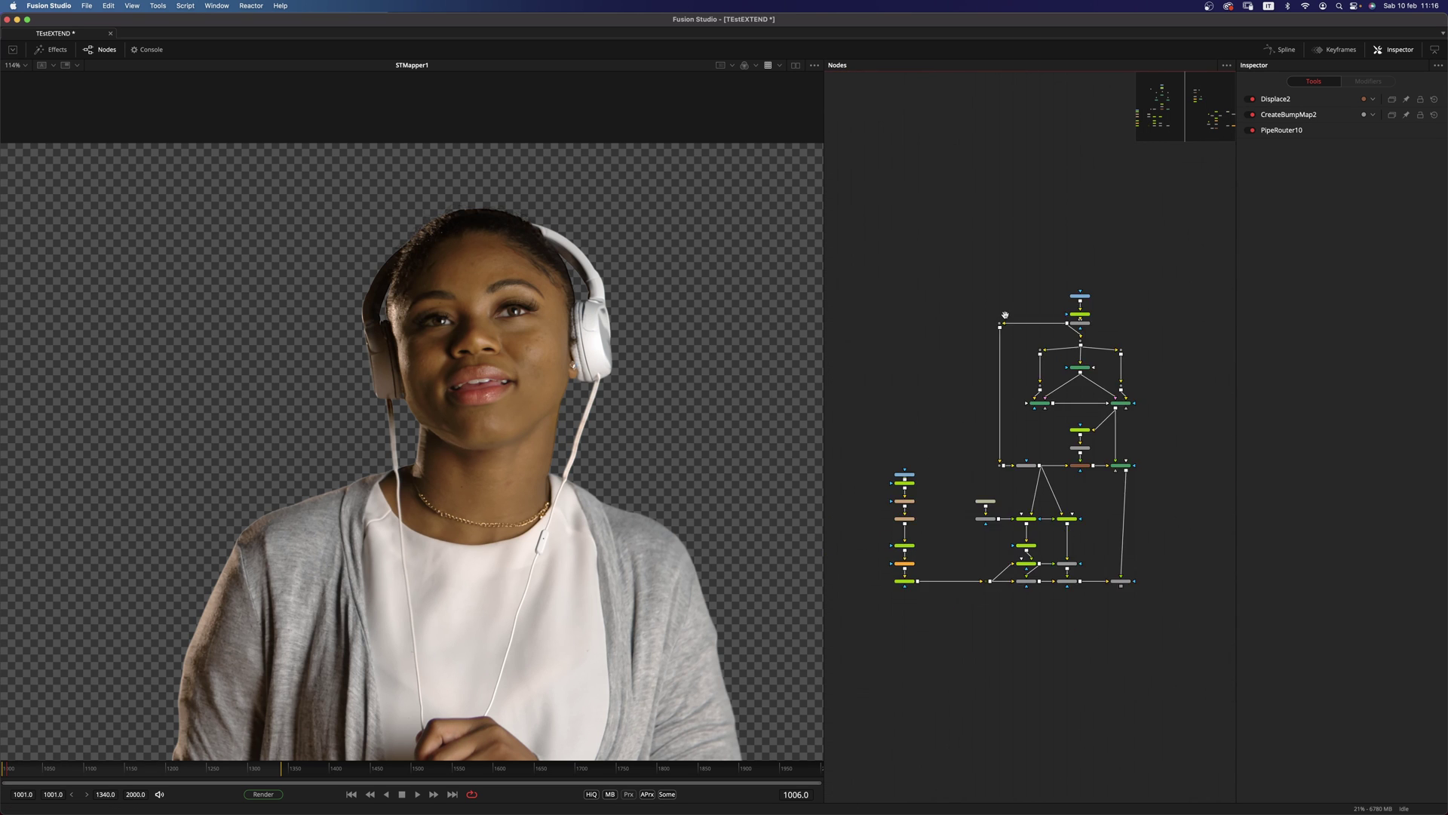
scroll(1089, 270, "up", 3)
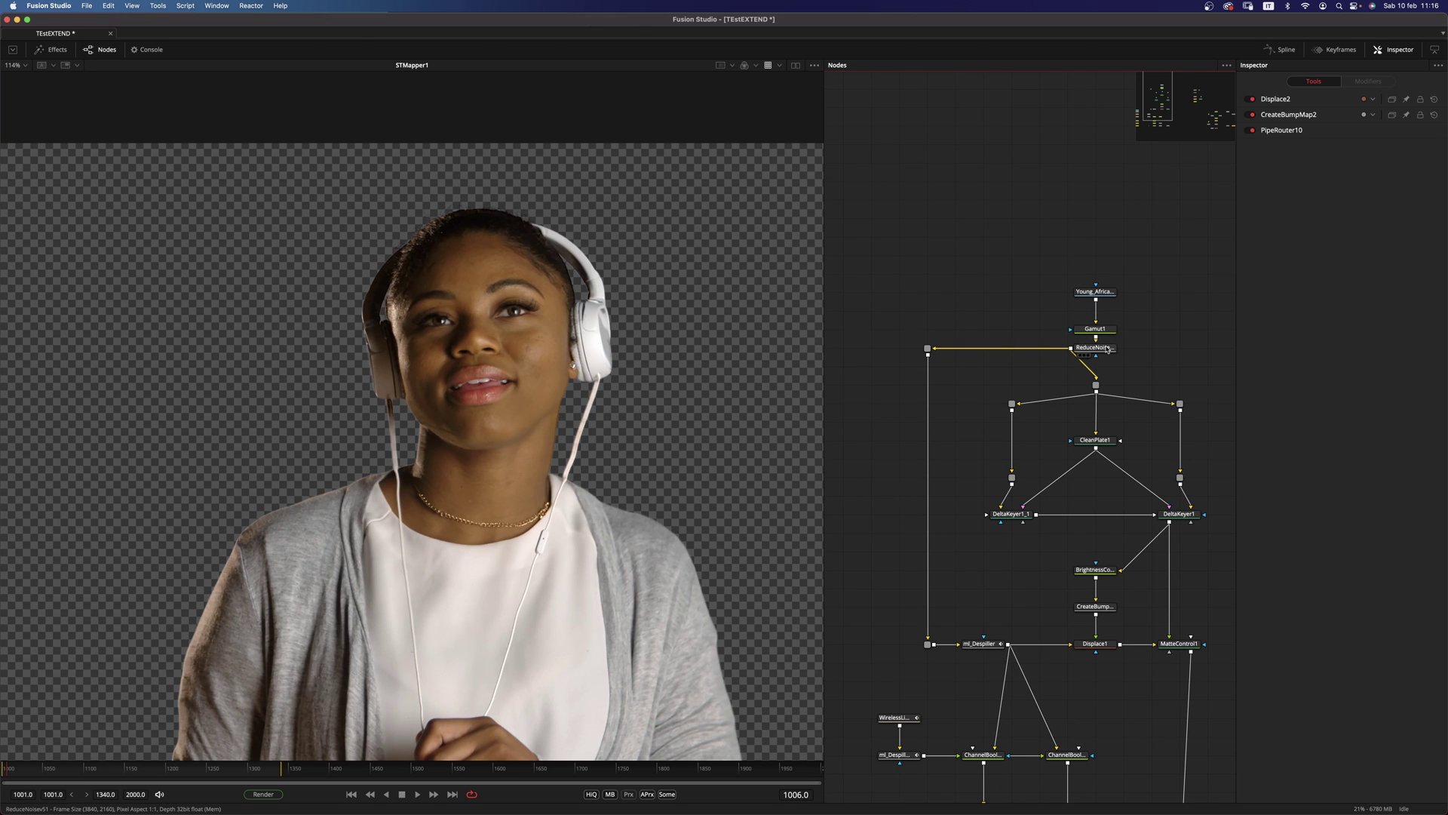
left_click_drag(714, 468, 709, 468)
left_click_drag(965, 415, 930, 263)
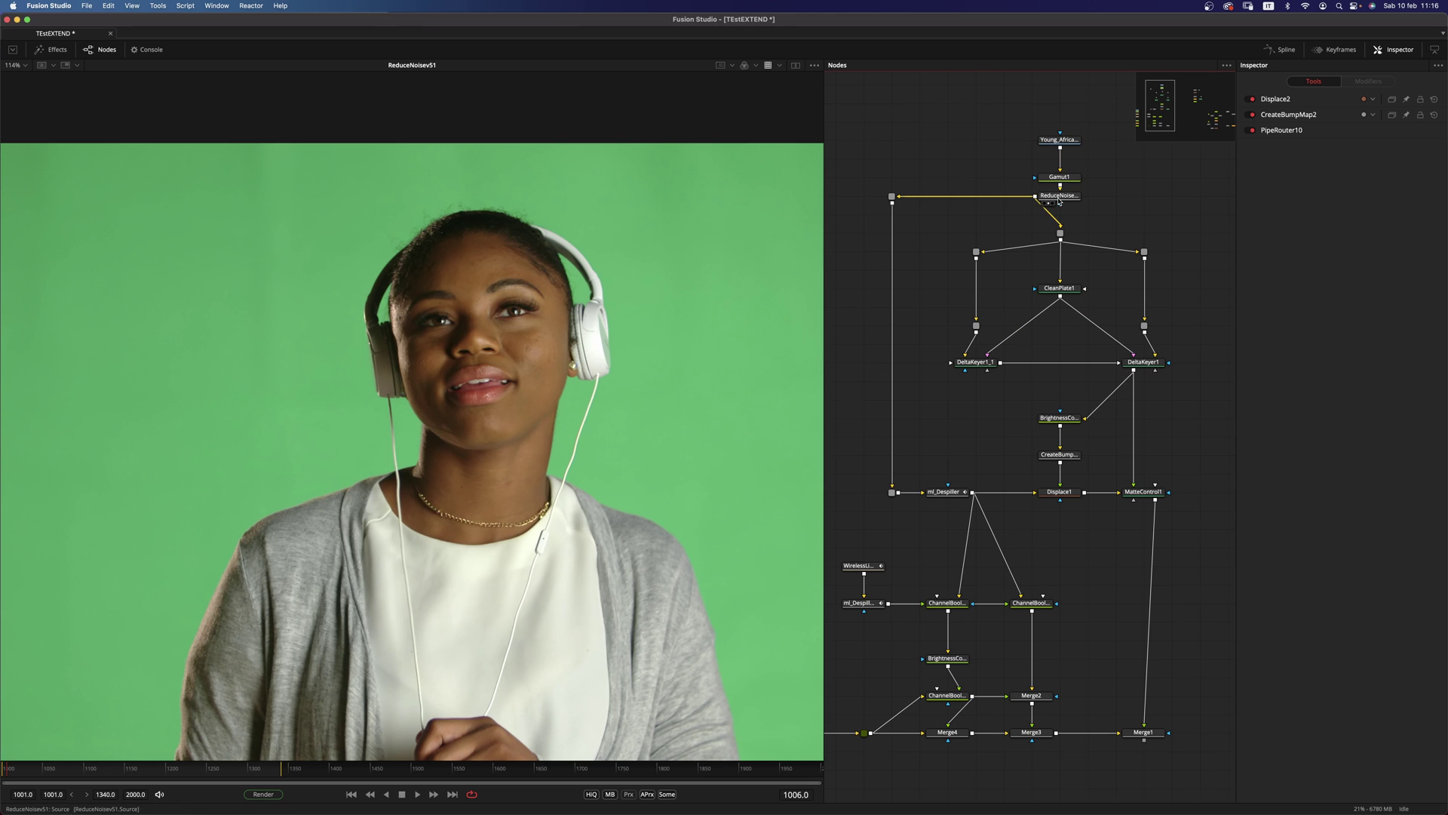
View Gamut1, check the available viewer LUTs and show Gamut1's colour space settings.
left_click_drag(1065, 179, 552, 341)
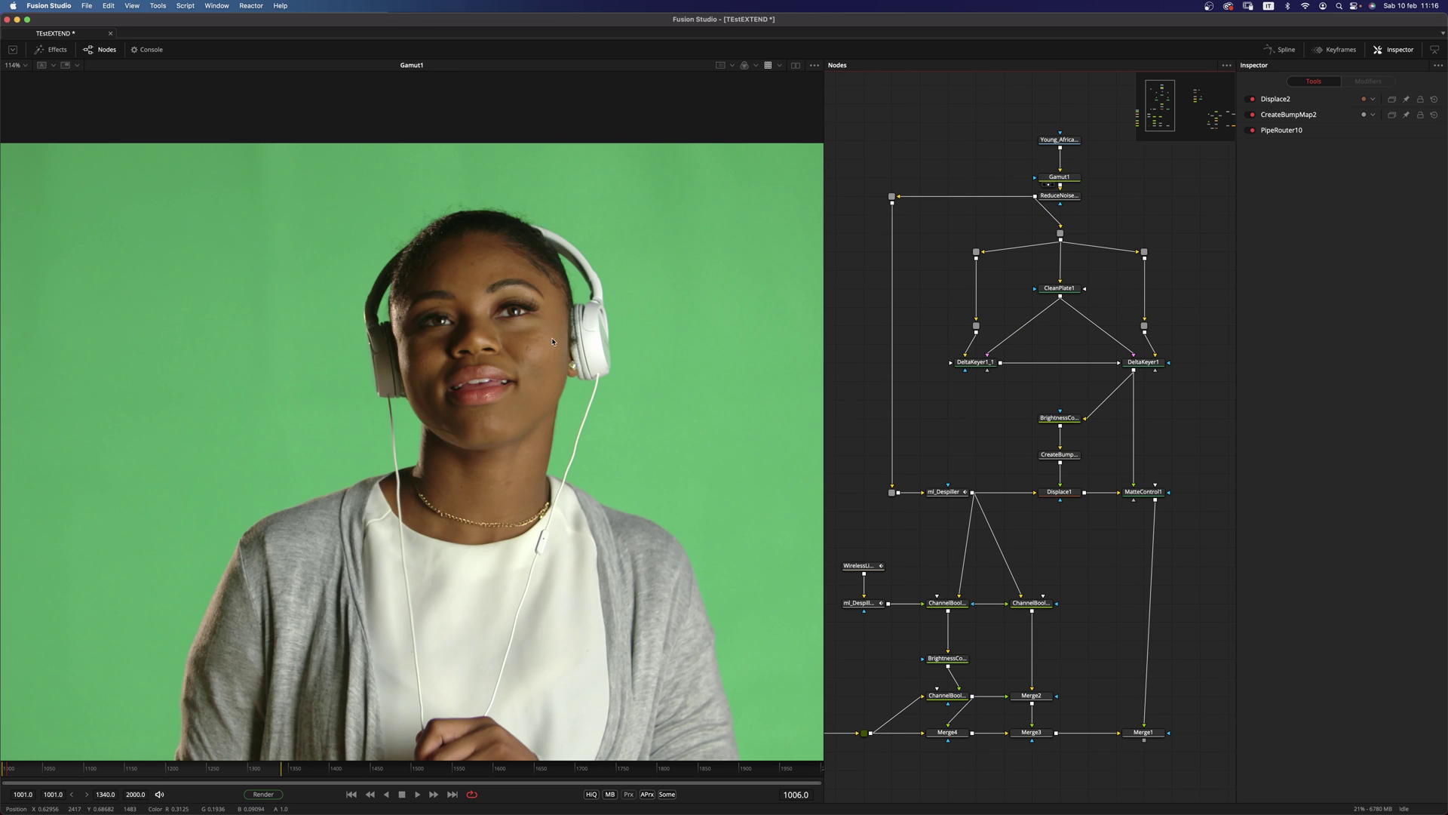
left_click(782, 68)
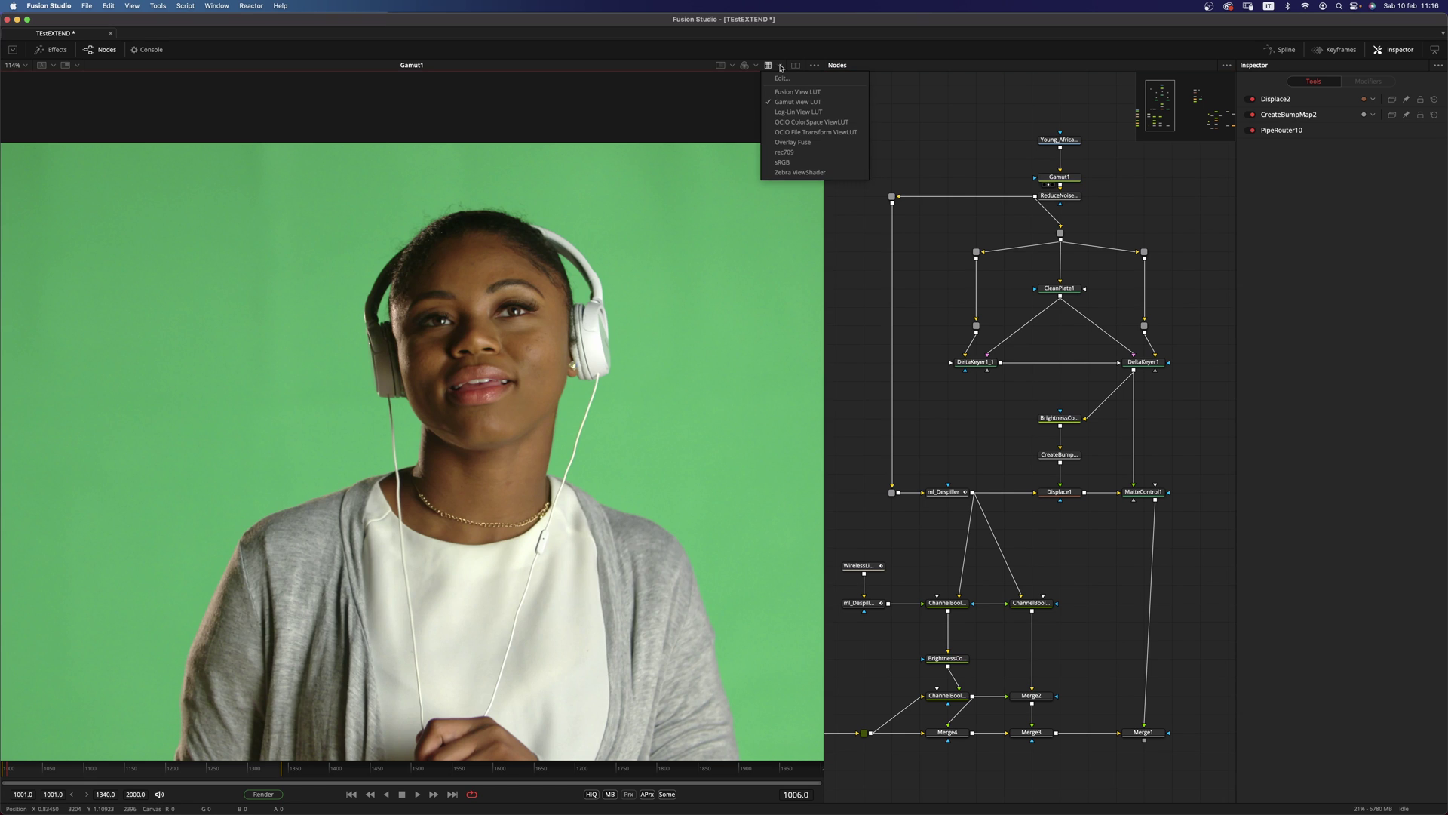
left_click(1076, 179)
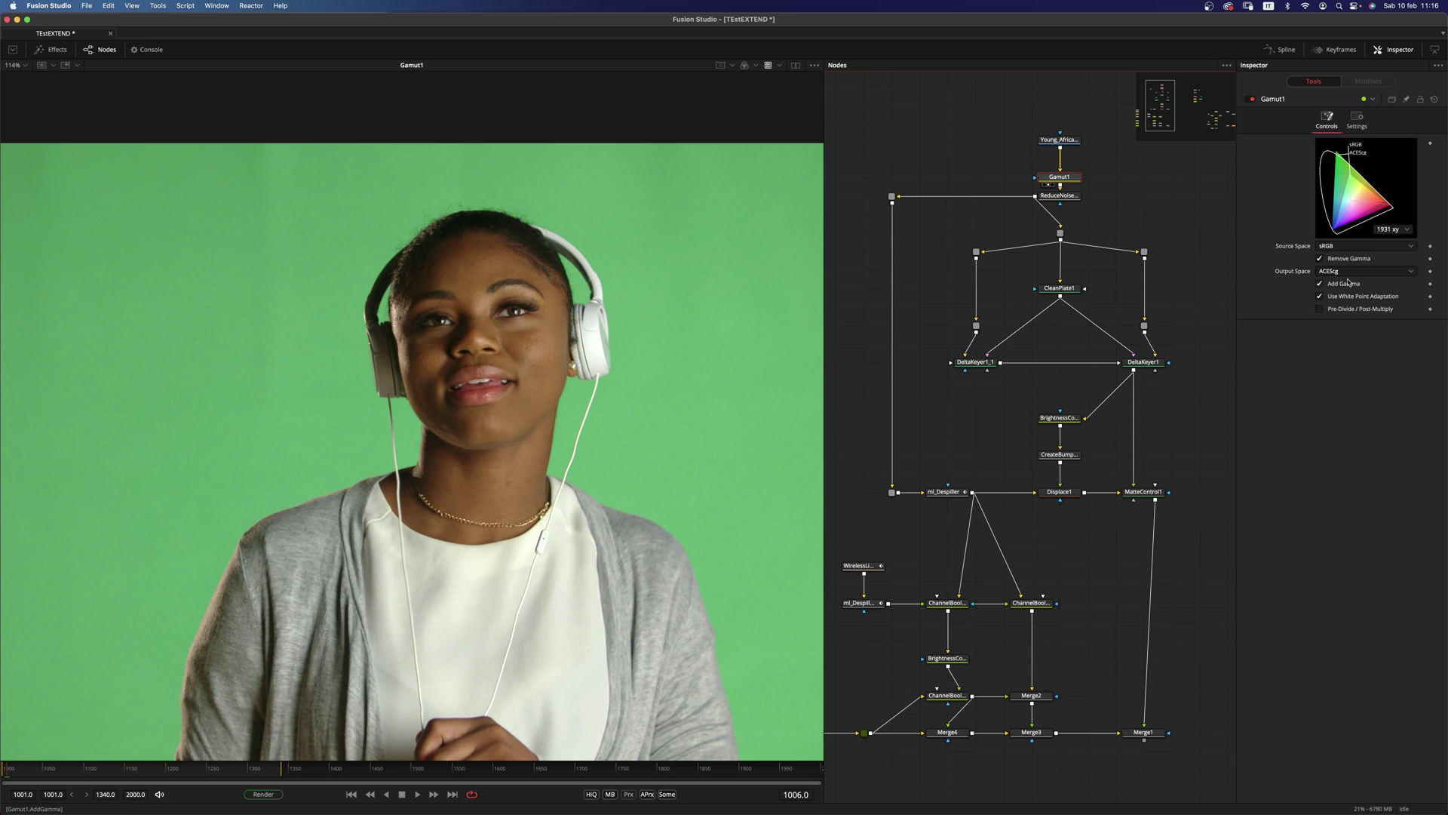
Move the footage loader and Gamut1 up to leave space above ReduceNoisev51, and view ReduceNoisev51.
left_click_drag(1073, 178, 1072, 122)
left_click(1093, 217)
left_click_drag(1066, 196, 640, 375)
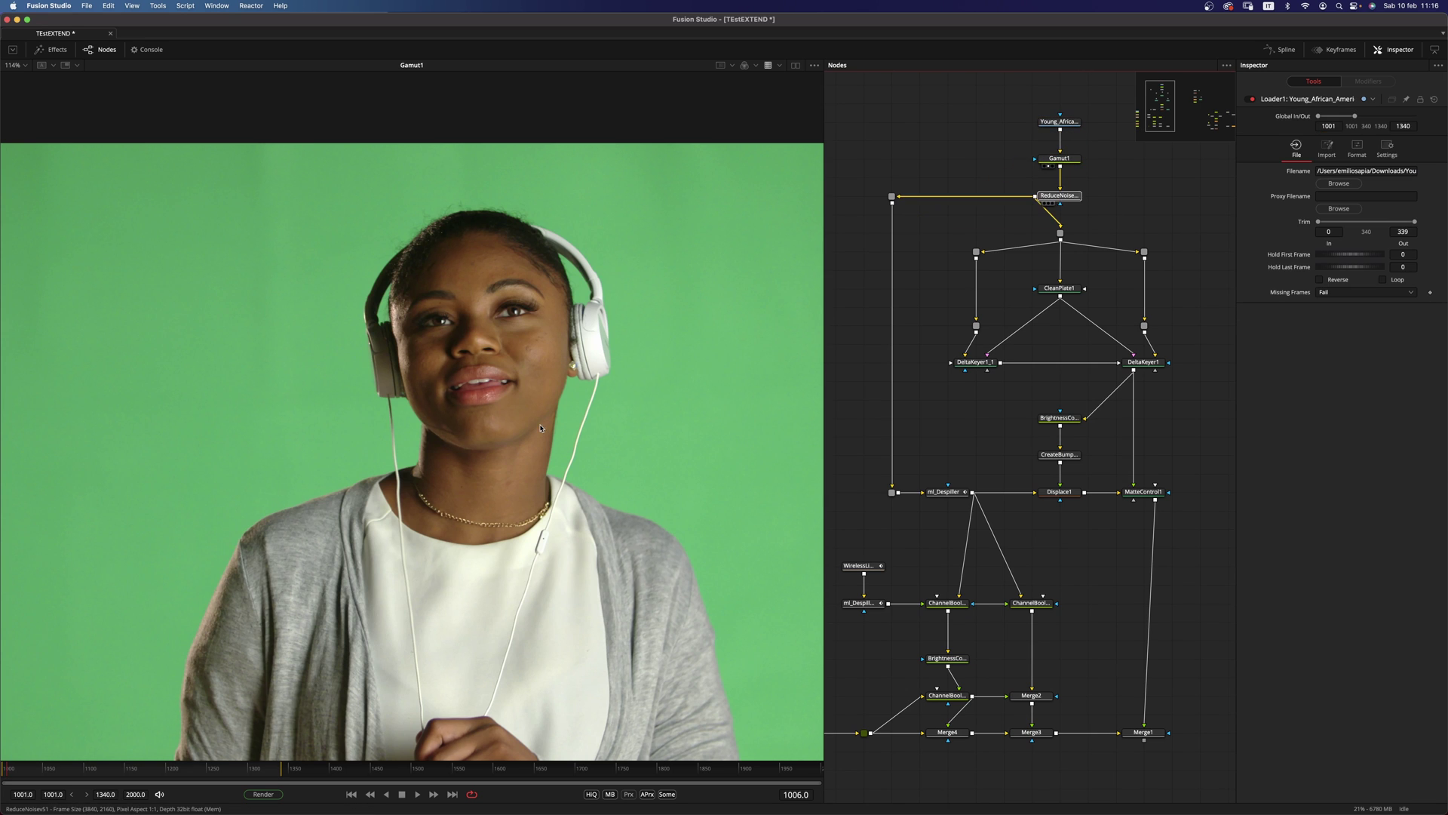
View CleanPlate1's clean green-screen plate.
scroll(944, 342, "down", 2)
scroll(1062, 238, "up", 3)
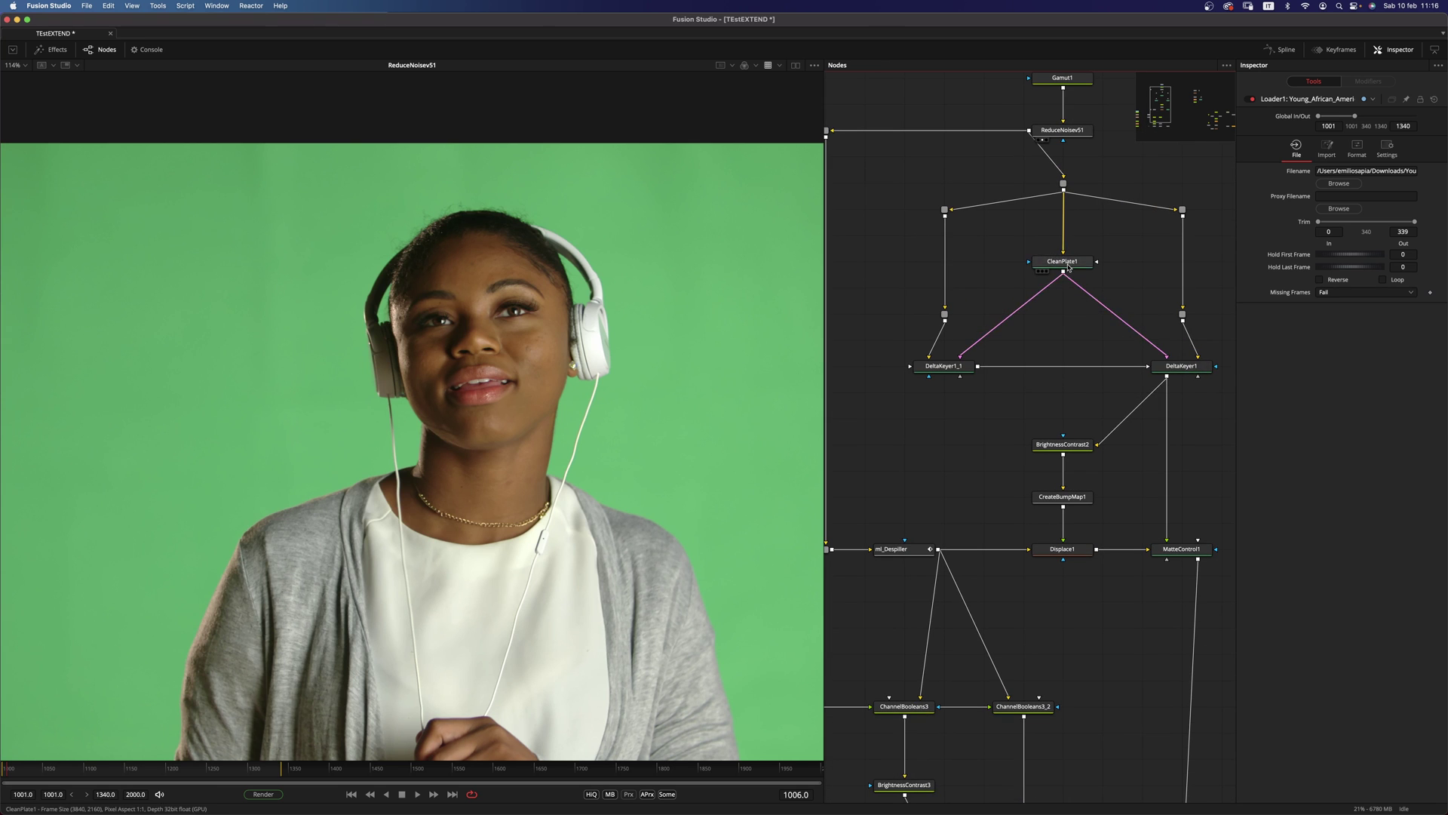
left_click_drag(1062, 261, 534, 394)
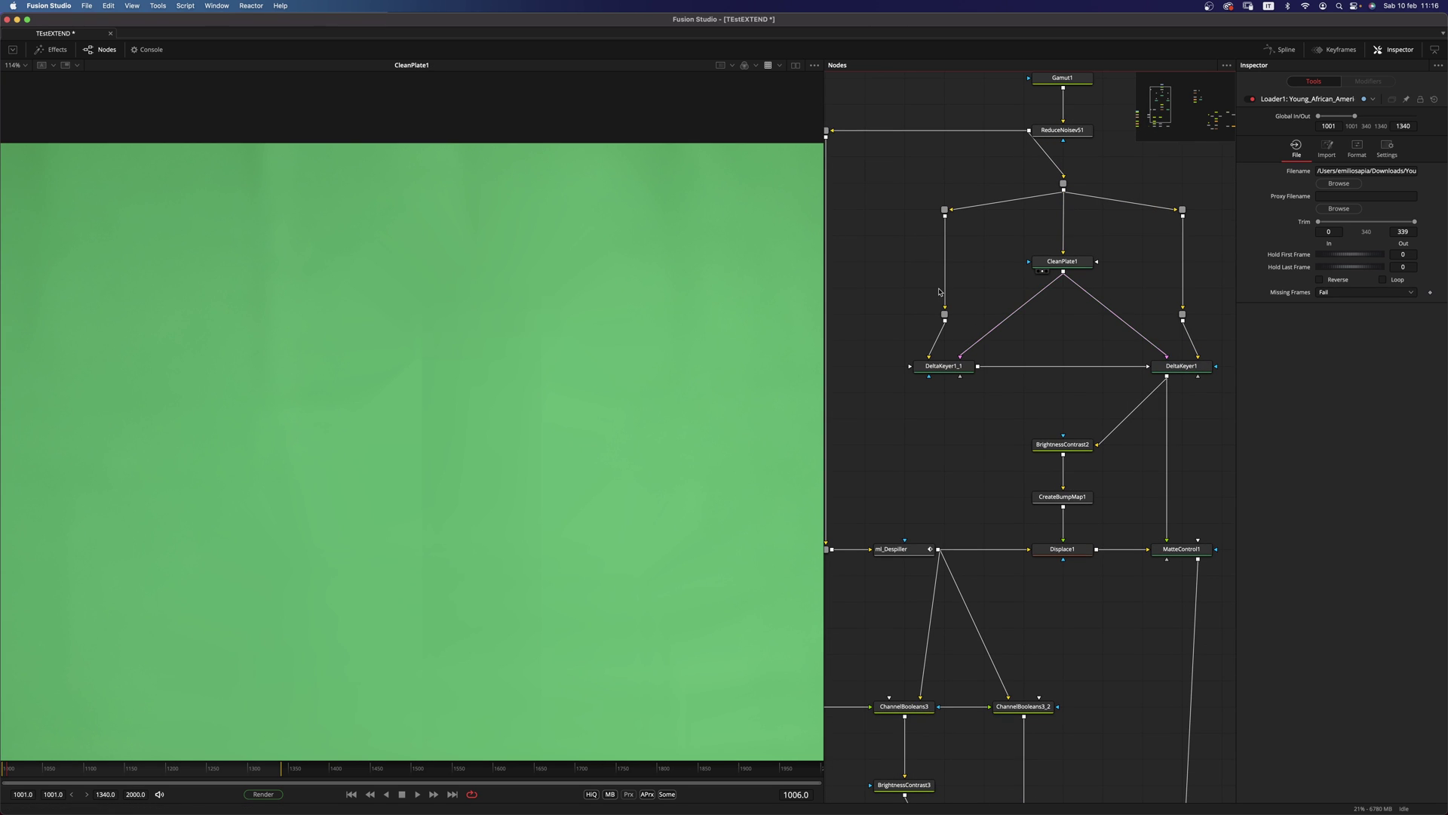
View DeltaKeyer1_1, switch the viewer to the alpha channel and examine DeltaKeyer1's matte.
left_click(943, 366)
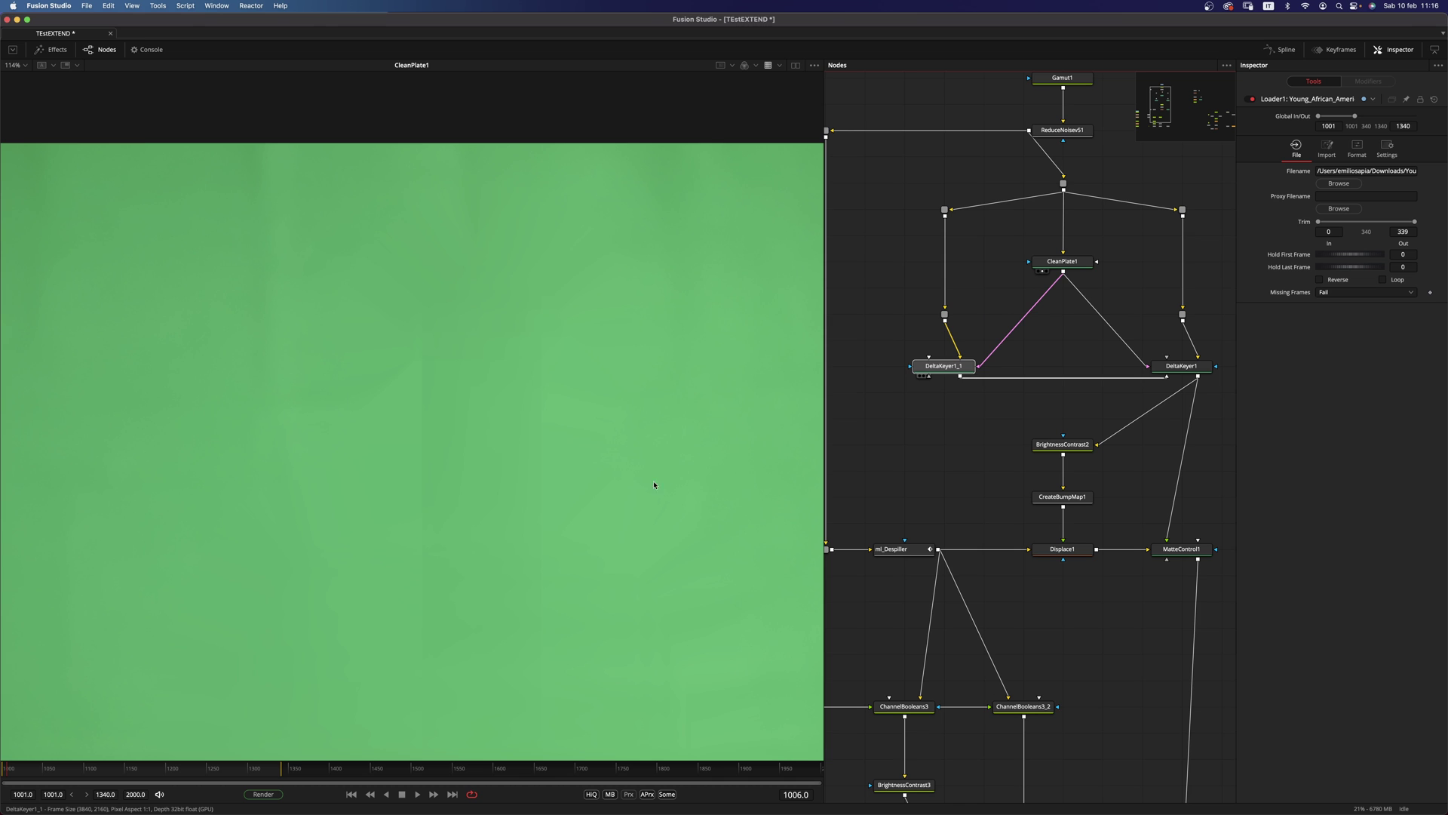
key("1")
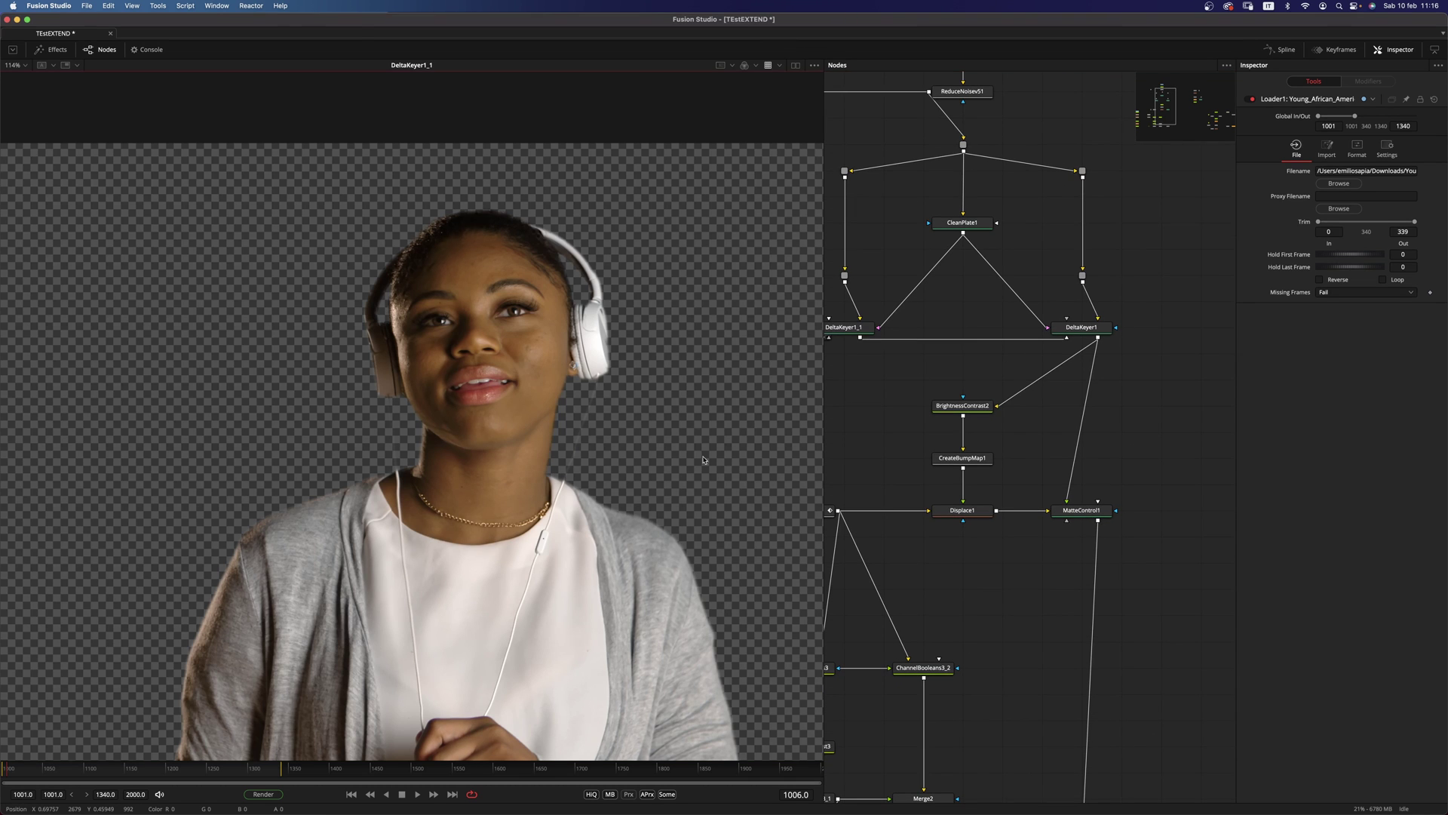
key("a")
left_click_drag(1074, 332, 495, 533)
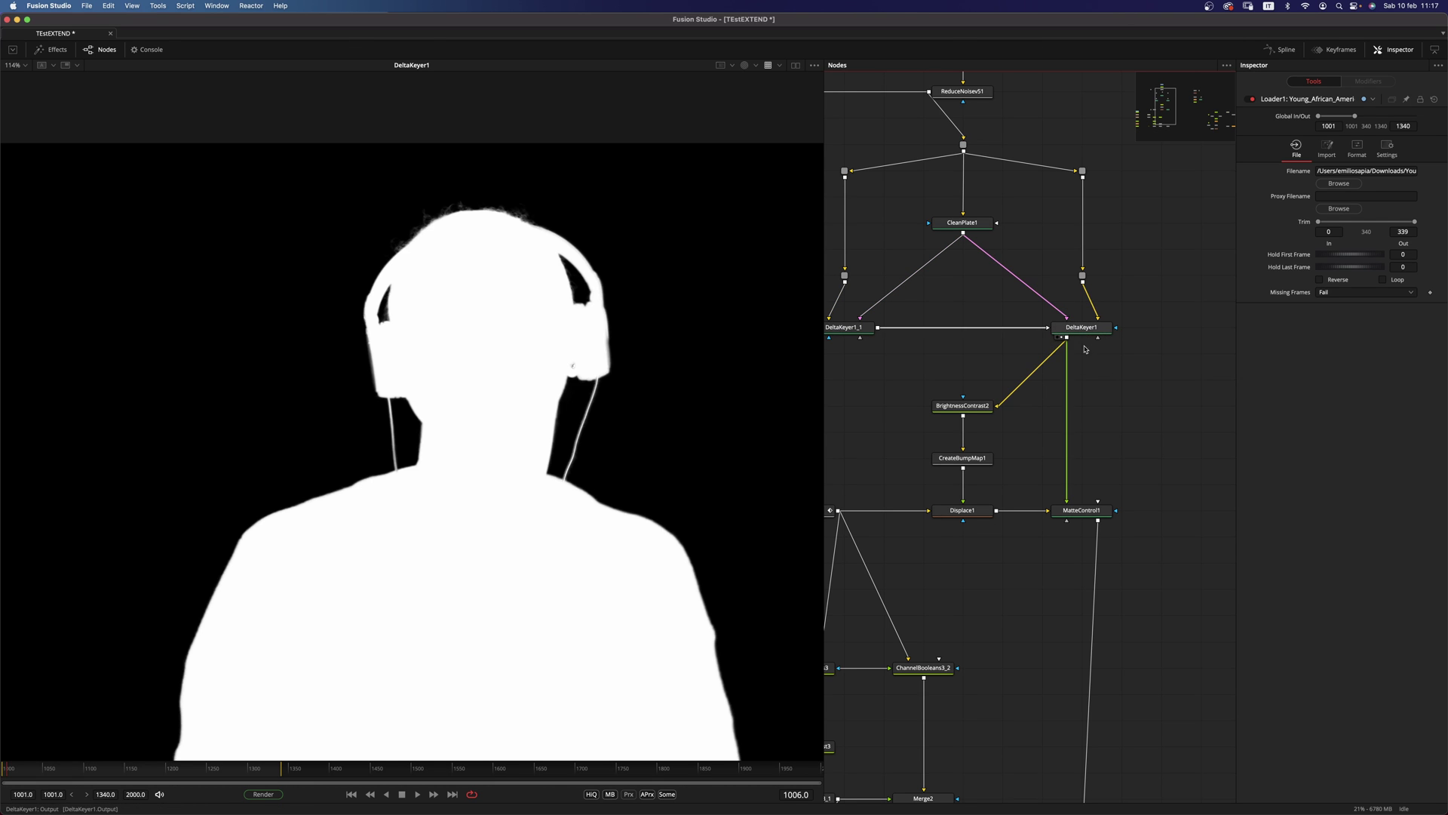
Show ml_Despiller's settings and view its despilled image in colour.
scroll(1040, 386, "down", 3)
scroll(1040, 386, "left", 3)
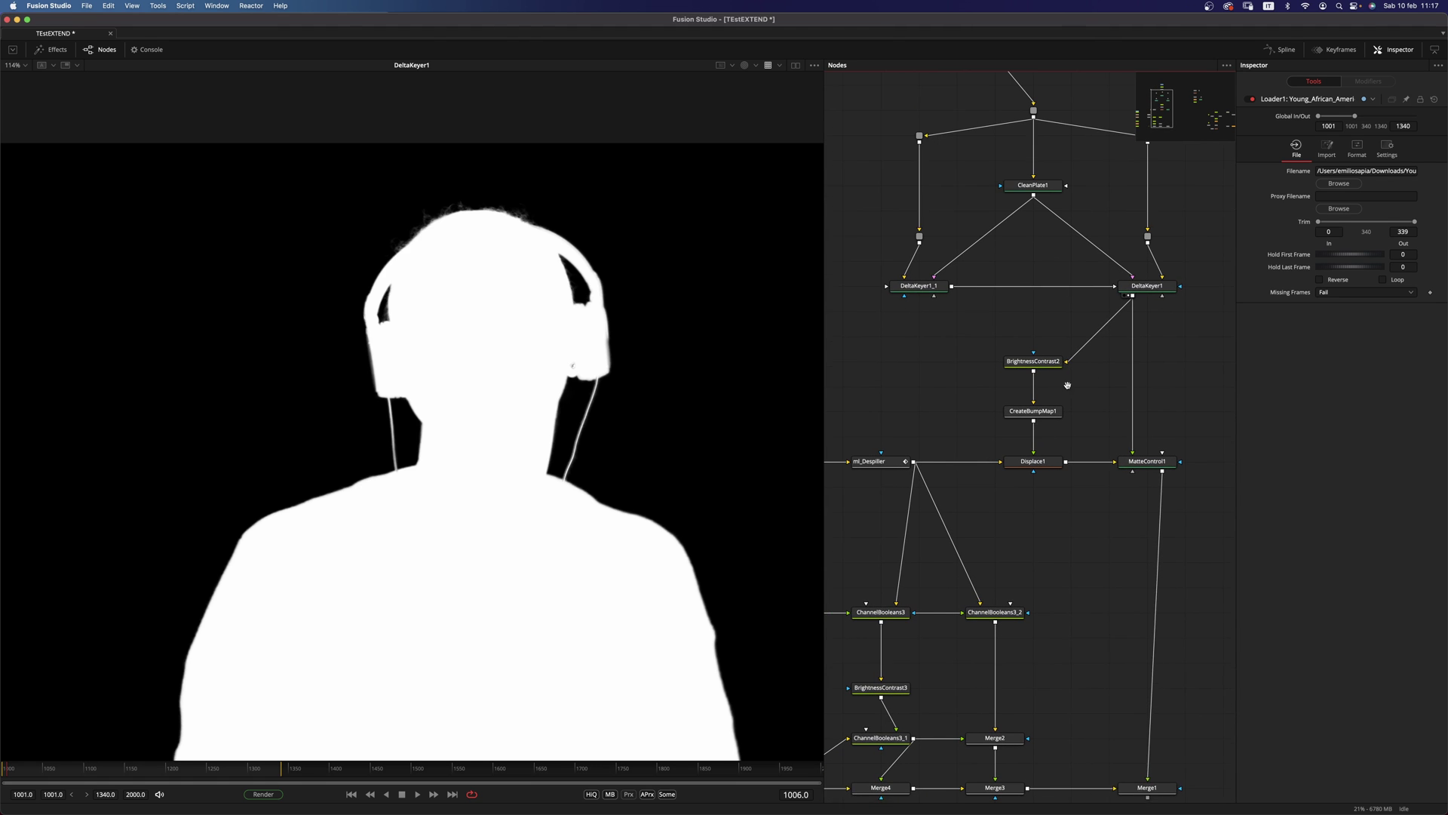
scroll(1039, 386, "left", 5)
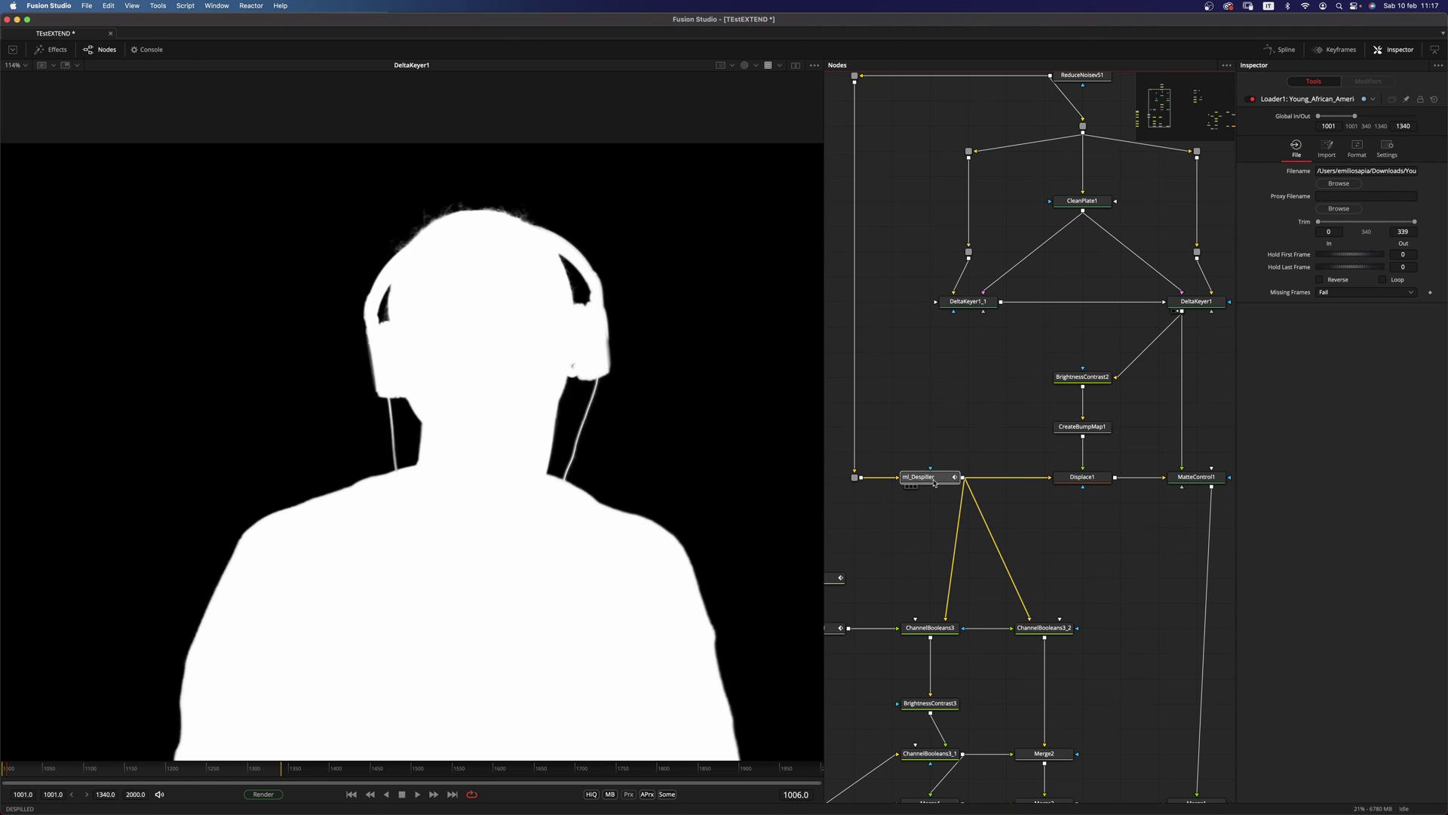
left_click(933, 479)
left_click_drag(934, 479, 459, 585)
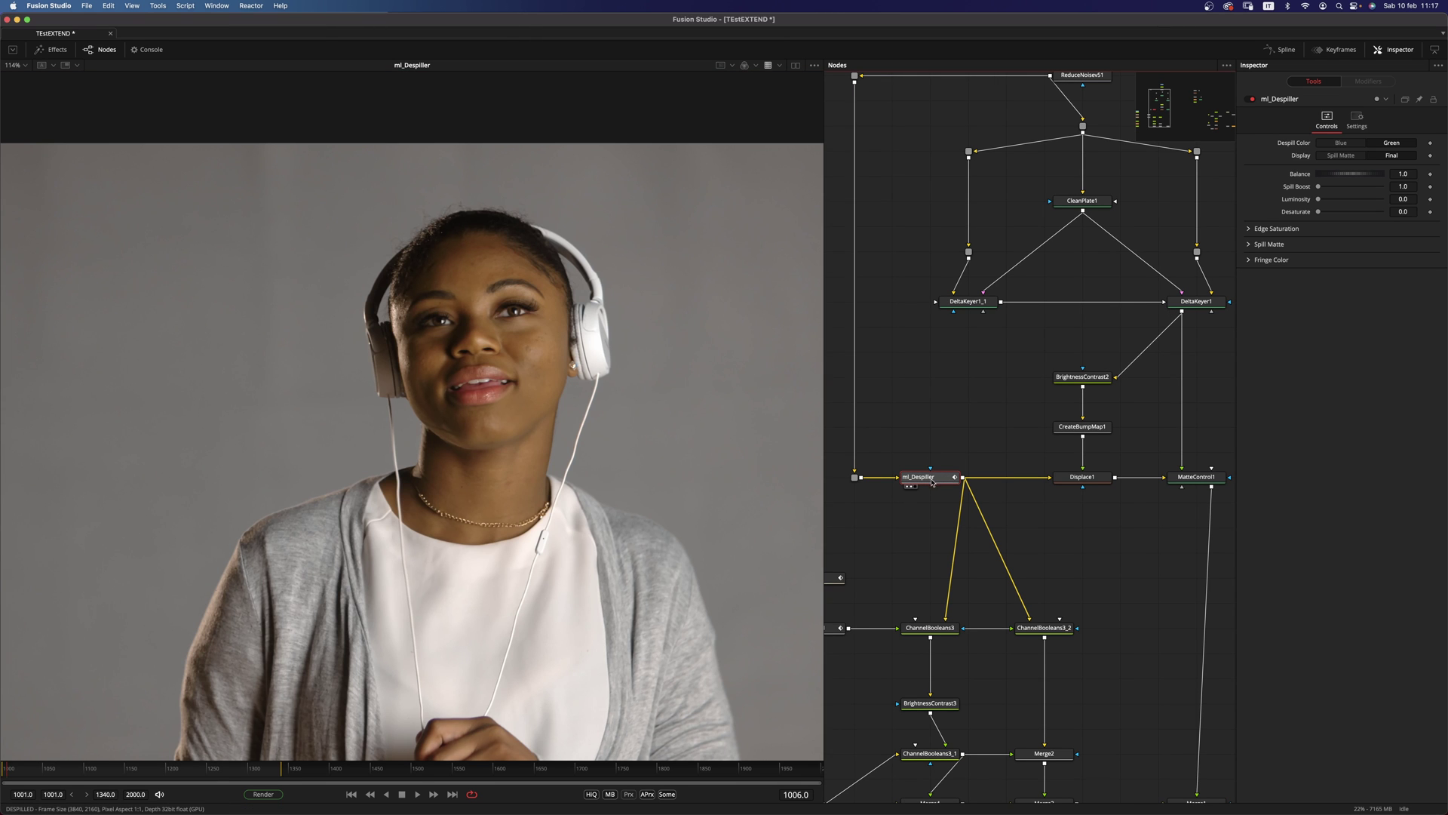
View Displace1 and MatteControl1 in turn, and show MatteControl1's matte settings.
scroll(958, 494, "right", 4)
scroll(975, 518, "right", 4)
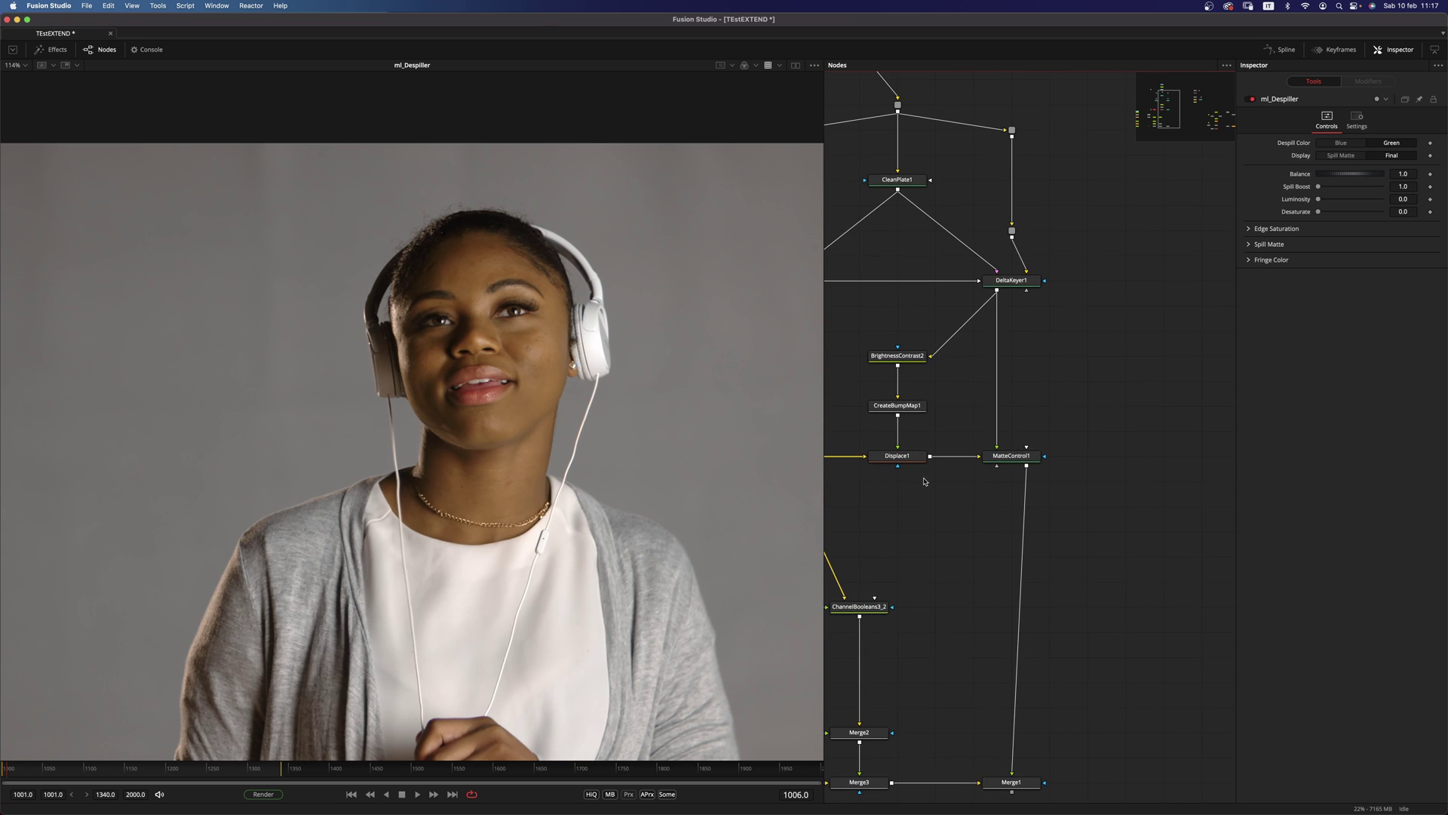
scroll(925, 475, "down", 3)
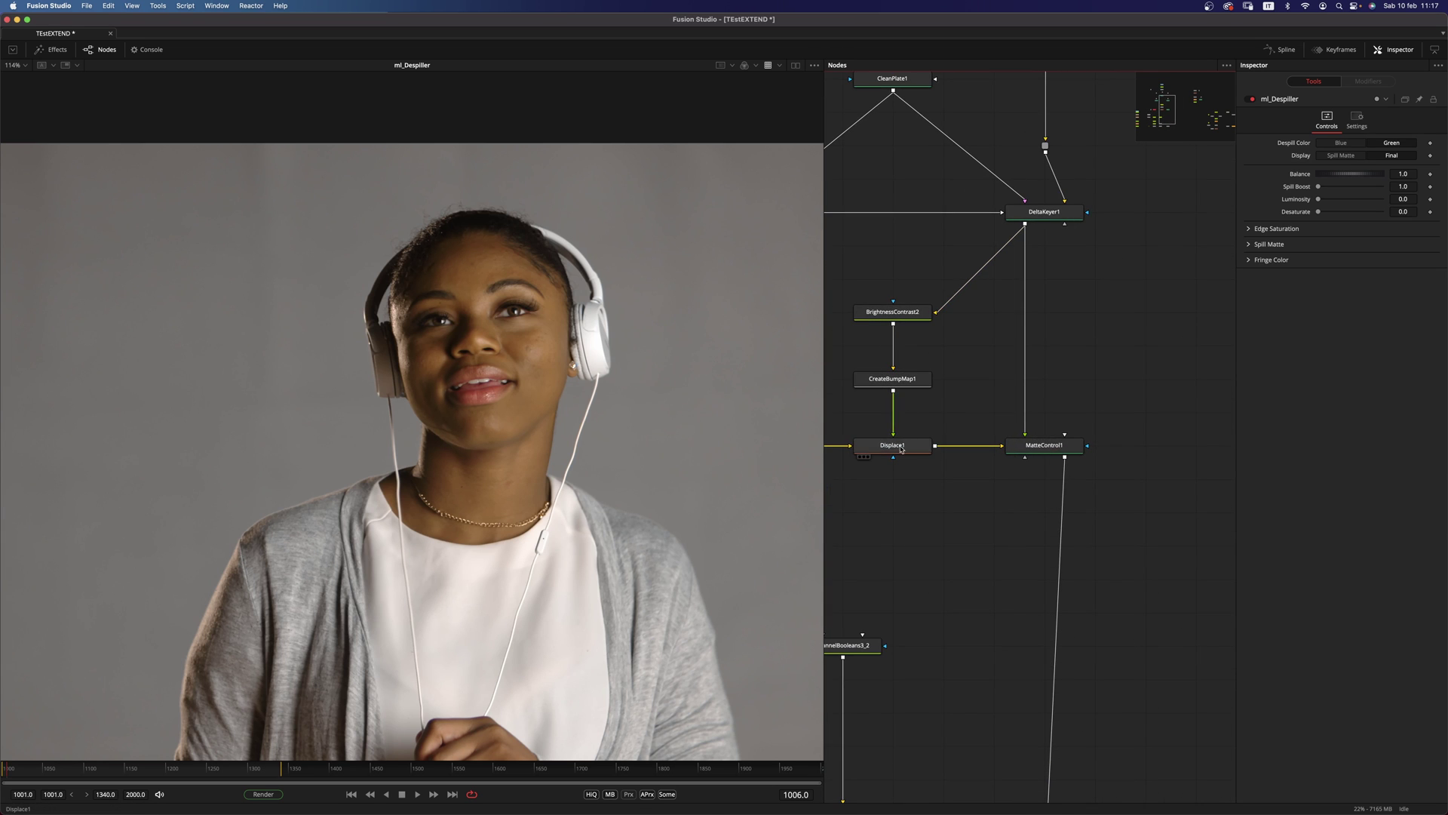
left_click(860, 456)
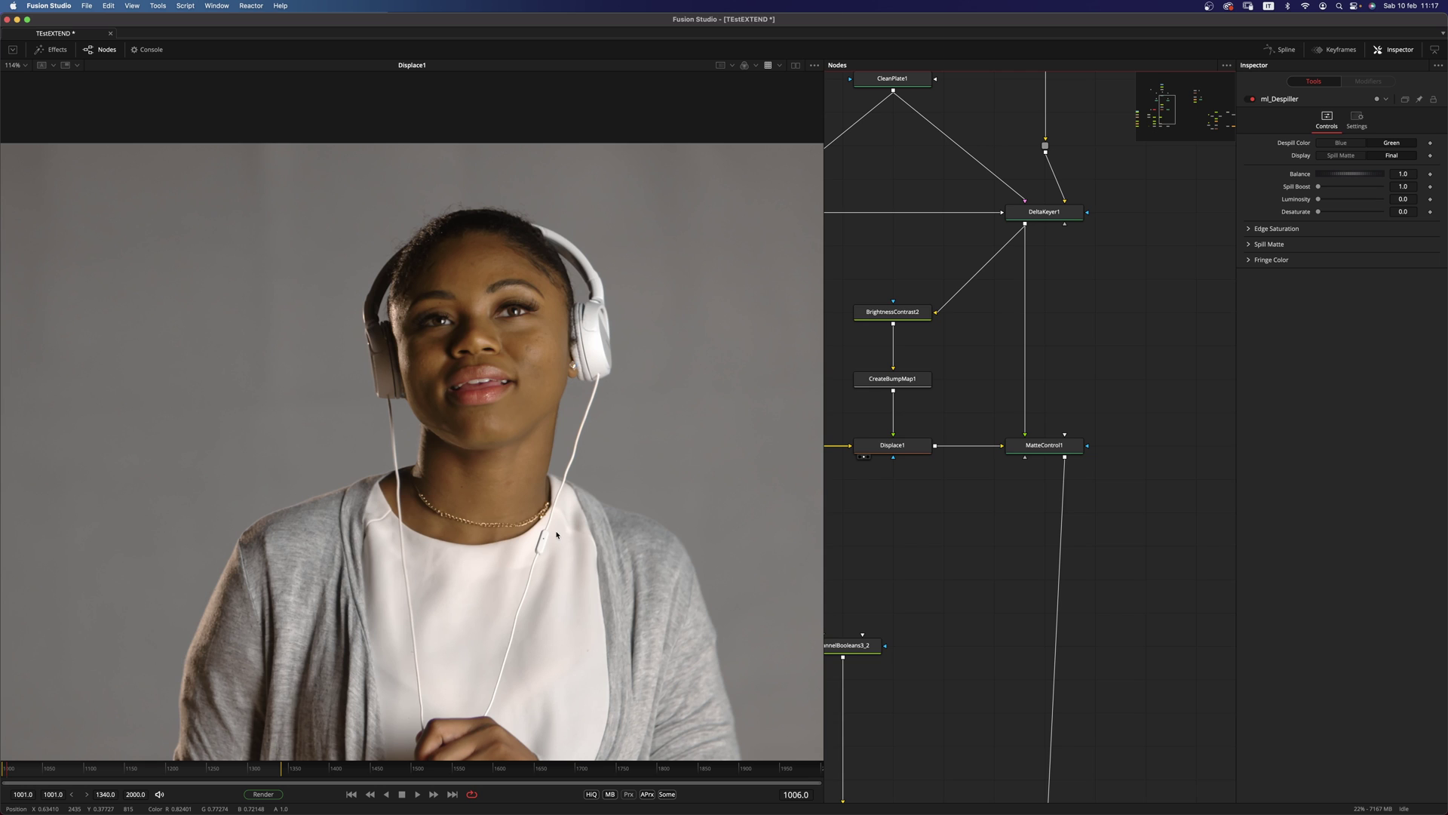
left_click(1044, 452)
key("1")
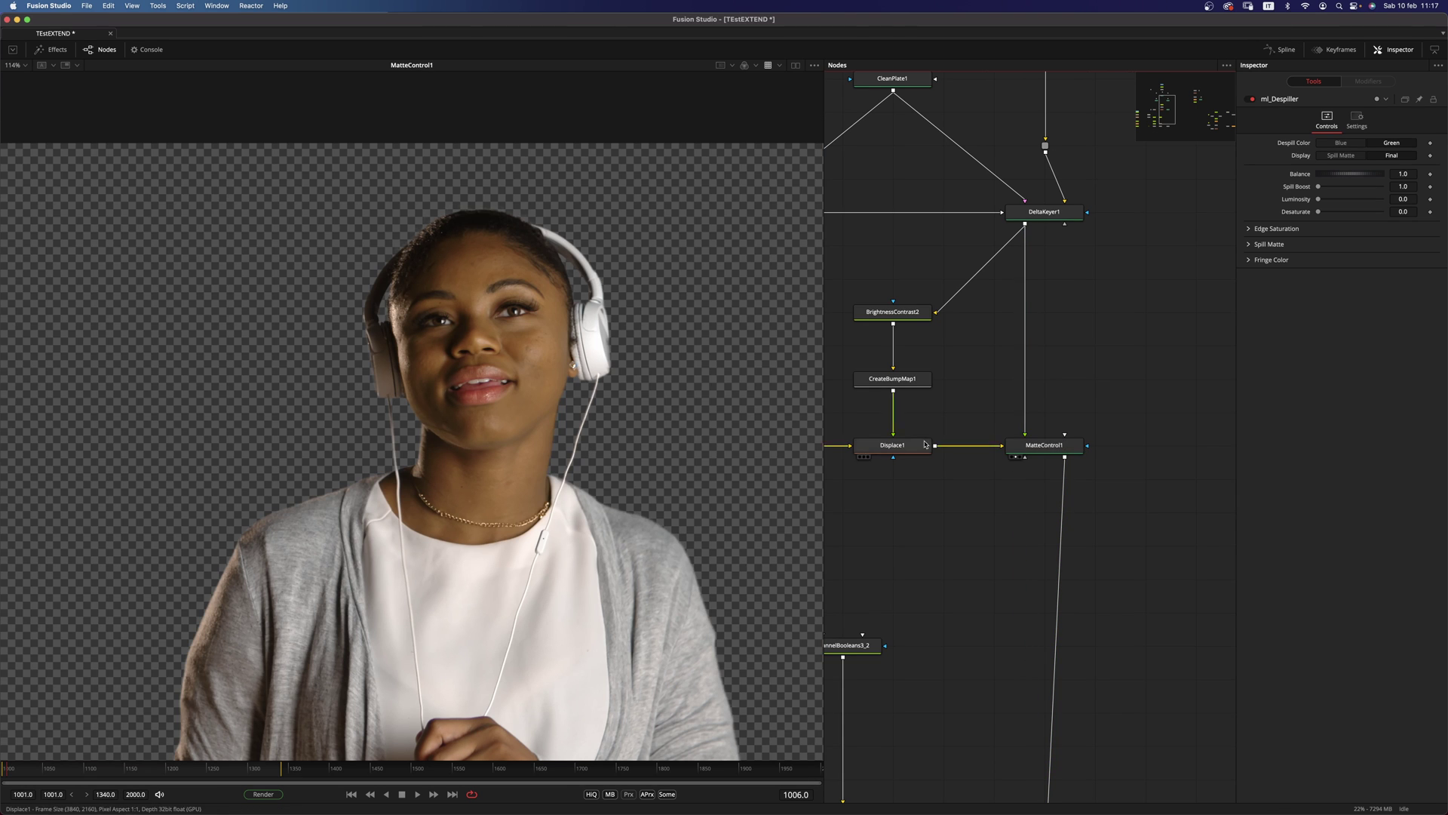
left_click(1034, 451)
left_click_drag(1032, 452, 1079, 366)
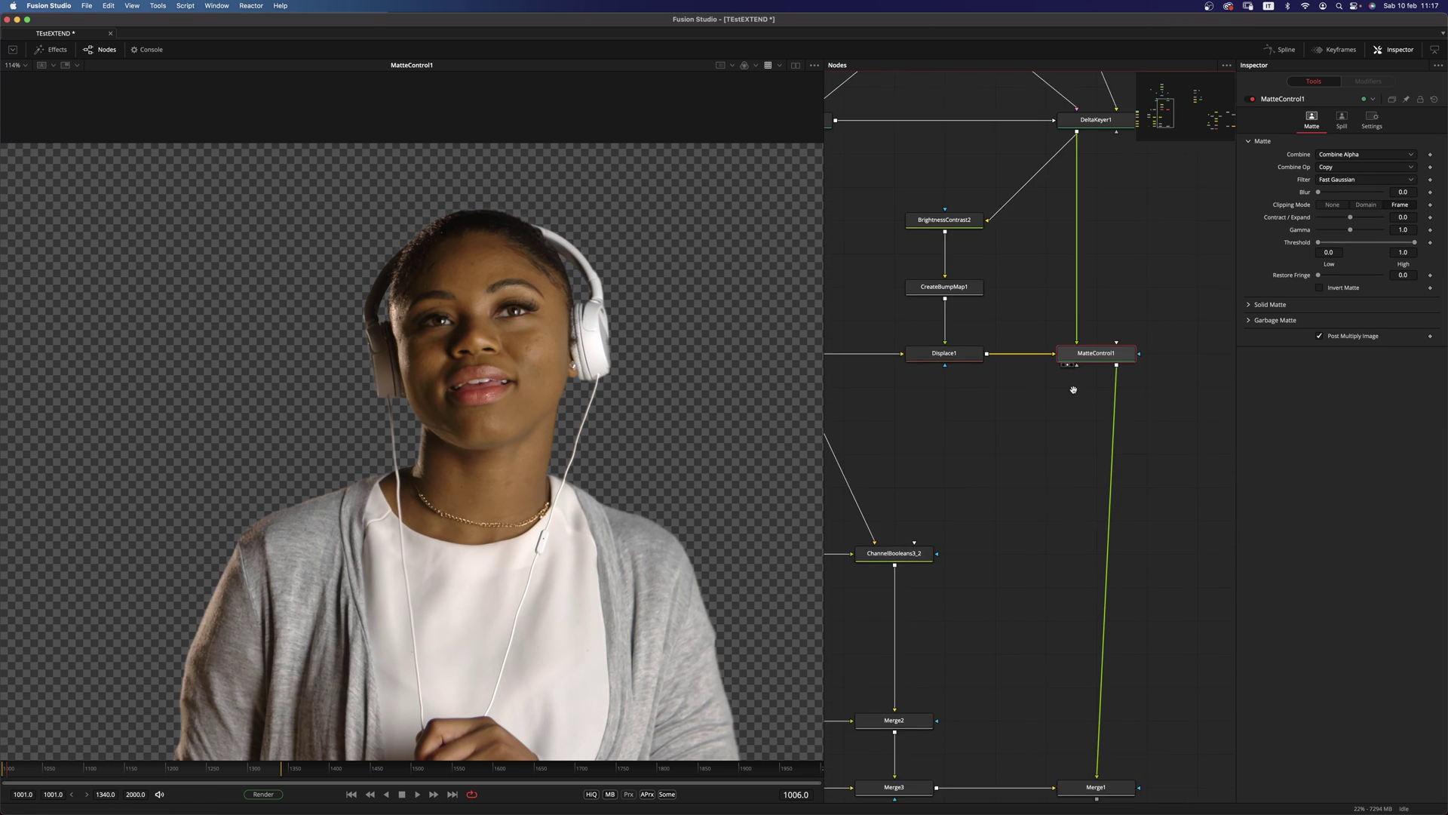
Select the group of nodes from WirelessLink1 and ml_Despiller_1 through to Merge4 and Merge3.
scroll(1074, 387, "down", 3)
scroll(1028, 458, "left", 5)
scroll(1027, 458, "down", 3)
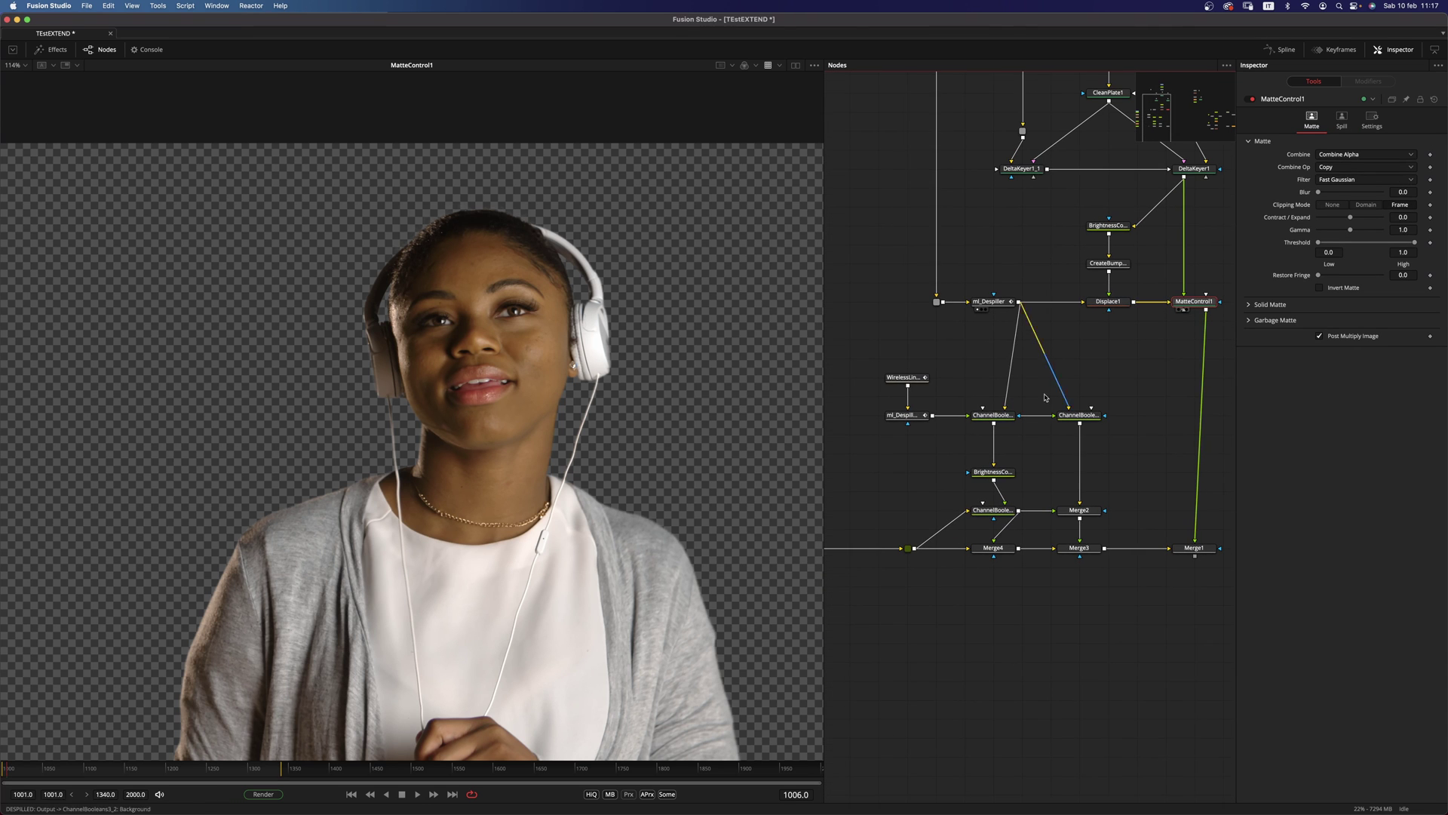
left_click_drag(865, 344, 1131, 600)
View the kitchen background from Instance_BrightnessContrast1 with the whole frame visible.
scroll(980, 566, "left", 4)
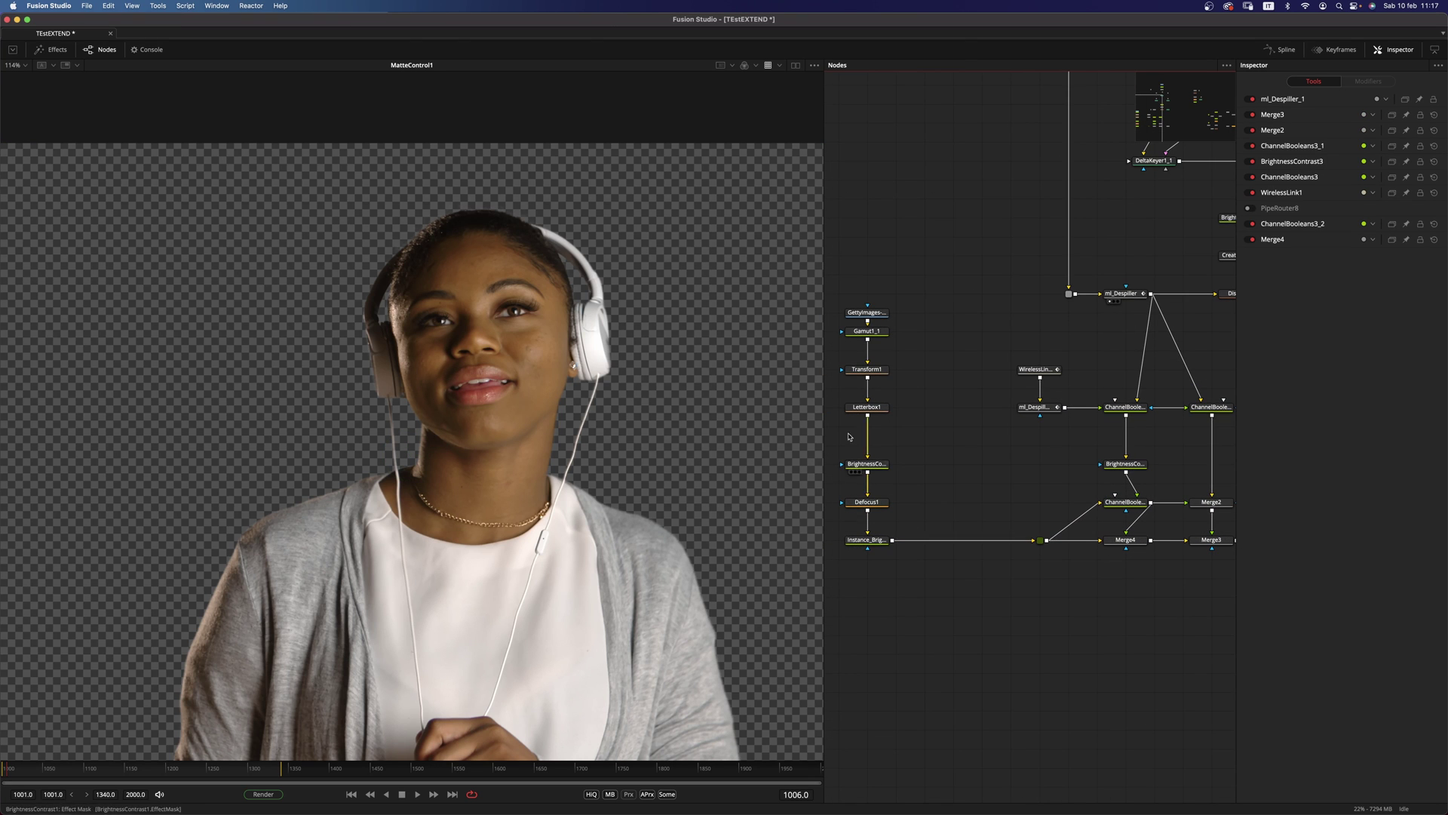
left_click_drag(522, 578, 438, 590)
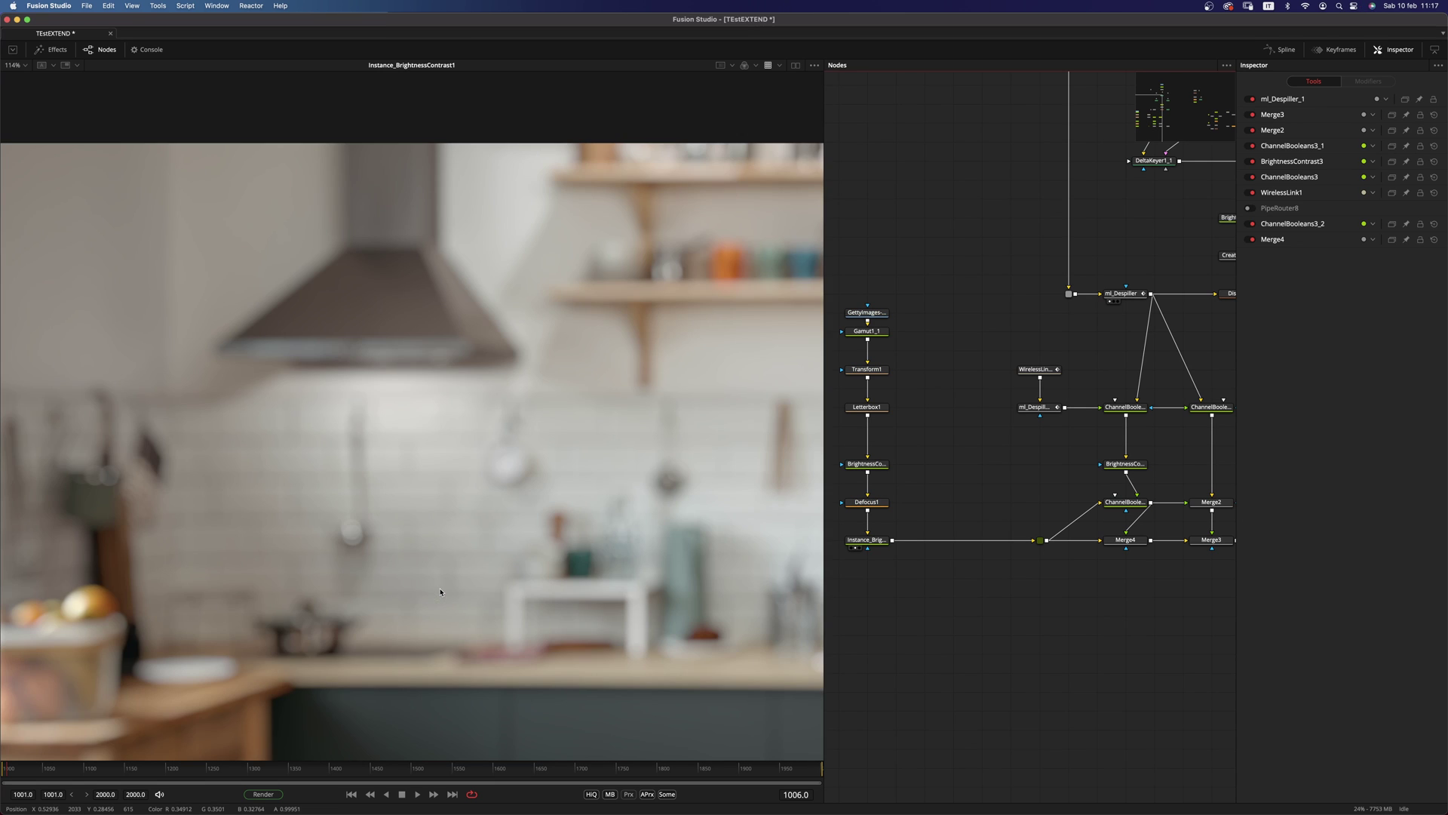
scroll(420, 540, "down", 5)
scroll(420, 537, "up", 2)
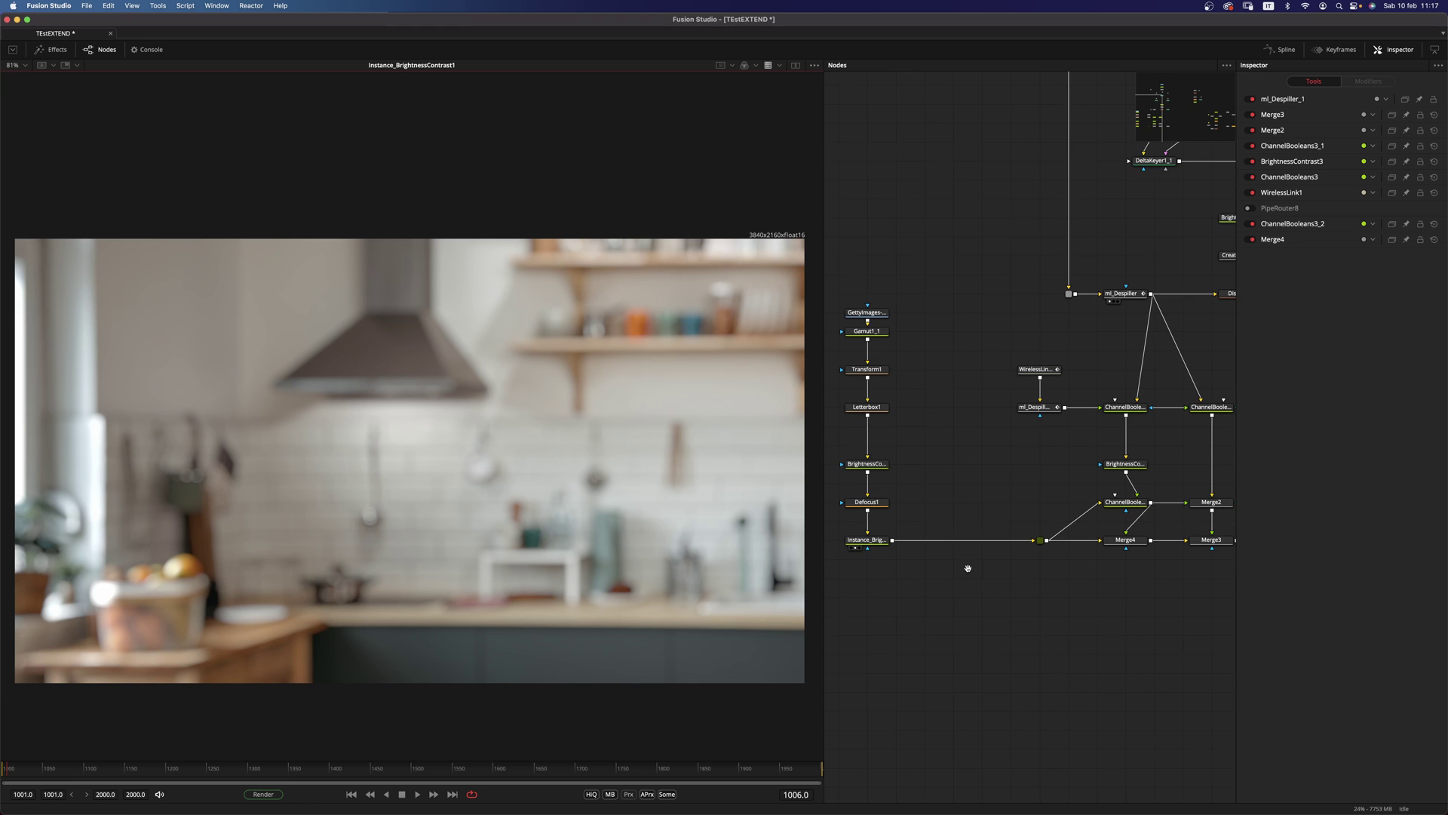
View the despilled subject from ml_Despiller, followed by the despilled backing from ml_Despiller_1.
scroll(950, 528, "right", 5)
scroll(906, 460, "up", 3)
scroll(905, 460, "up", 3)
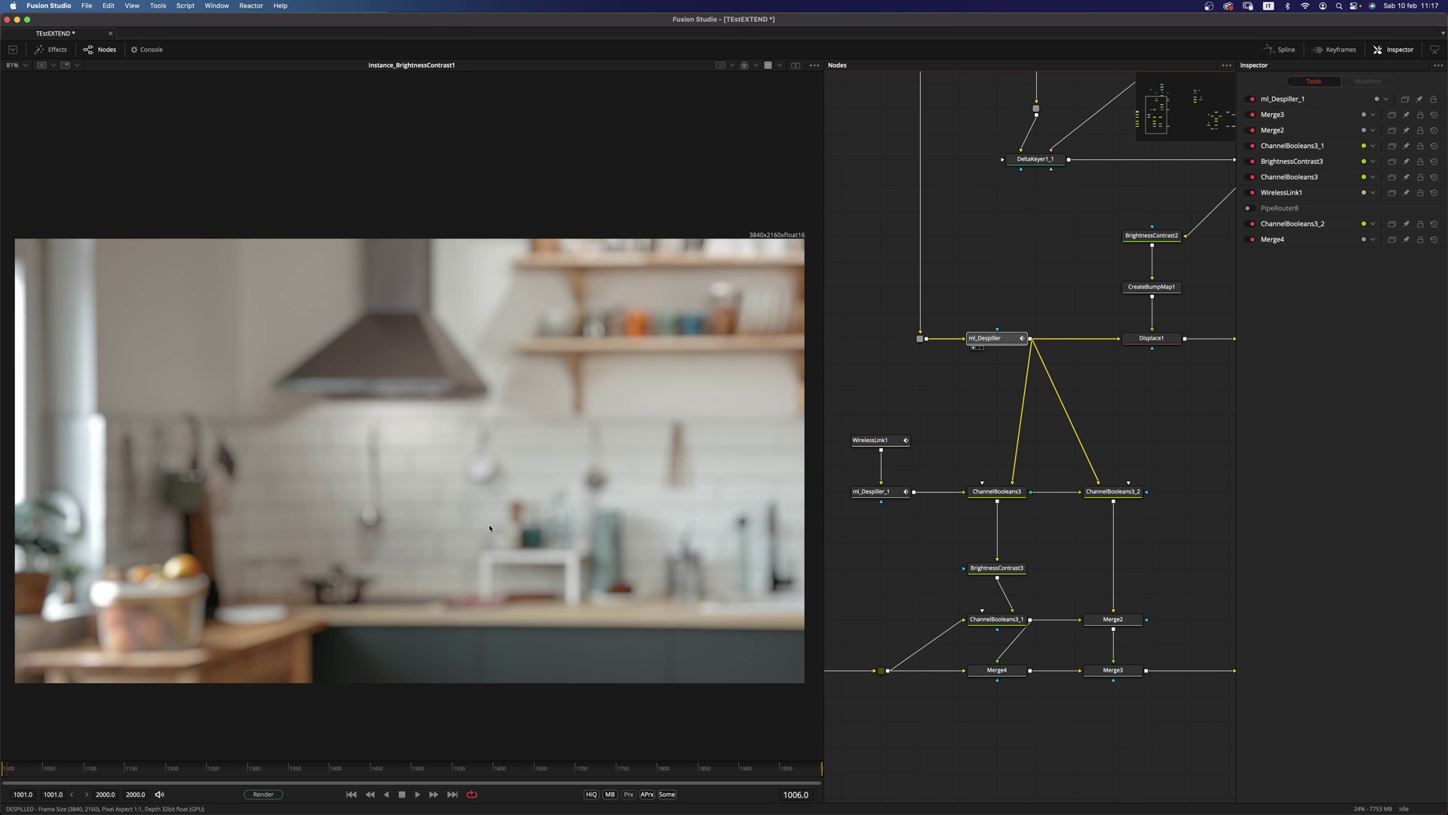
left_click_drag(984, 338, 497, 527)
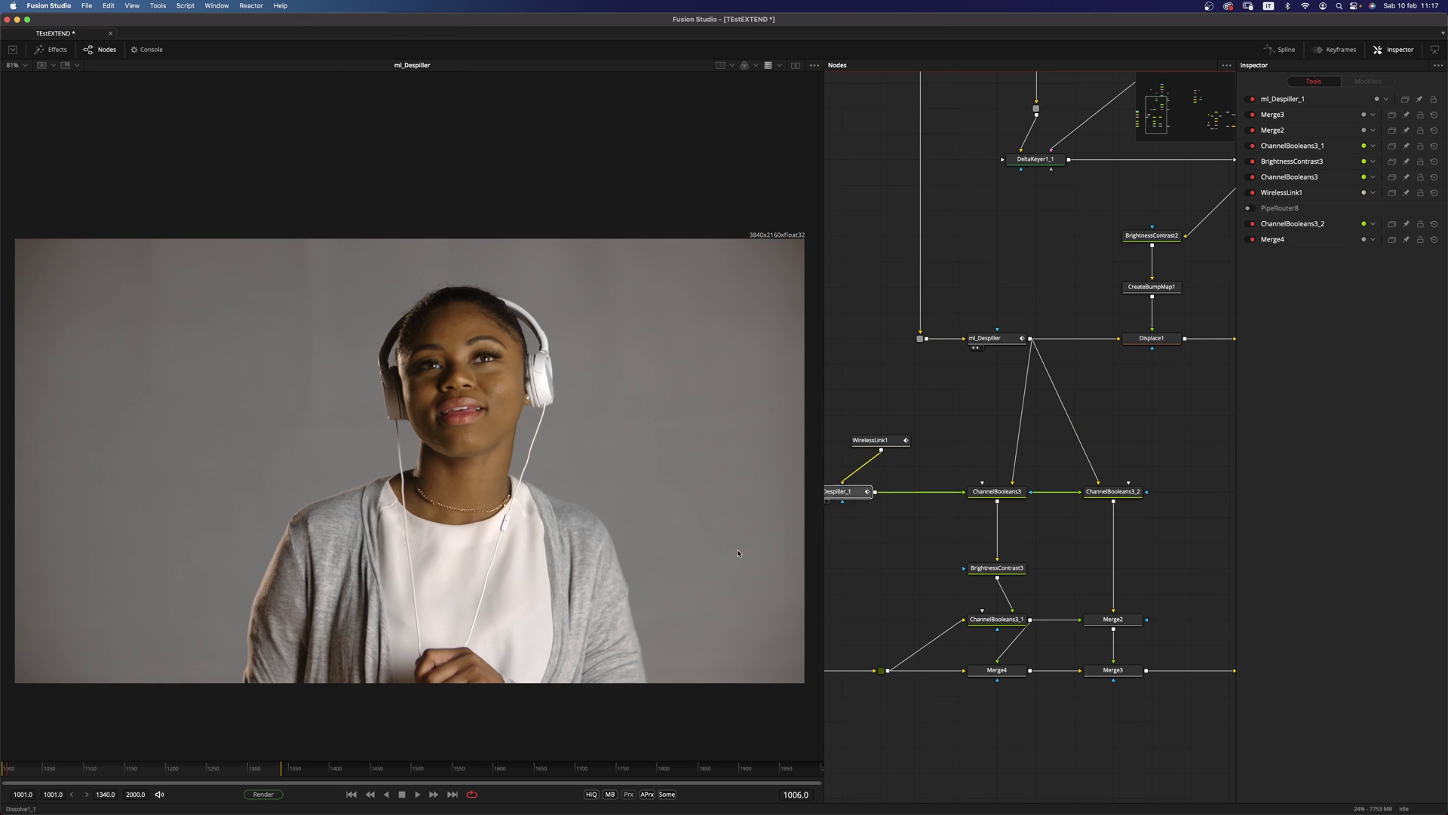
key("super+z")
key("super+z")
key("ctrl+z")
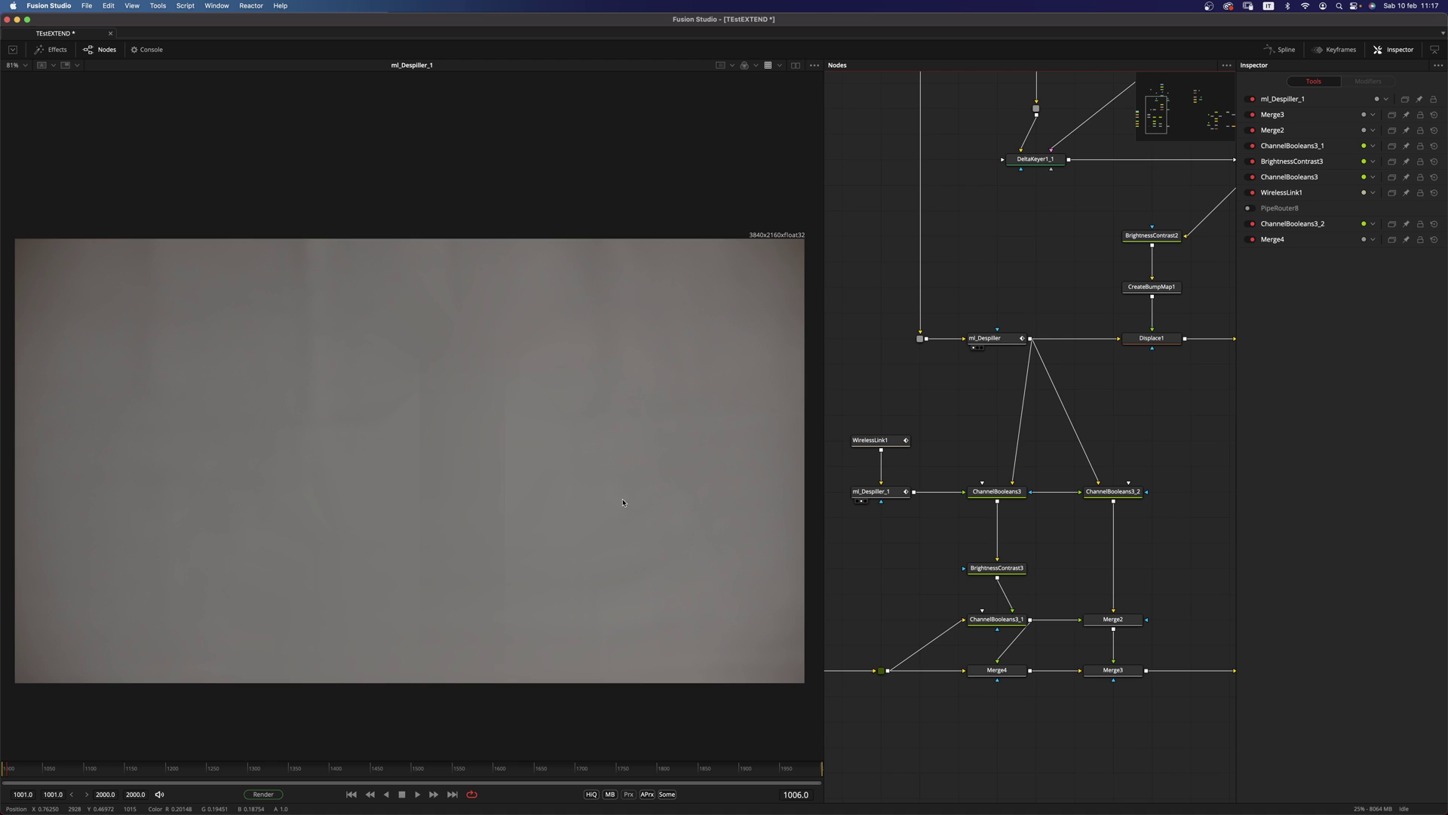
Move ChannelBooleans3 slightly down, clear of the connection from ml_Despiller_1 to ChannelBooleans3_2, and view its Divide result.
left_click(1002, 497)
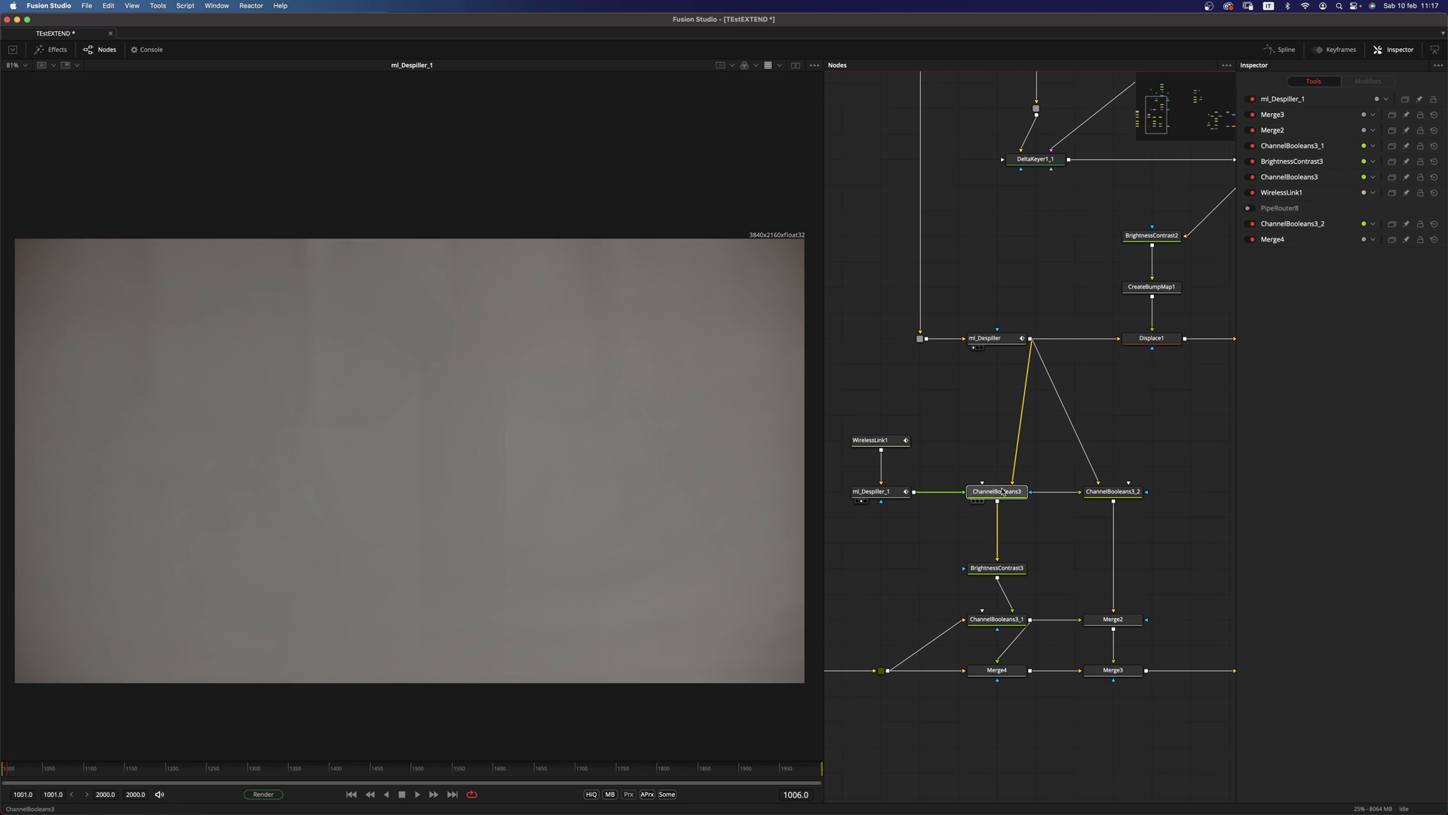
left_click(1108, 498)
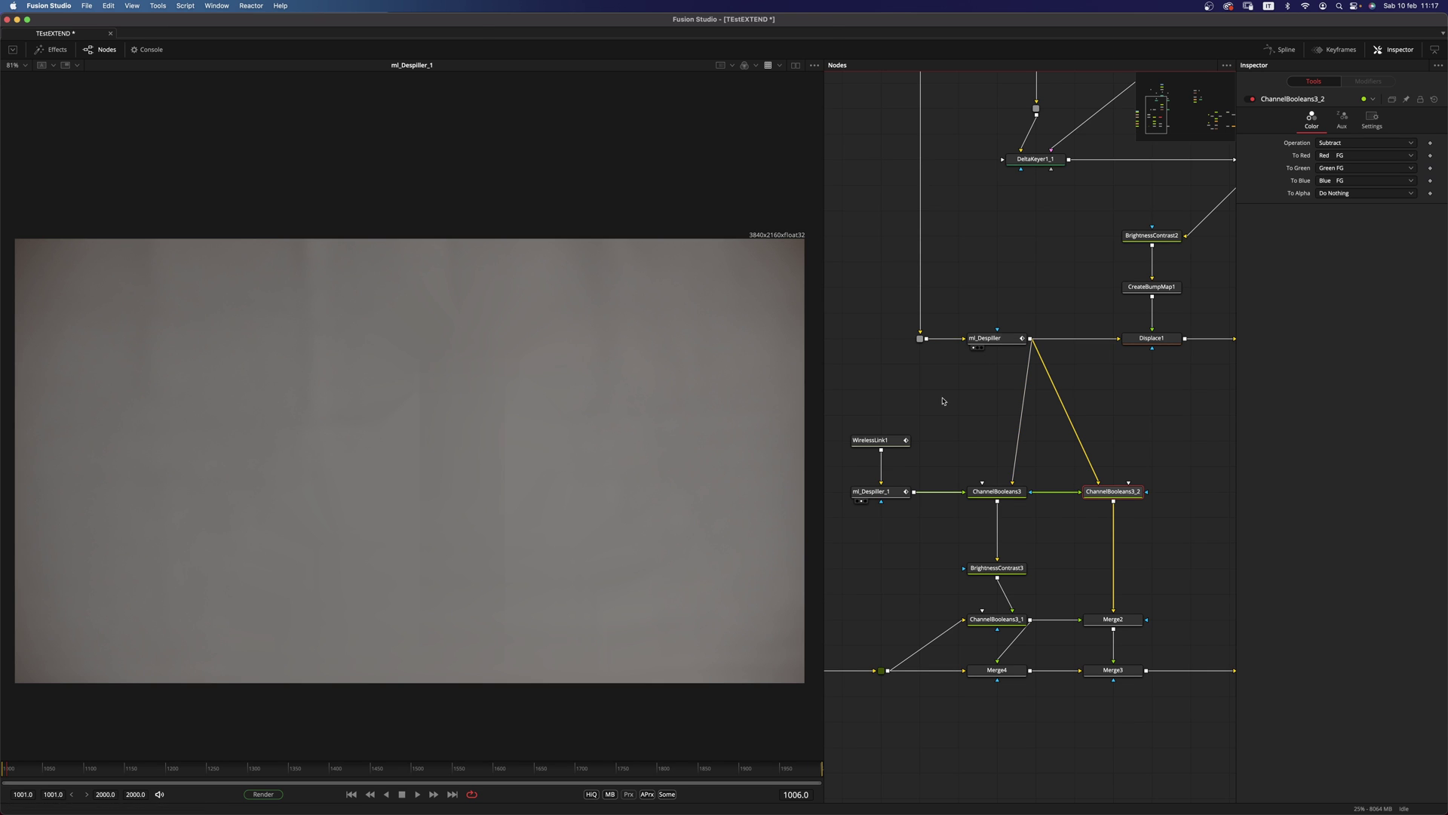
left_click_drag(992, 490, 993, 515)
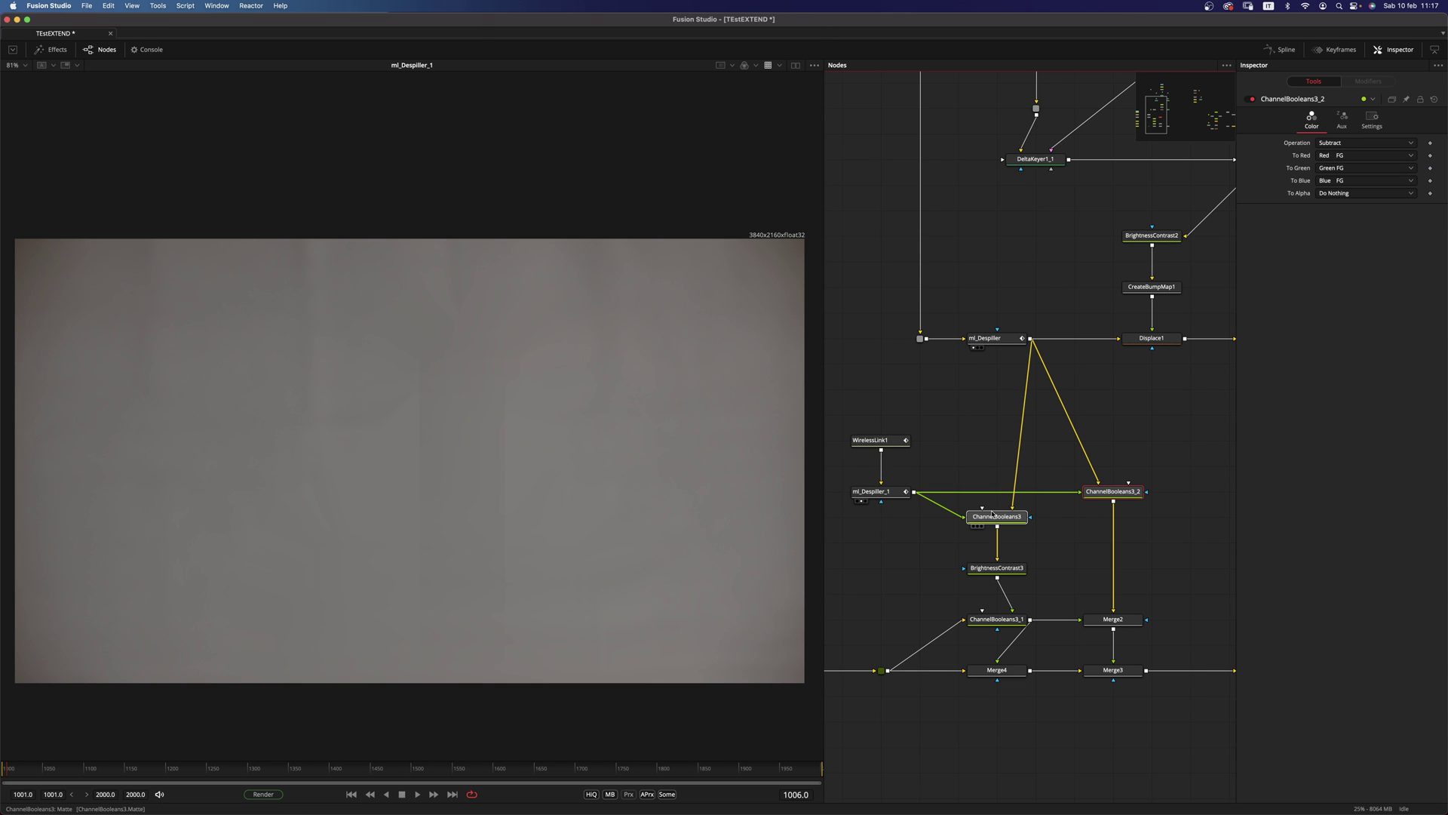
left_click(992, 514)
key("2")
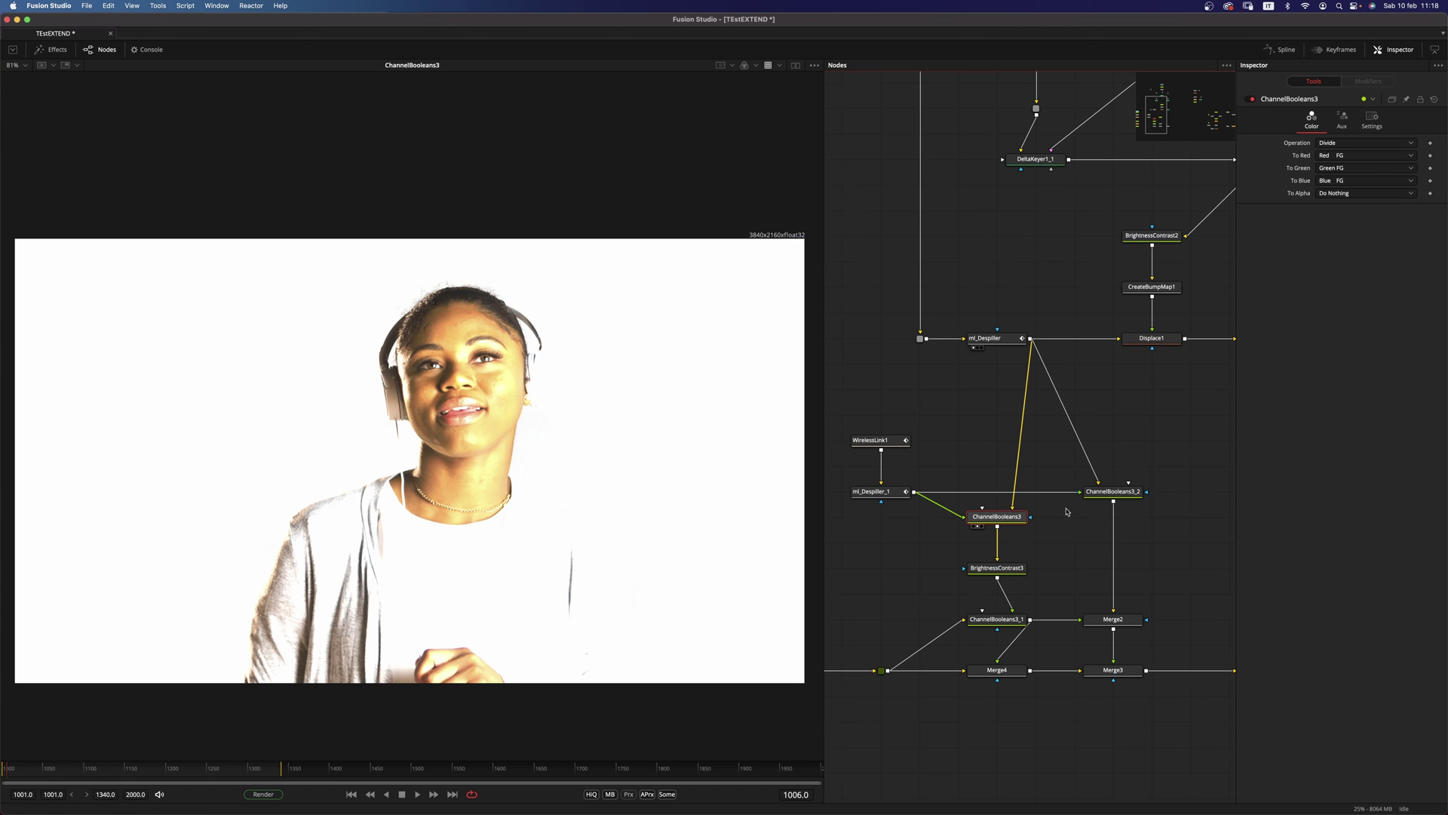
View ChannelBooleans3_2 and ChannelBooleans3_1 in turn, and show ChannelBooleans3_1's channel operation settings.
left_click_drag(1105, 492, 570, 591)
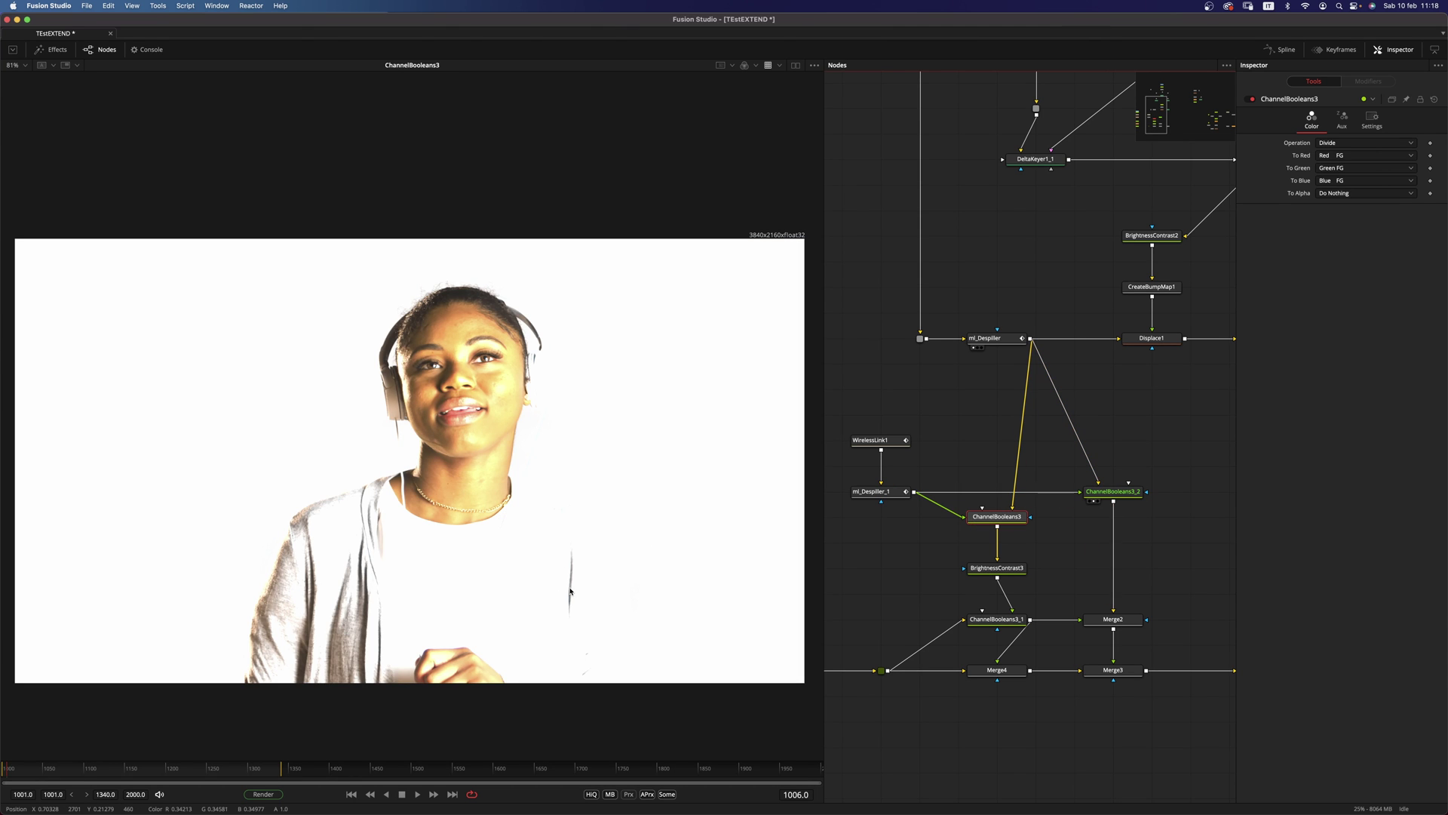
key("1")
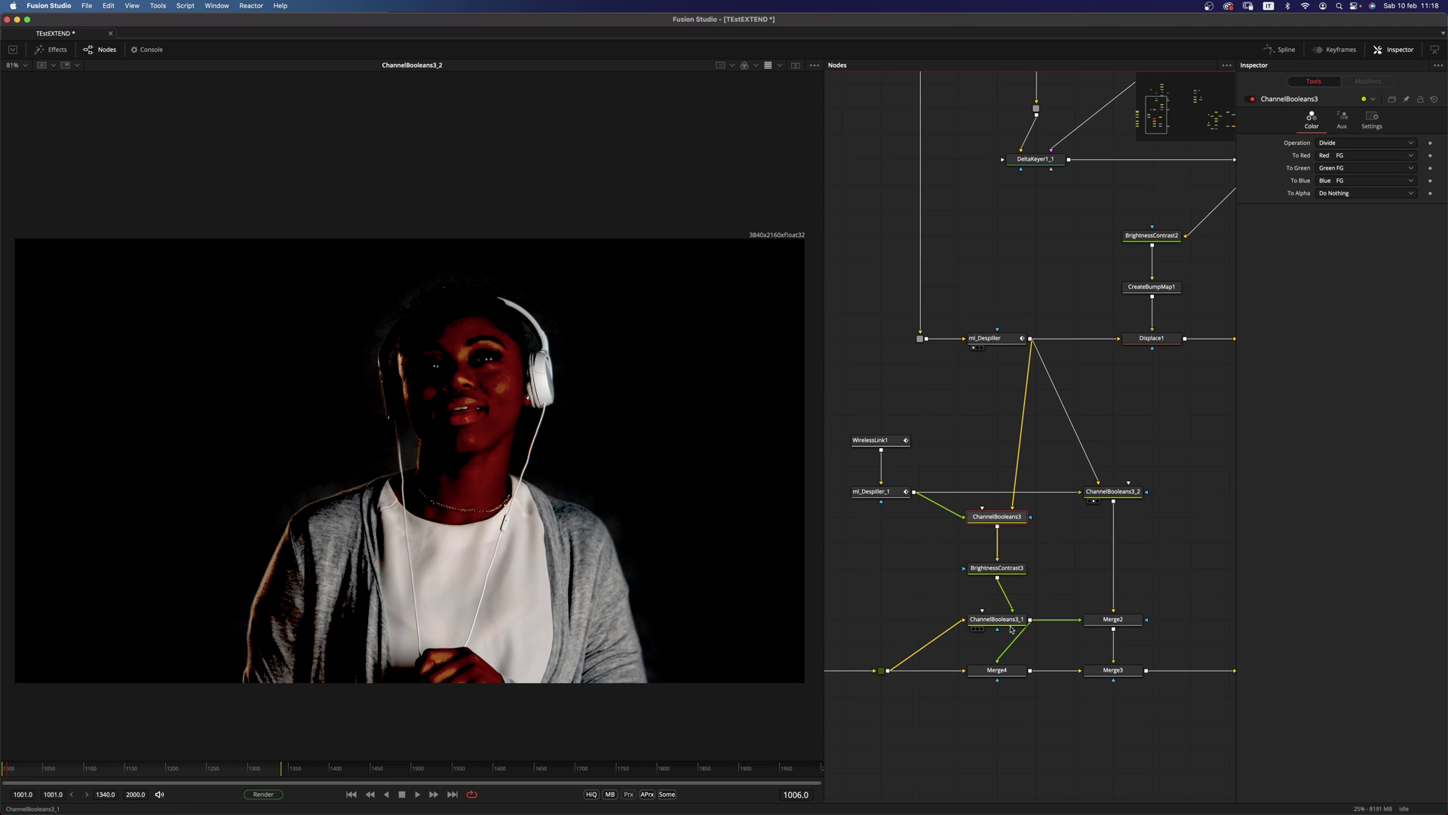
left_click_drag(1000, 624, 533, 590)
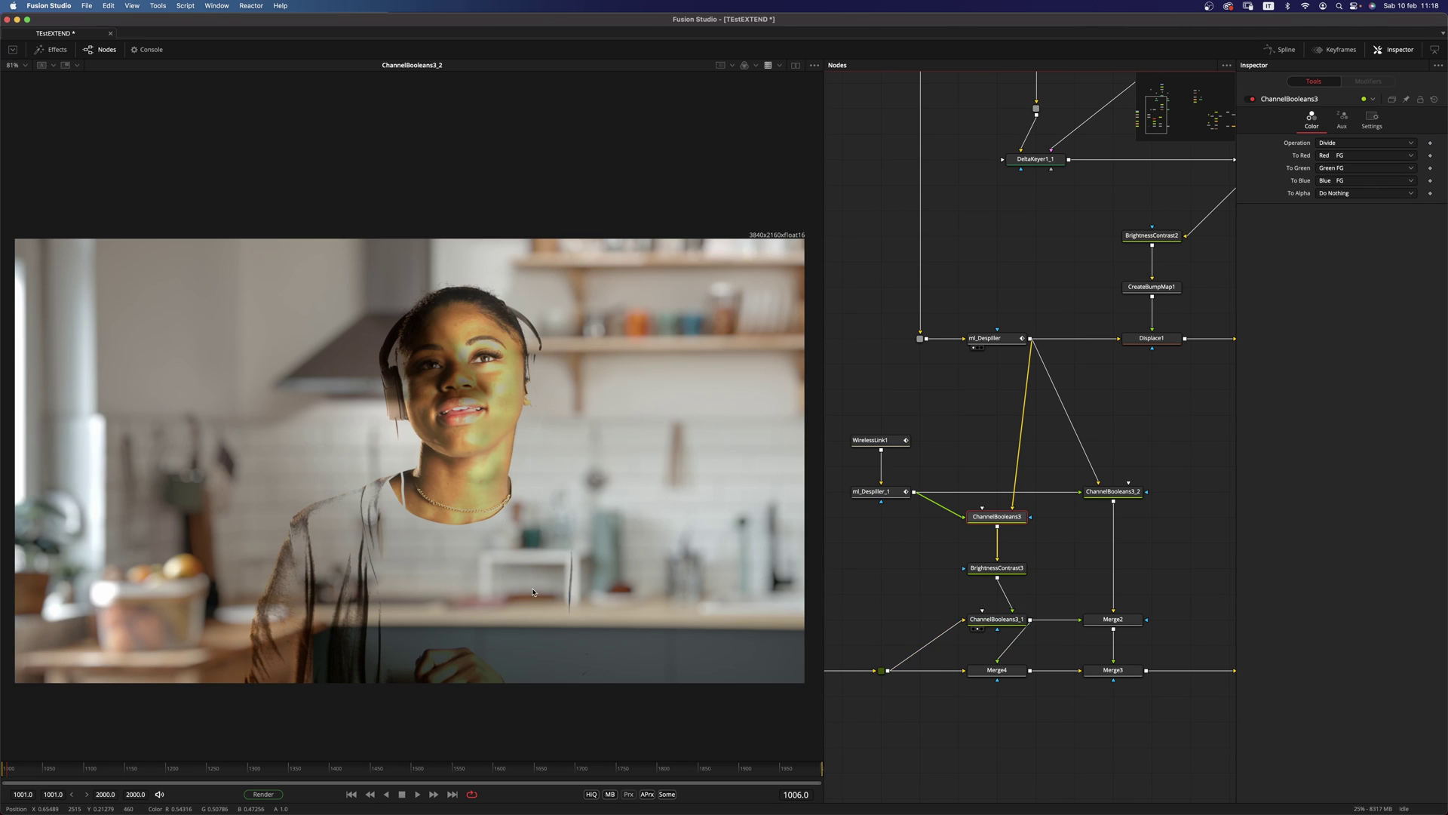
left_click(1013, 620)
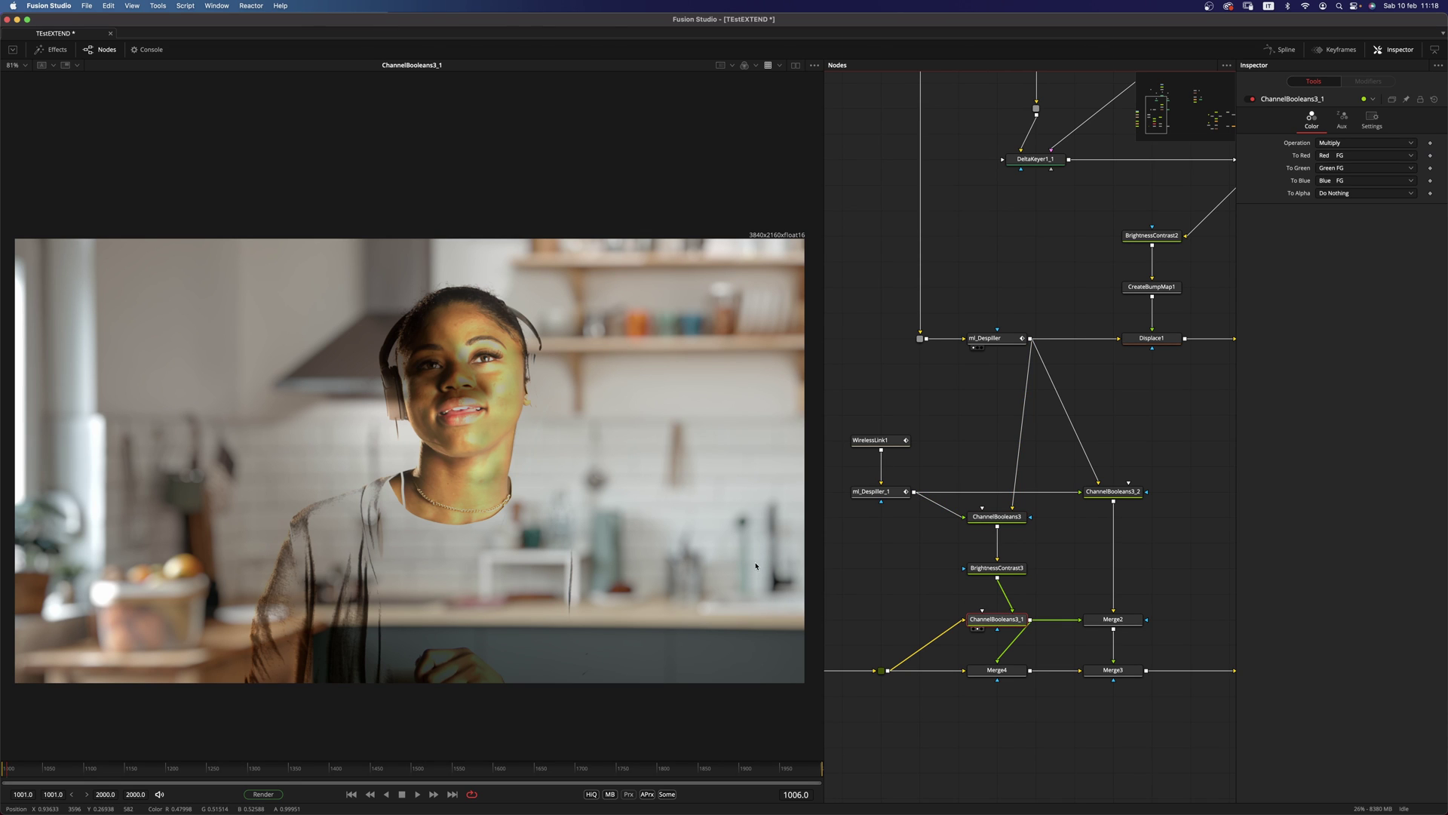
View Merge2, Merge4 and Merge3 in turn, and show Merge4's merge settings.
left_click_drag(1108, 623, 597, 589)
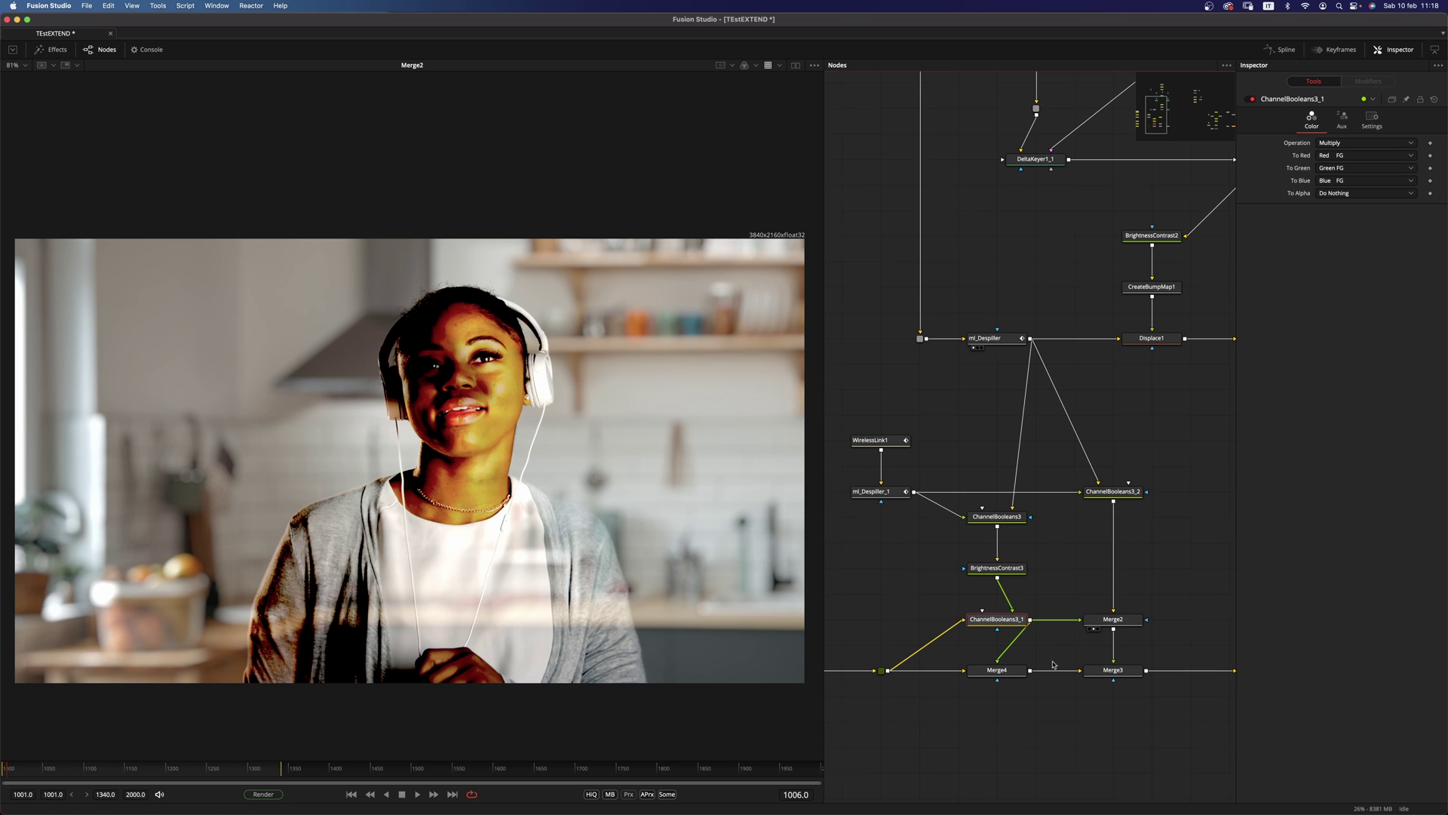
scroll(989, 682, "down", 5)
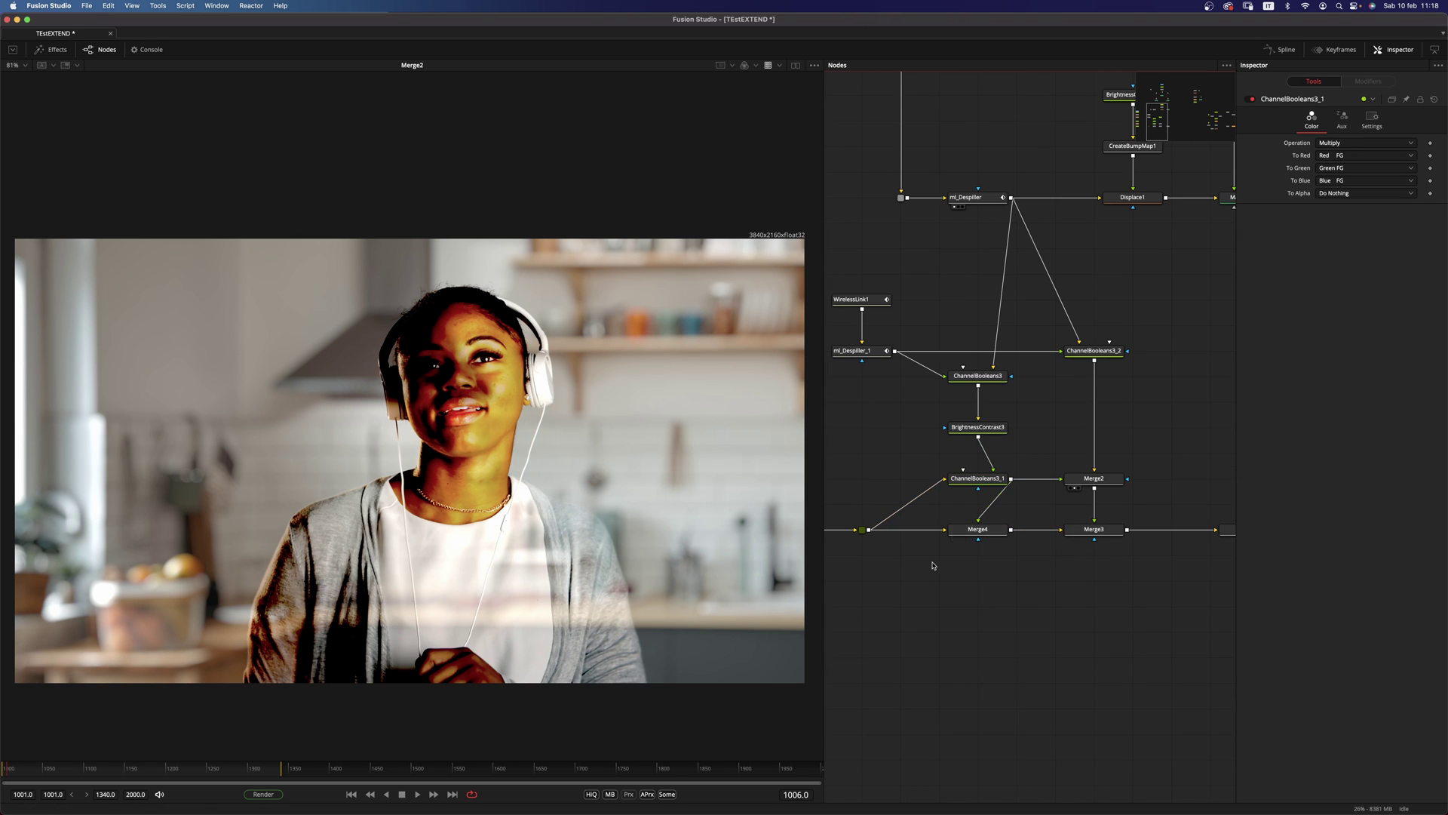
left_click(977, 531)
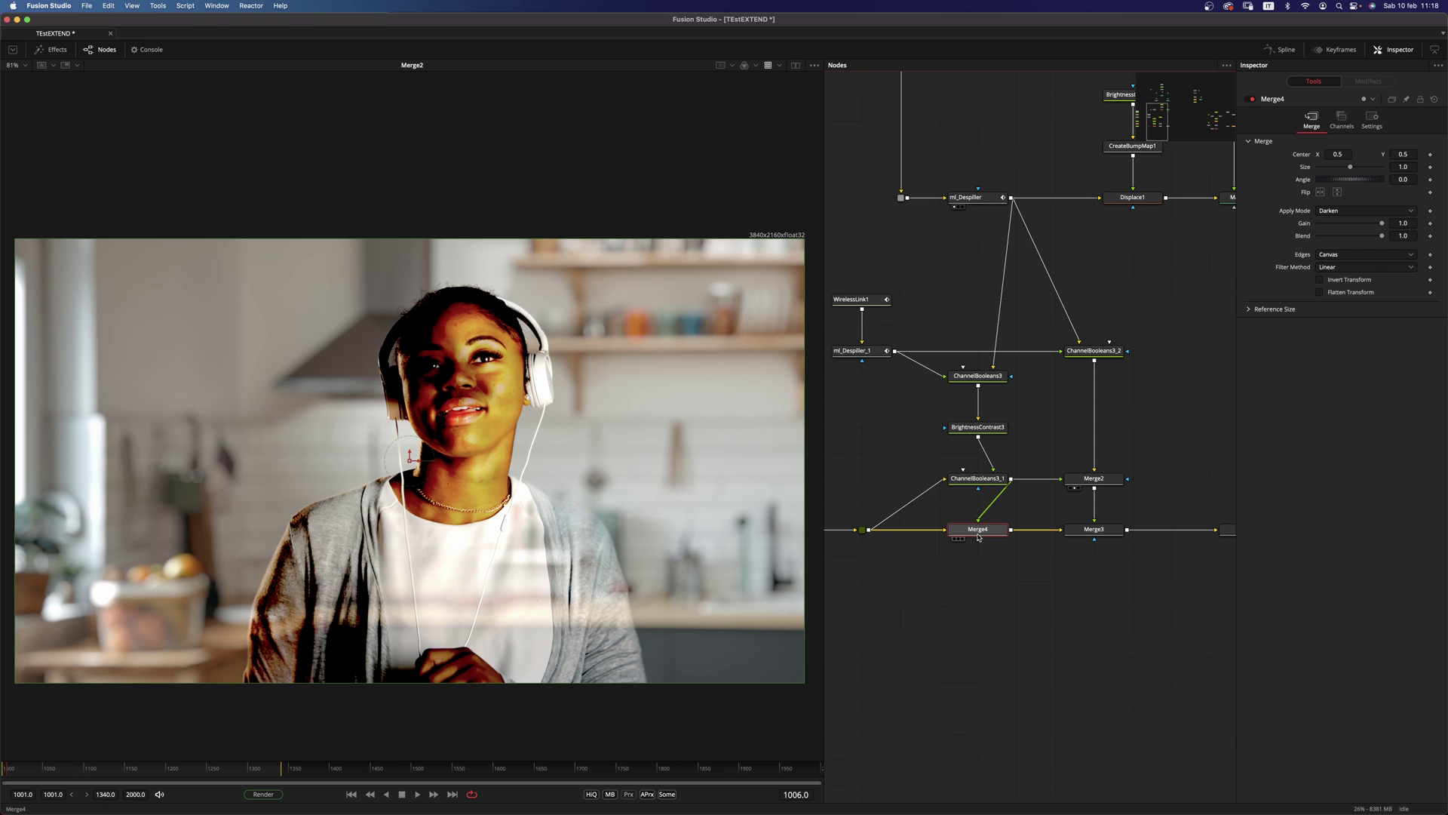
key("1")
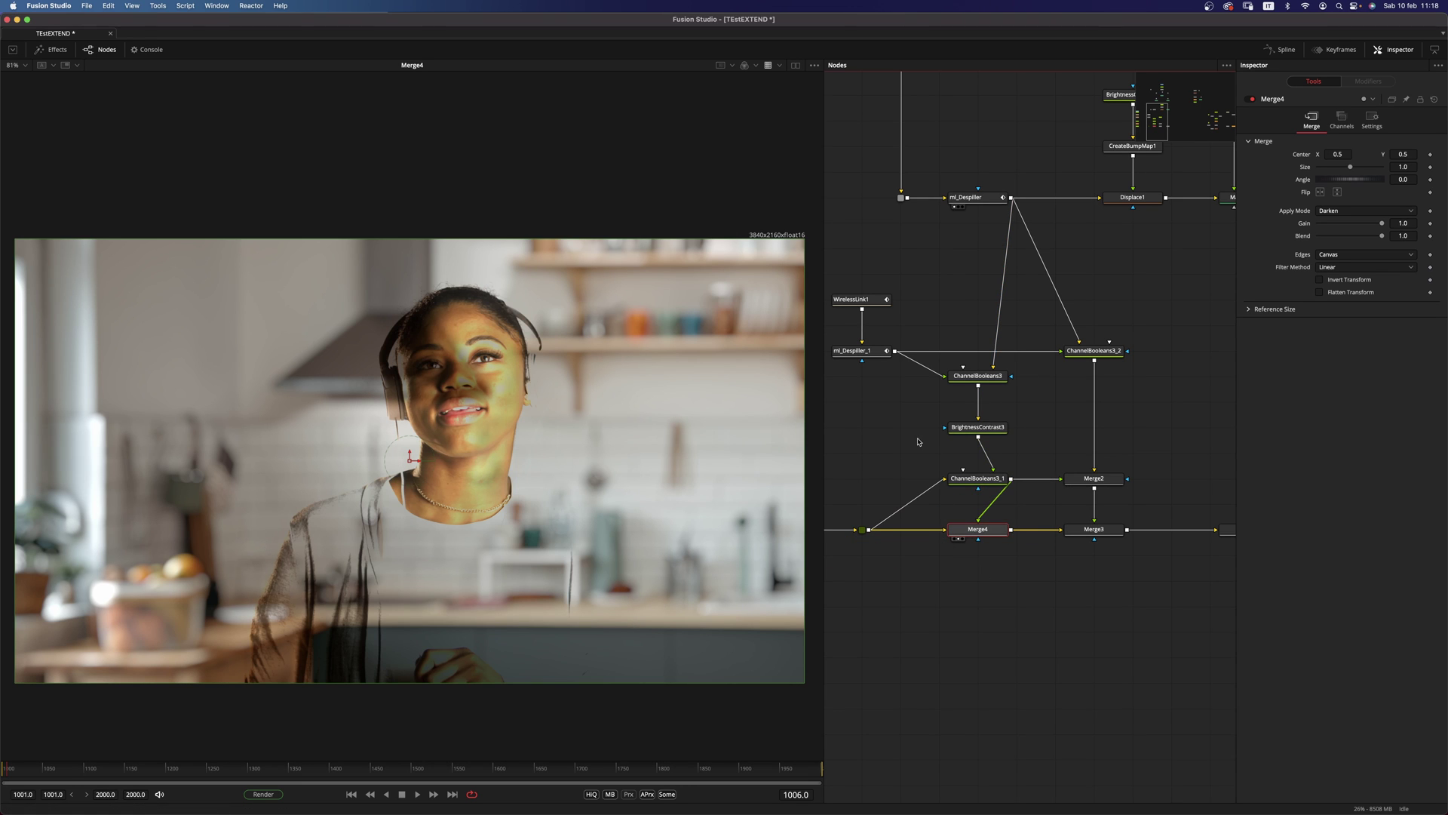
left_click_drag(1094, 529, 623, 583)
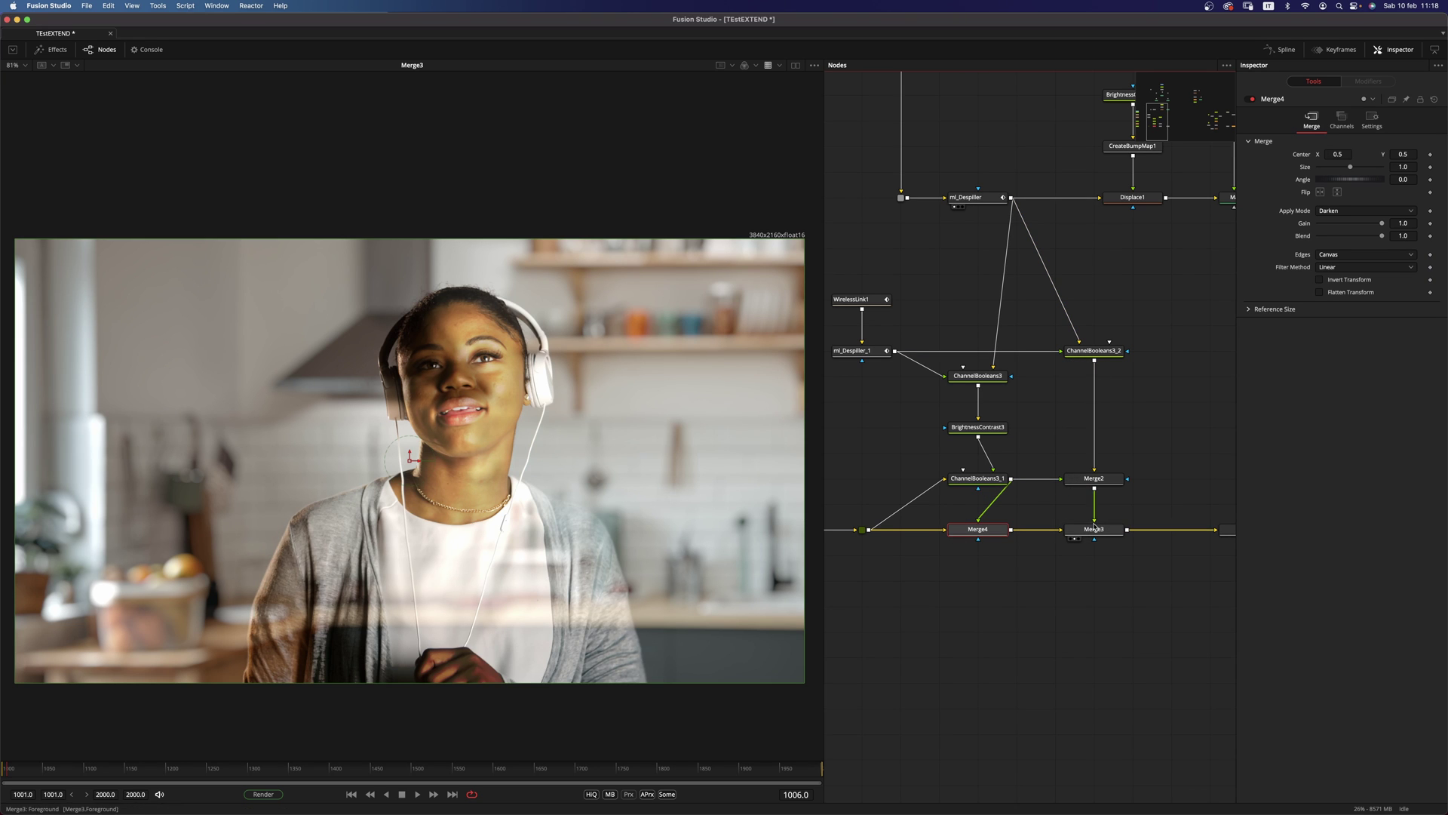
View the final composite from Merge1 and examine the edges around the hair, headphones and shoulders up close.
scroll(947, 592, "right", 3)
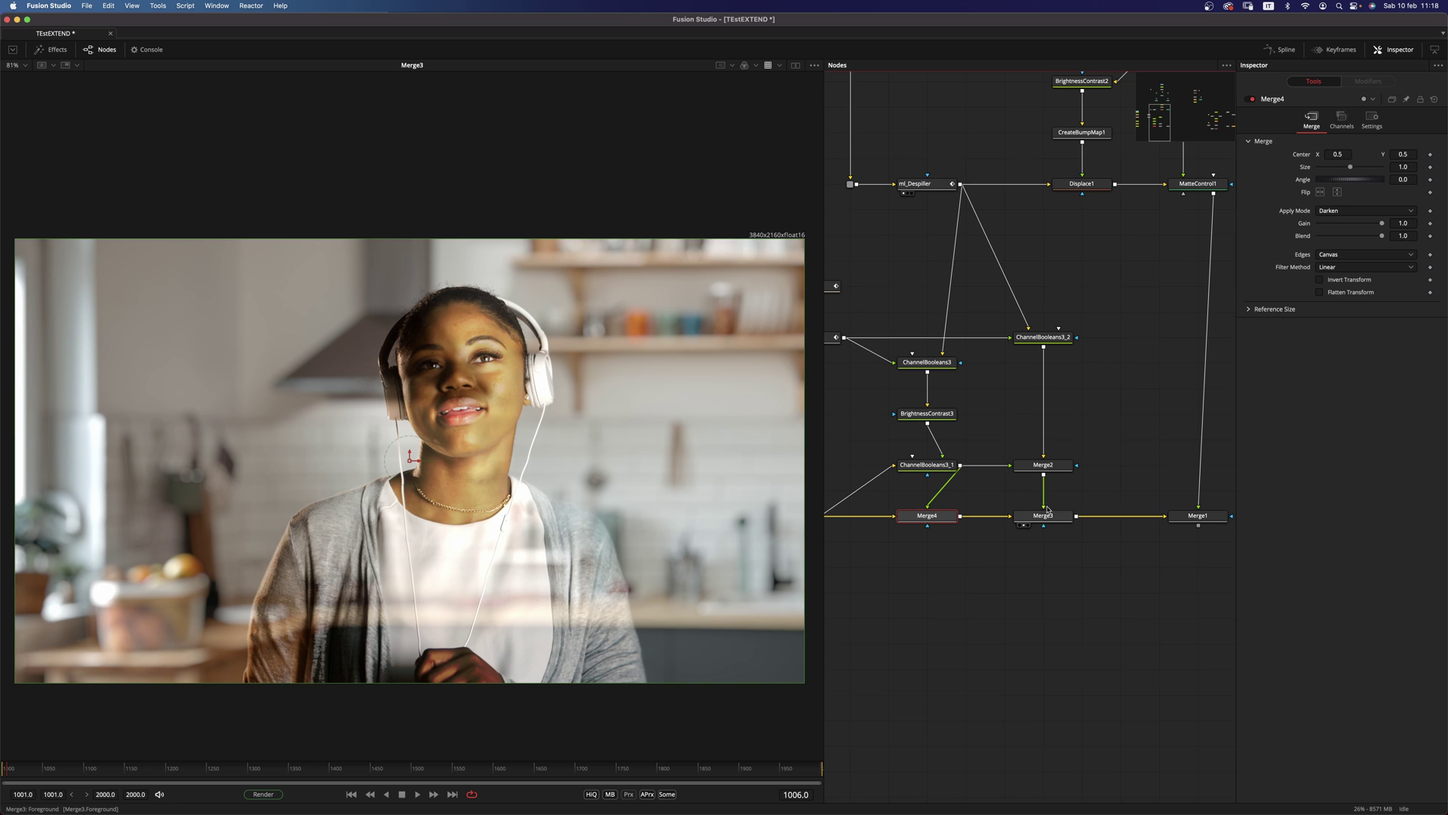
left_click_drag(1188, 518, 483, 347)
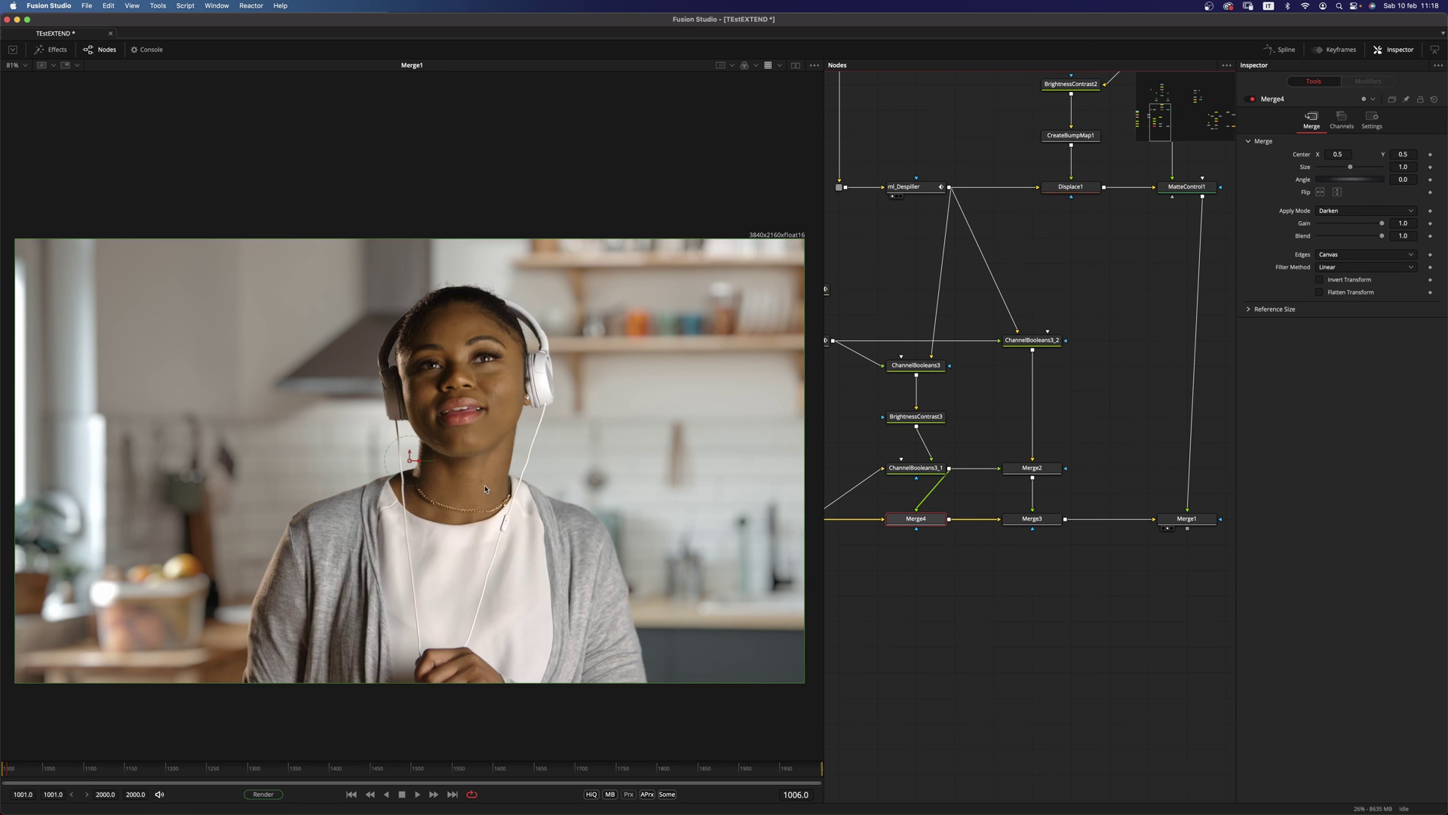
scroll(474, 330, "up", 6)
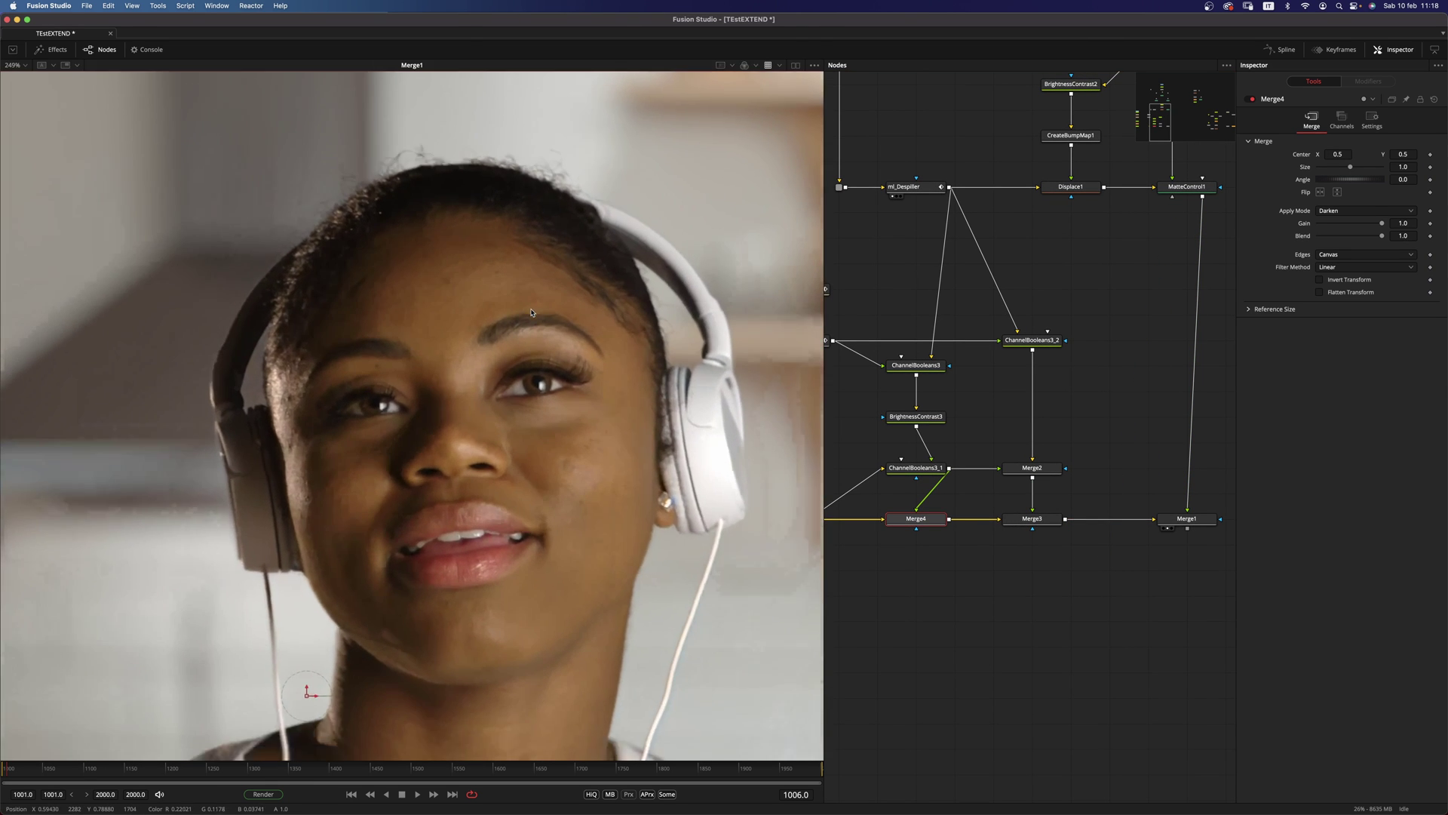
scroll(477, 380, "down", 2)
scroll(491, 403, "right", 3)
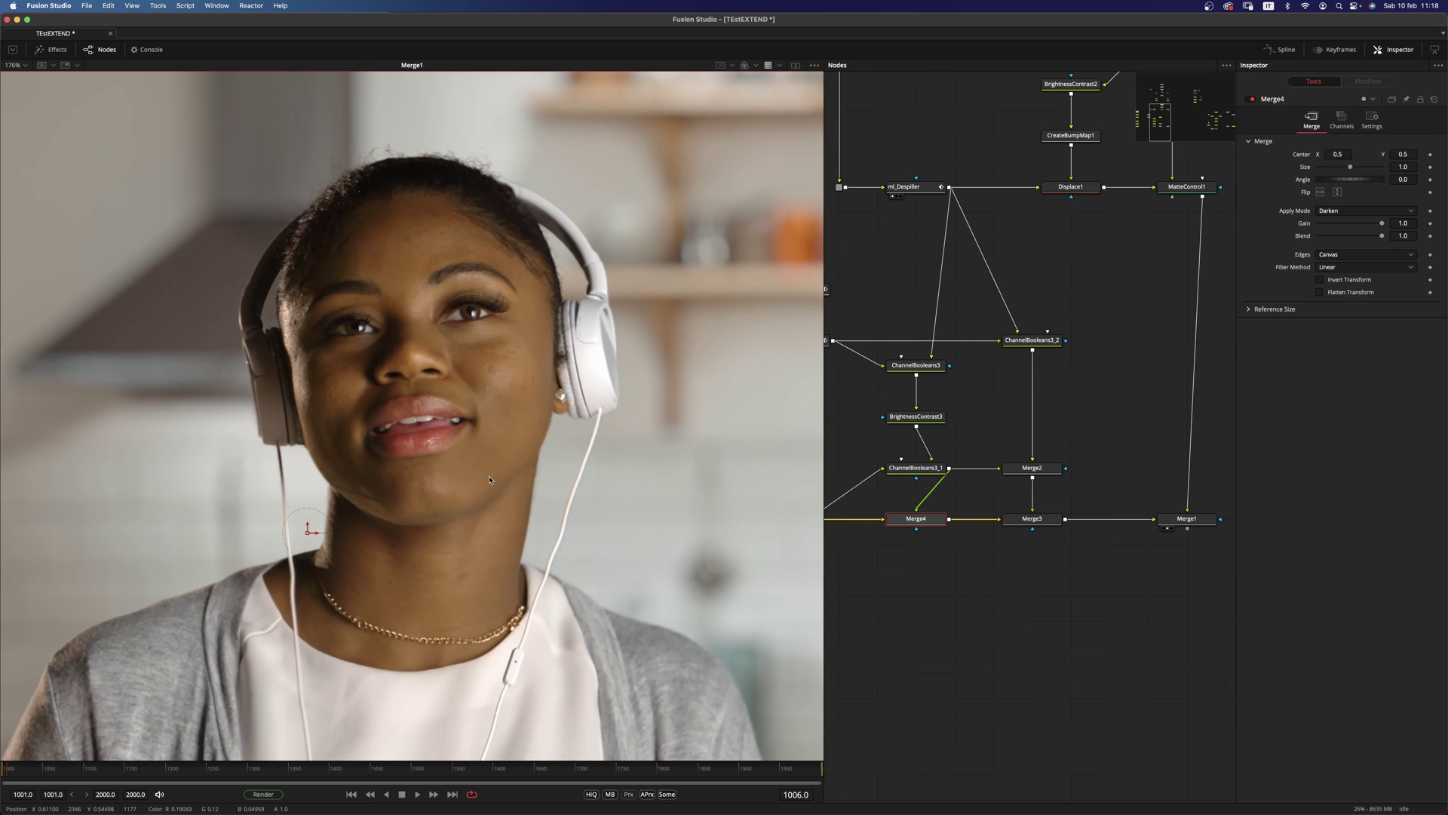
scroll(492, 404, "down", 2)
scroll(996, 563, "up", 3)
scroll(996, 562, "down", 3)
scroll(996, 256, "up", 4)
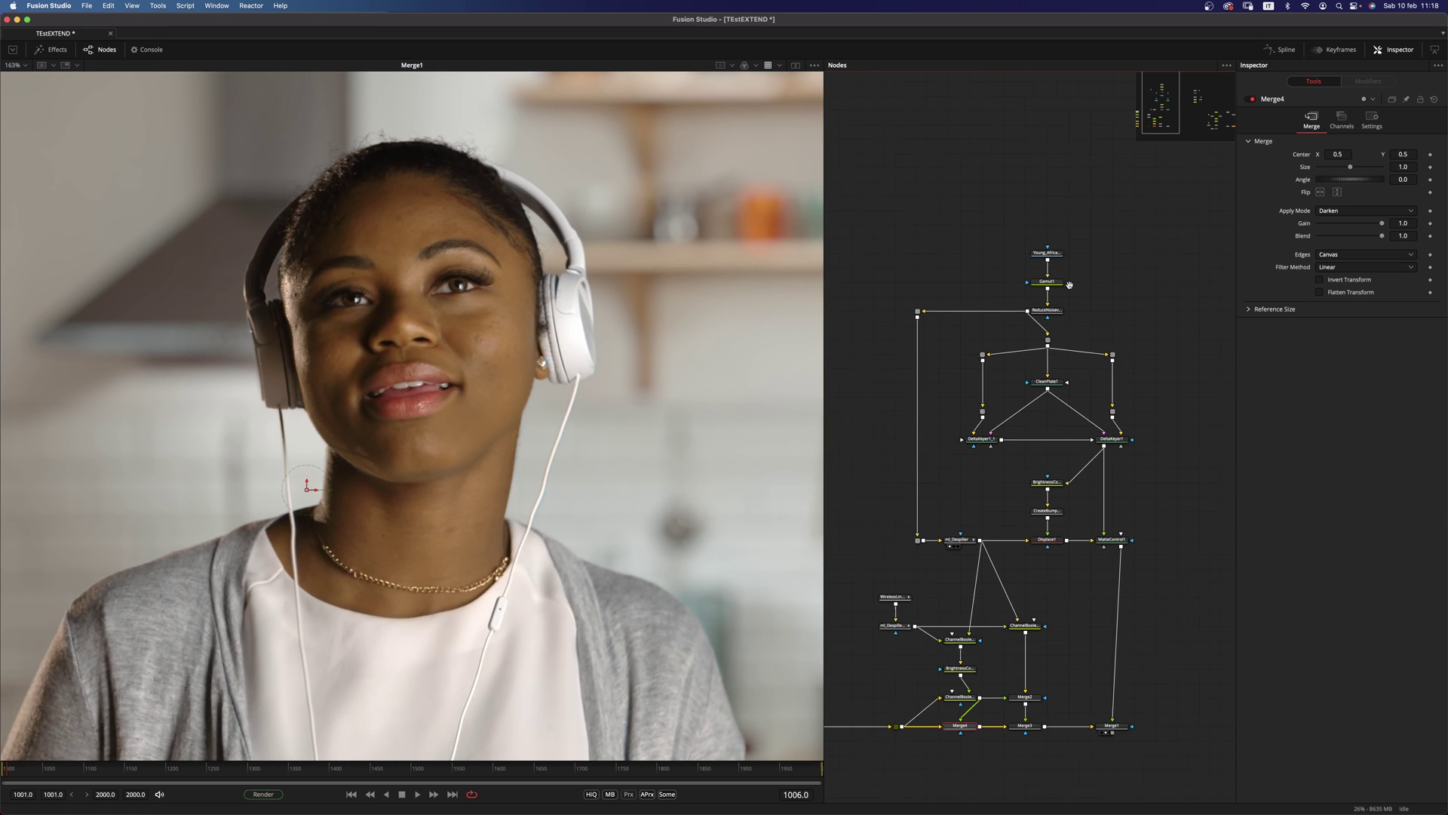
Compare the original green-screen plate from Gamut1 with the final Merge1 composite twice, finishing on Merge1.
left_click(1033, 281)
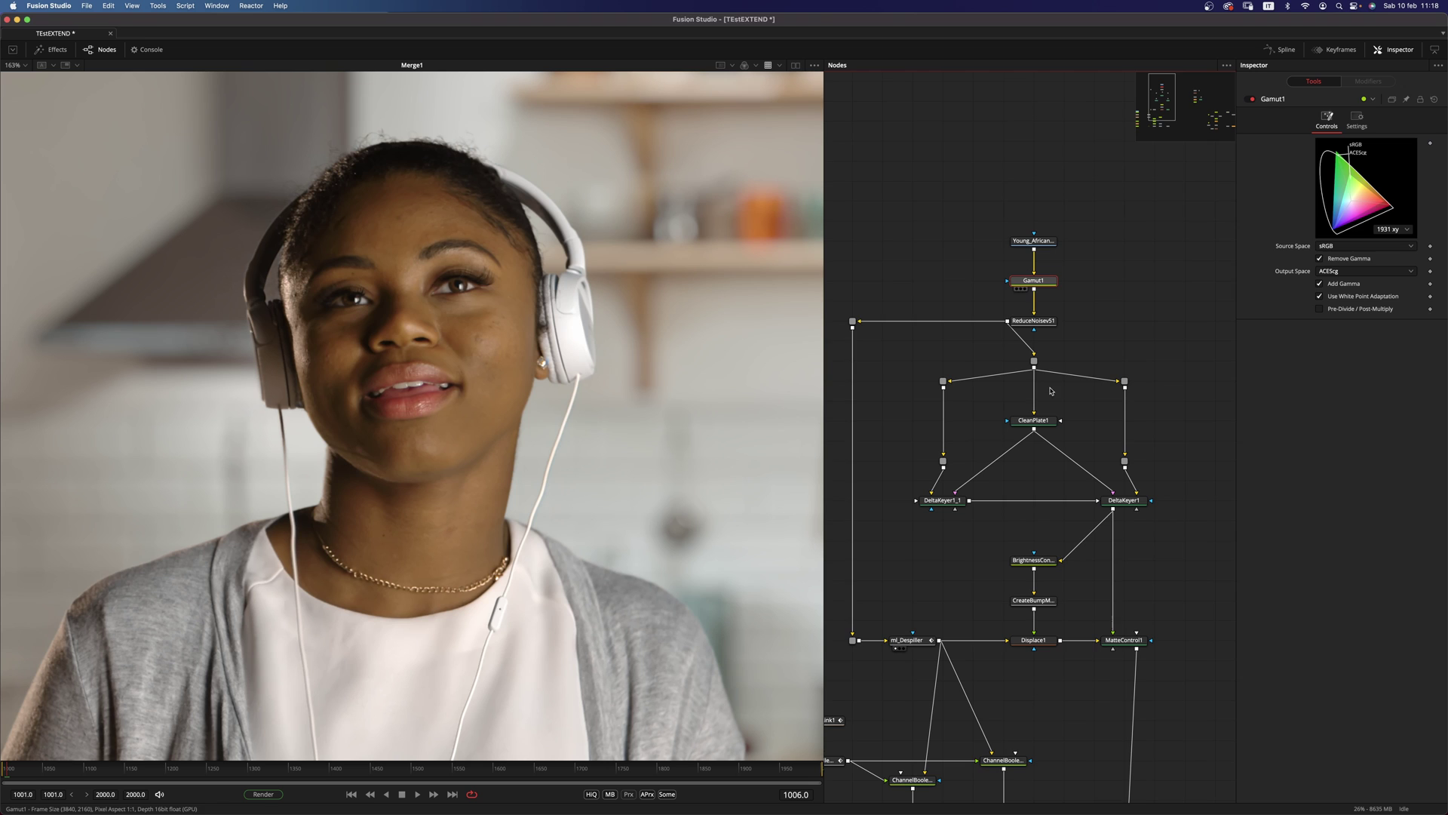
scroll(1050, 377, "down", 5)
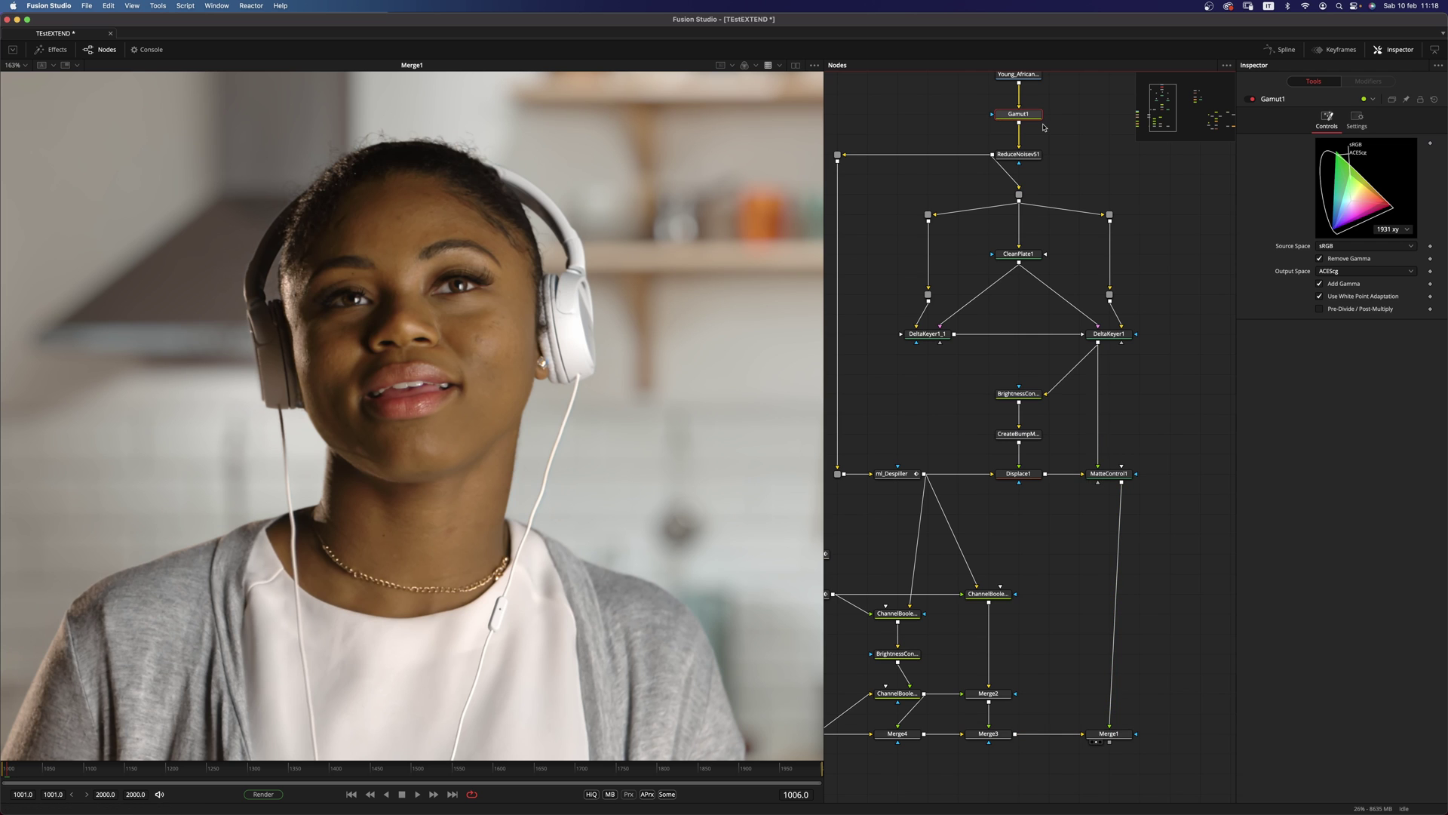
key("1")
left_click(1109, 733)
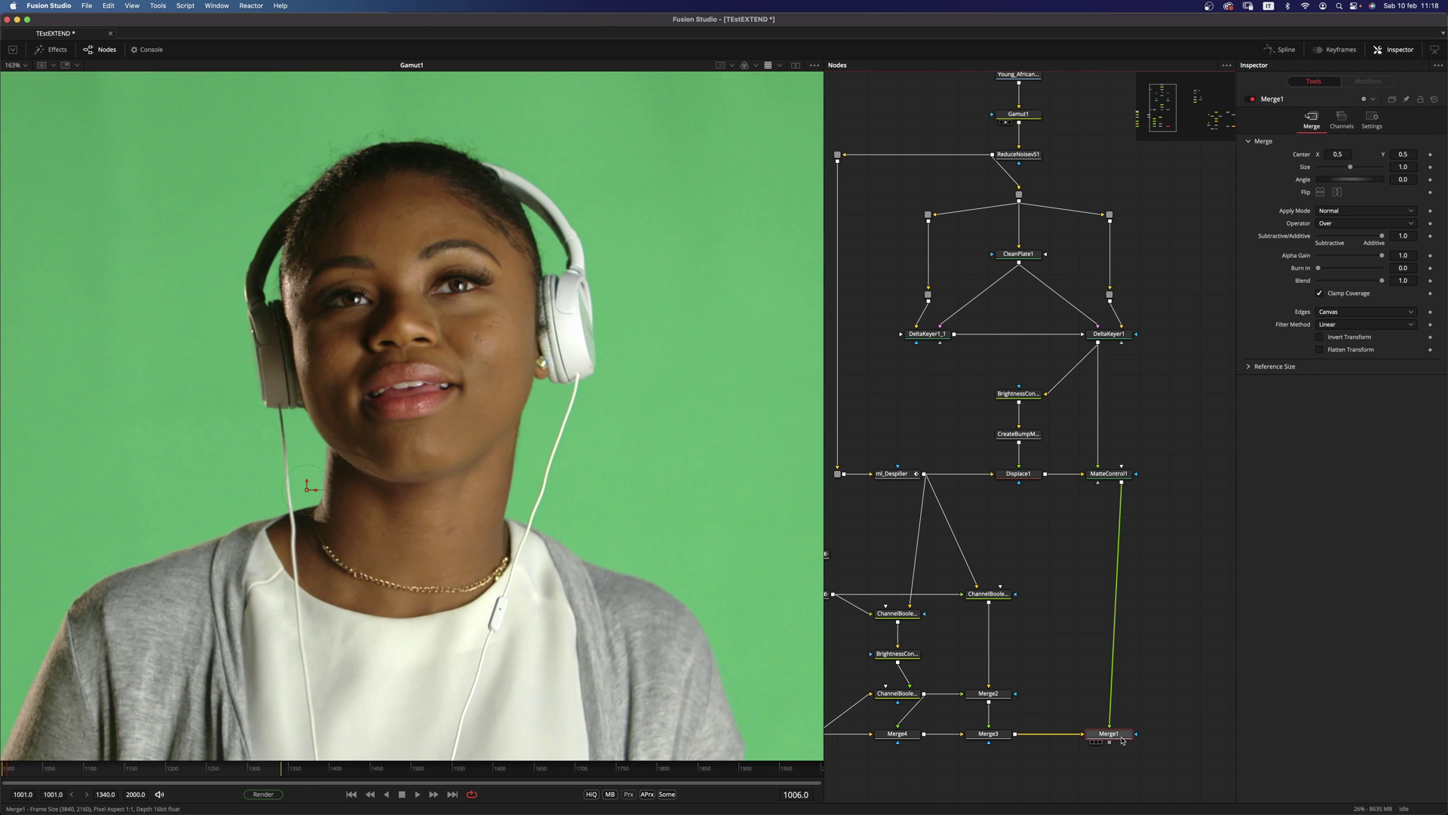
key("1")
left_click(1019, 114)
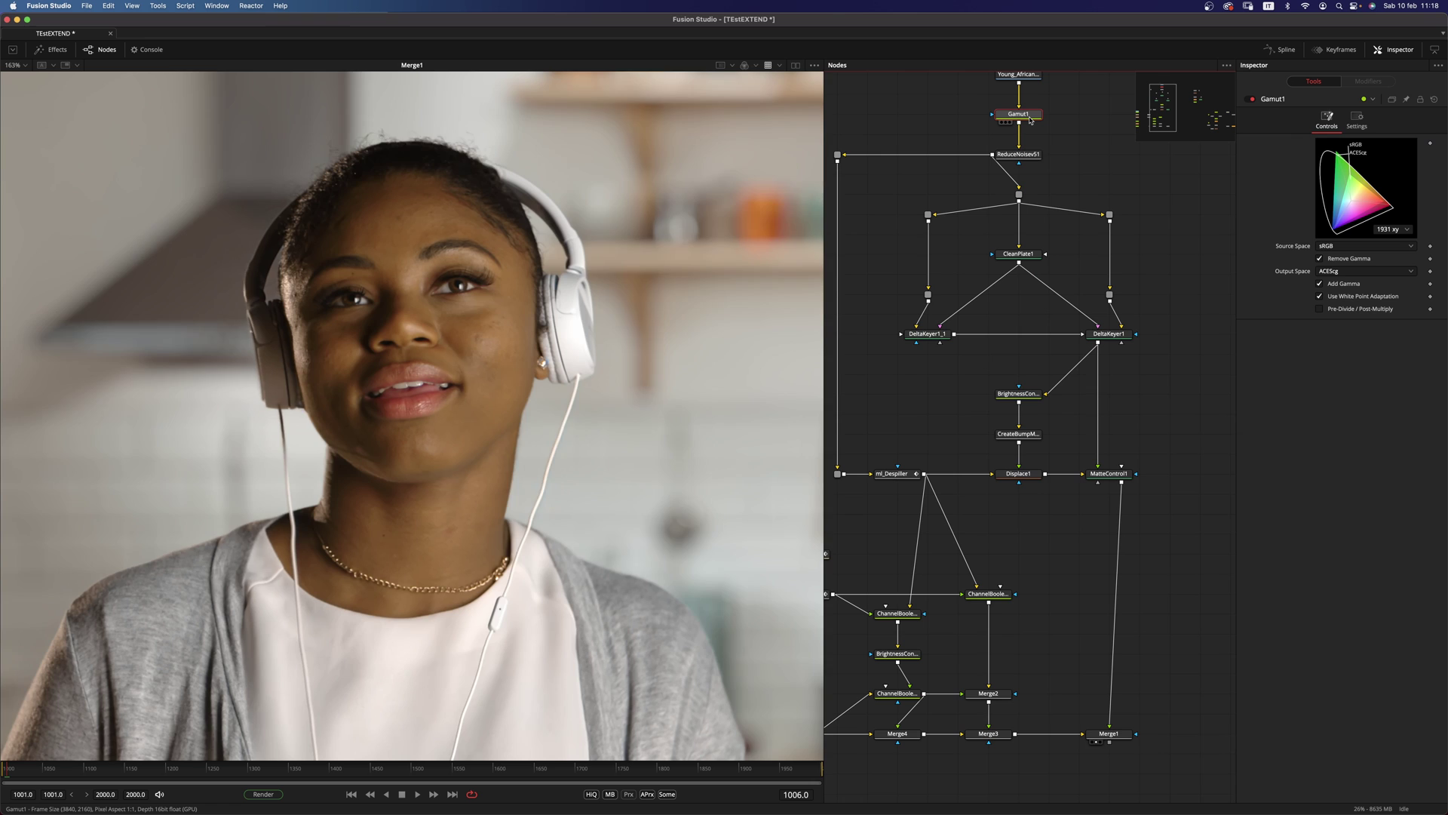
key("1")
left_click(1126, 732)
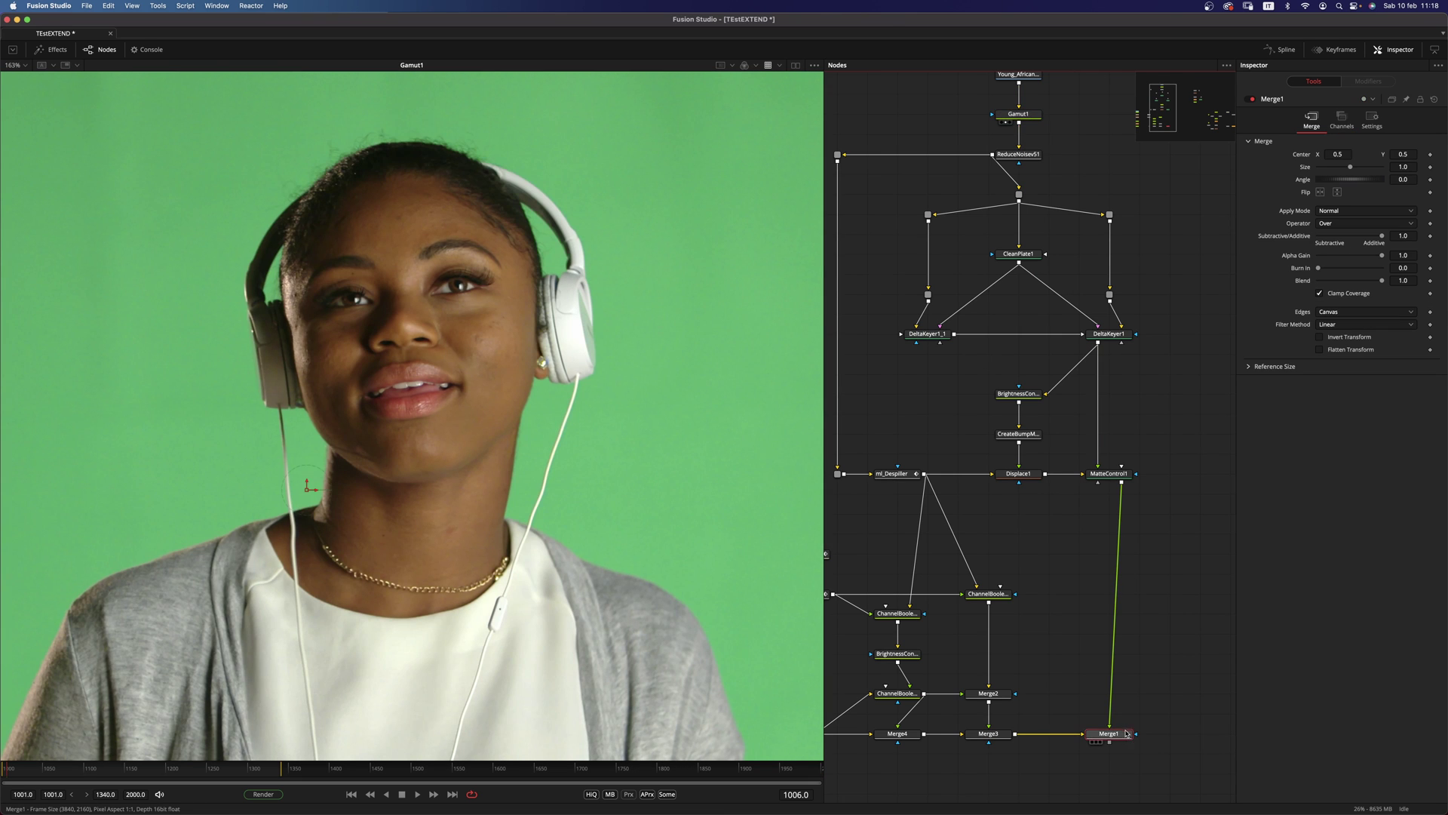
key("1")
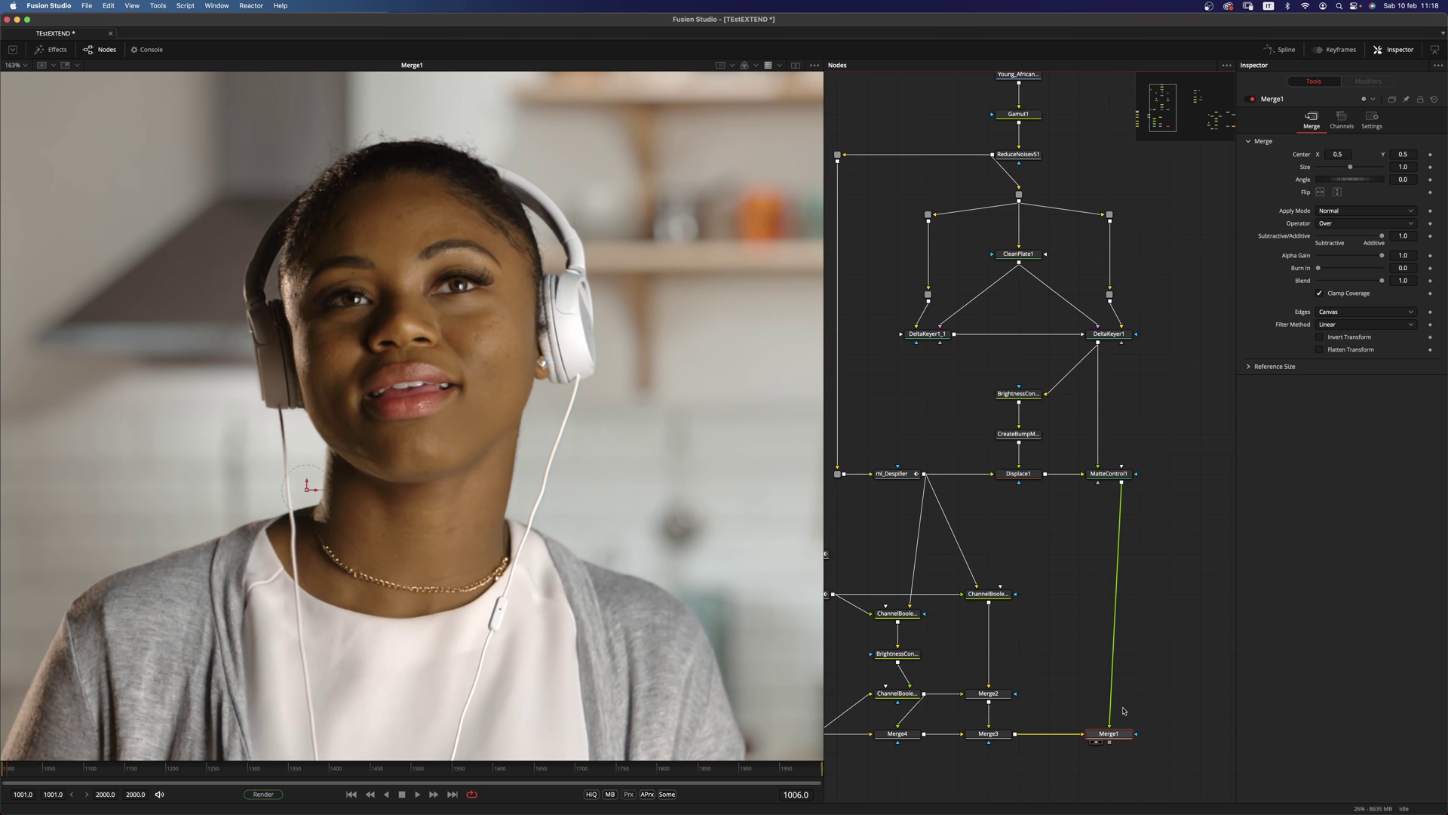
scroll(1021, 396, "down", 3)
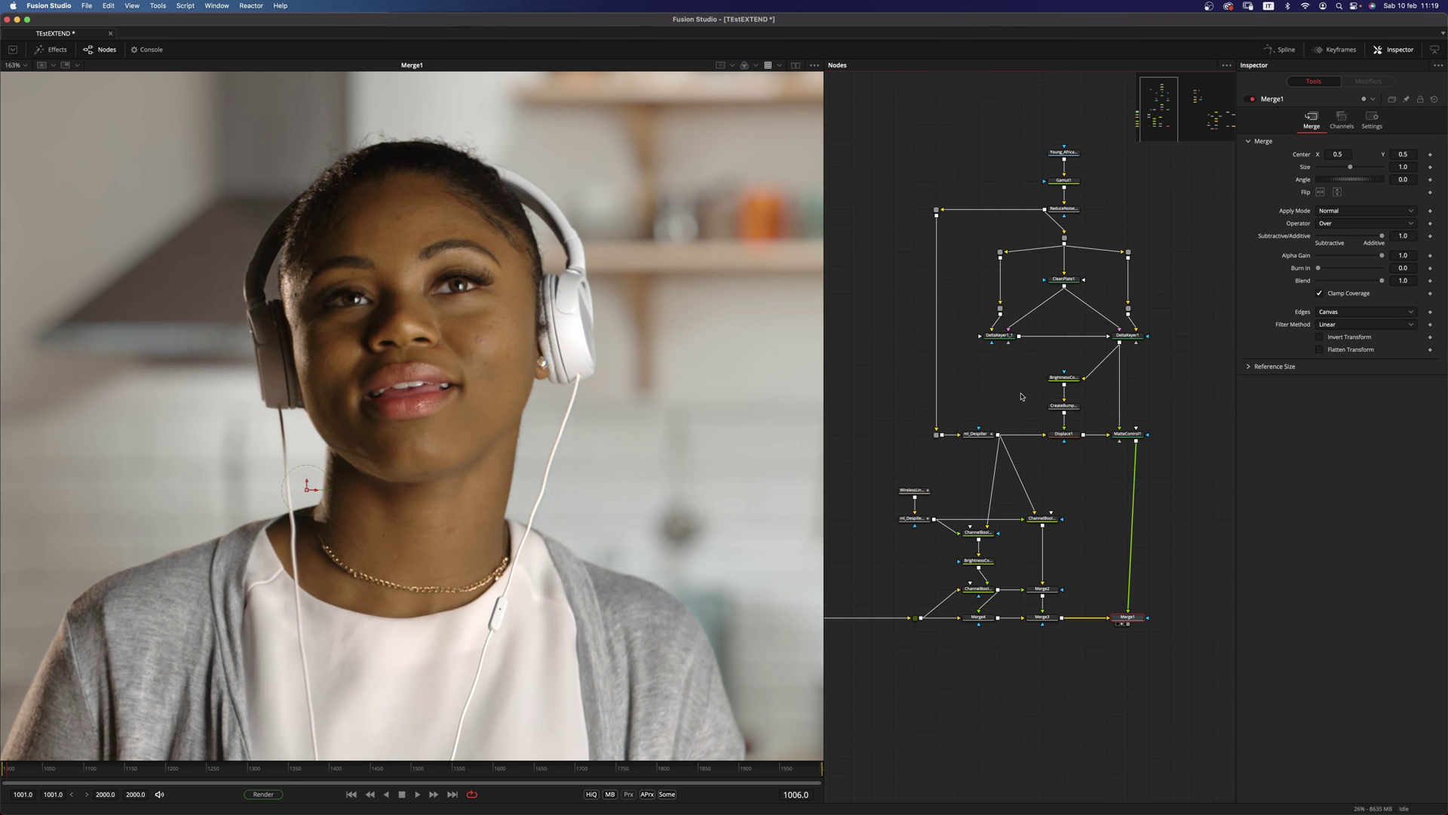